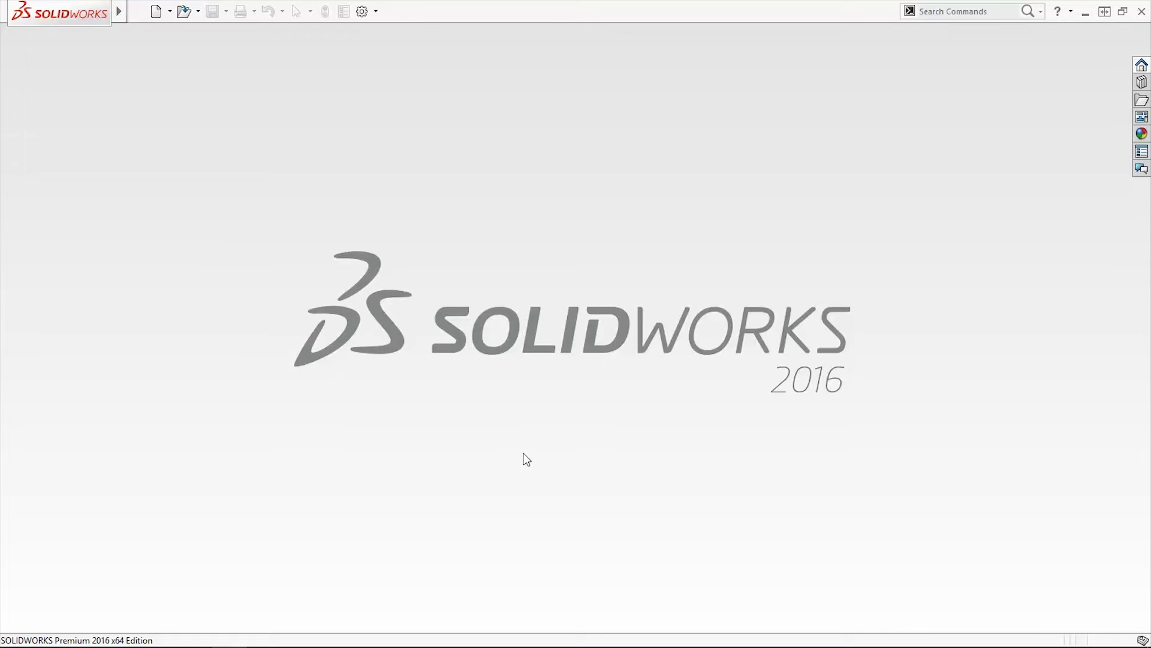
Create a new part document and start a sketch on the Front Plane
left_click(154, 14)
double_click(381, 311)
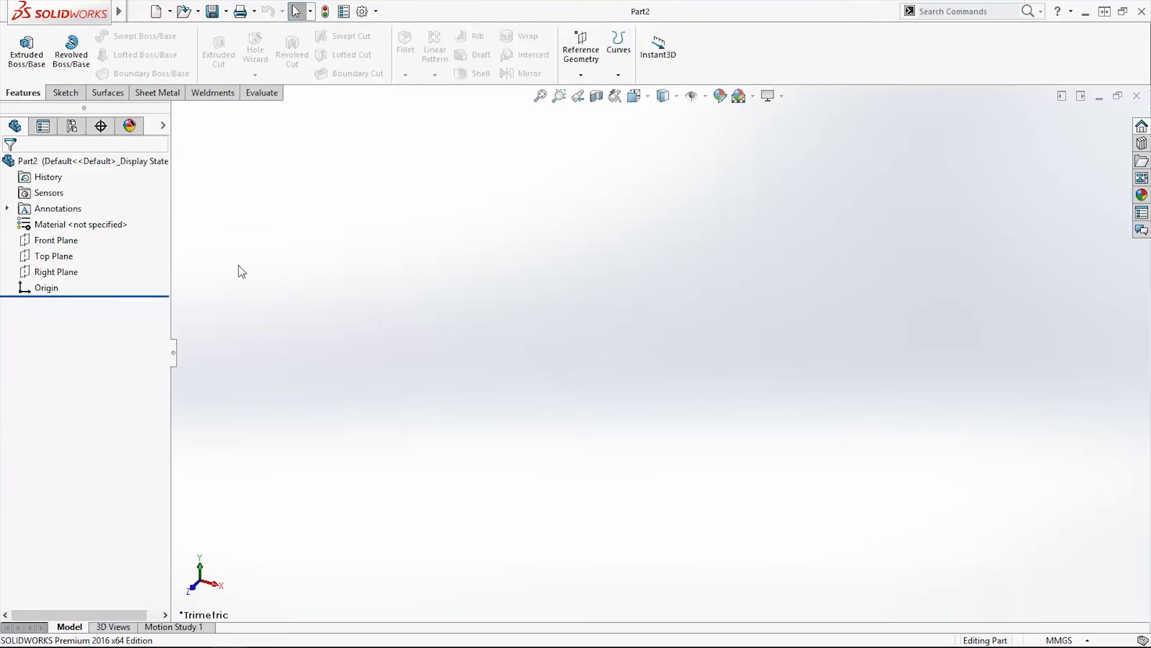
right_click(75, 243)
left_click(101, 219)
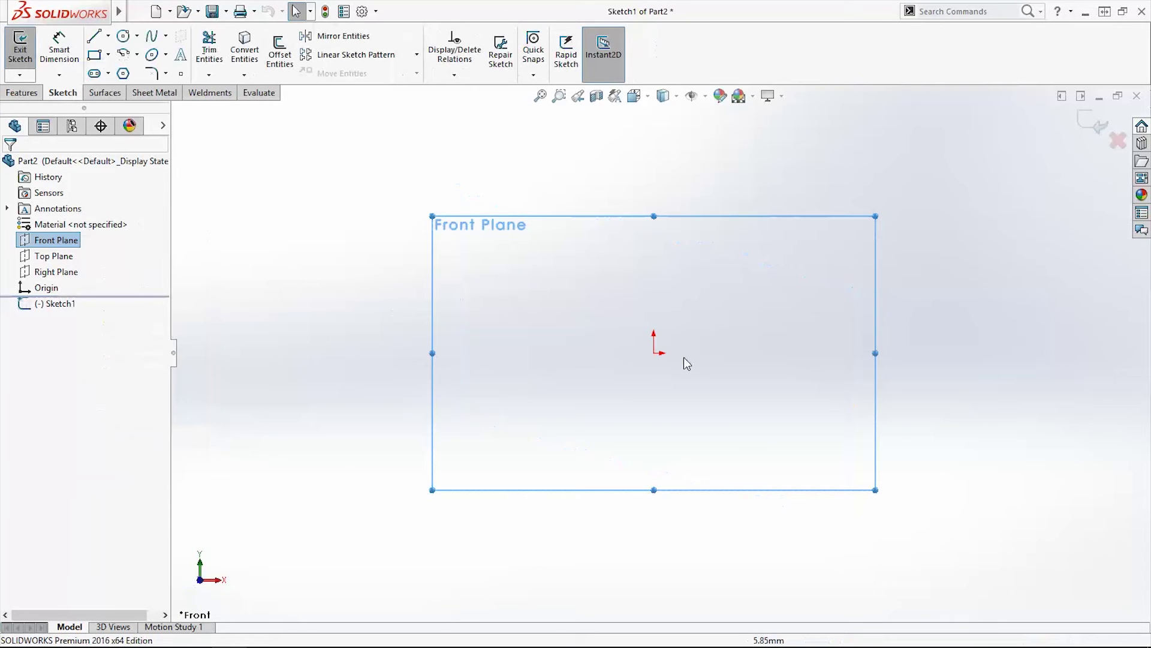
scroll(750, 387, "down", 2)
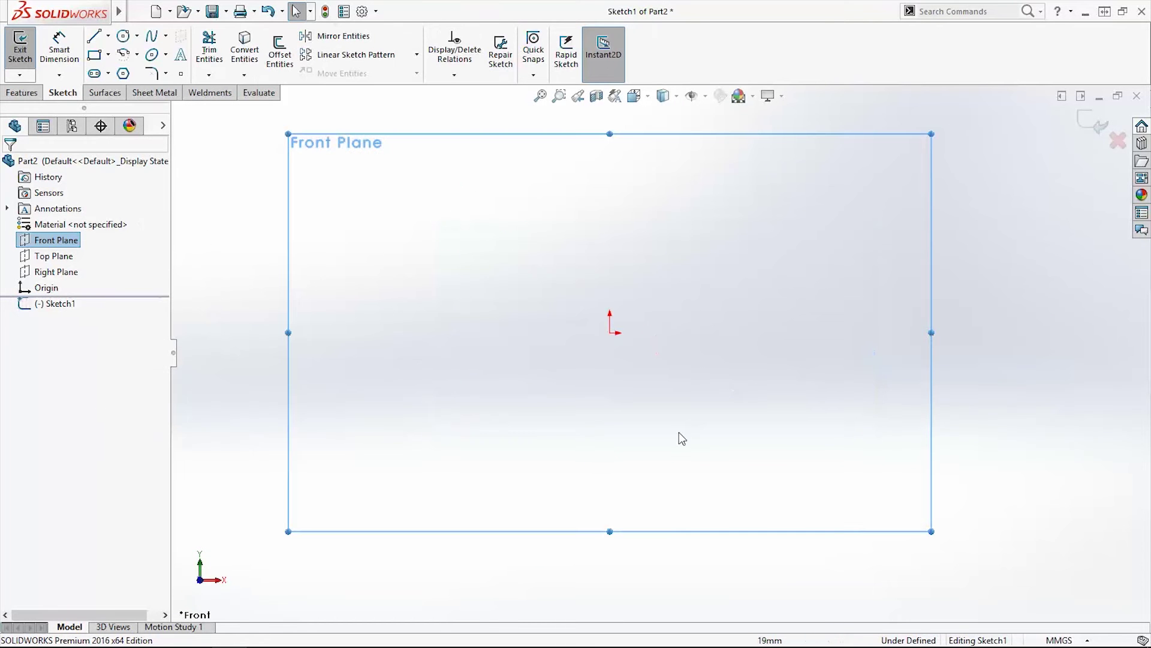
Draw a vertical centreline running straight down from the origin
left_click(107, 37)
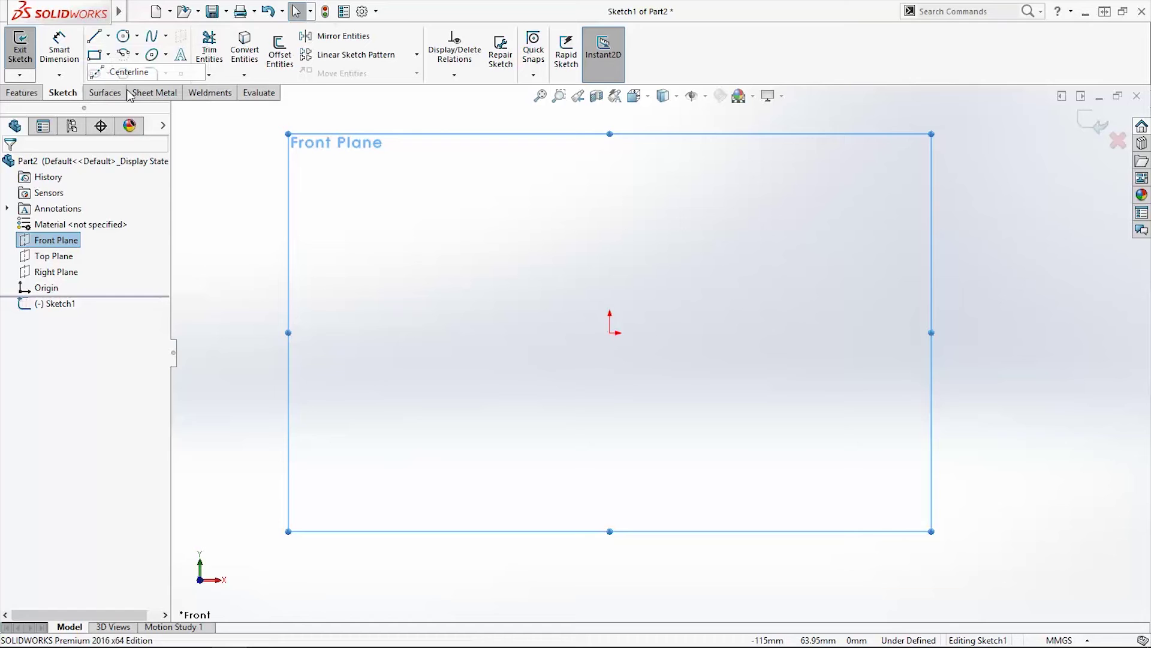
left_click(121, 70)
left_click(611, 333)
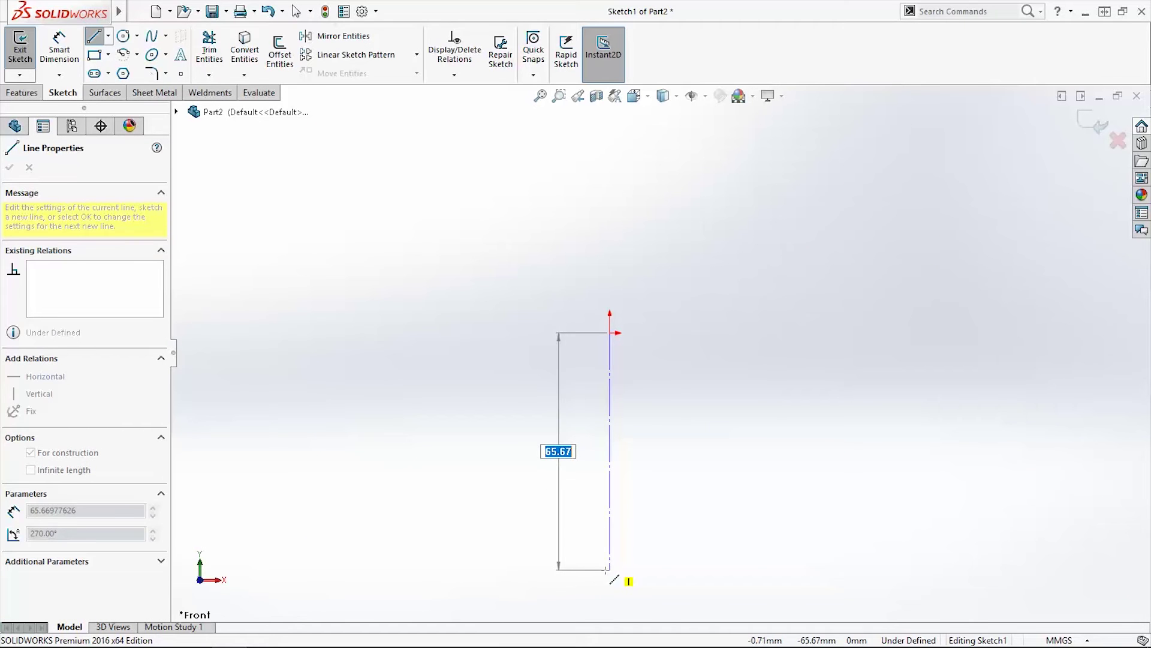
left_click(610, 568)
key("Escape")
key("Escape")
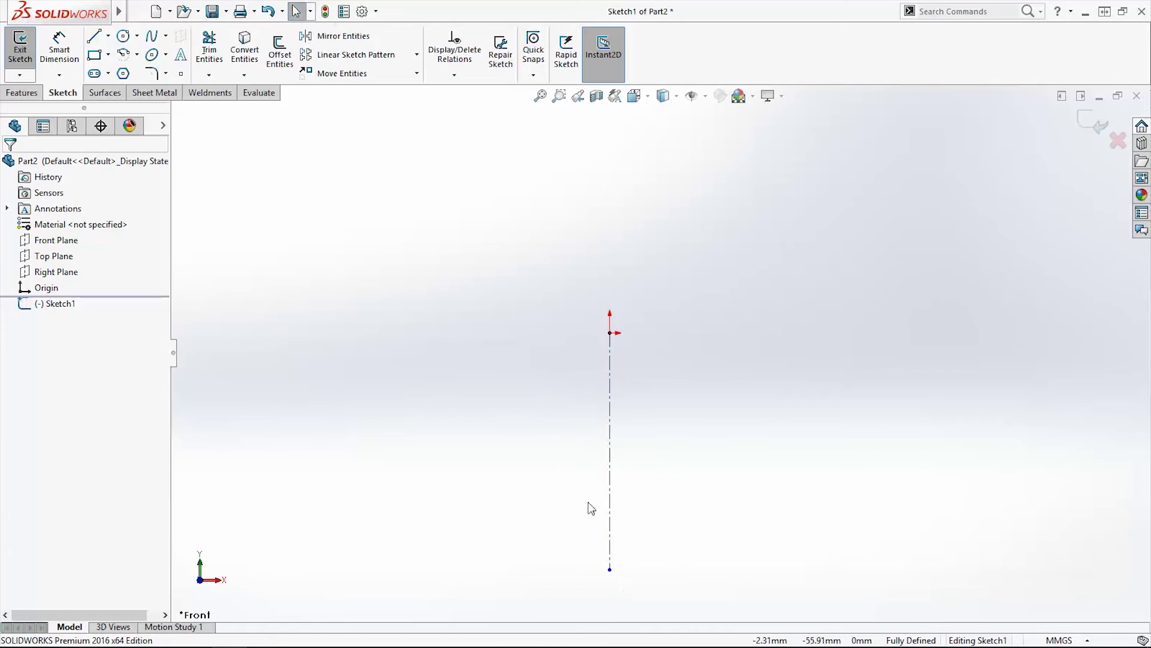
Draw a centre-point arc at the origin and dimension its radius to 28.80 mm
left_click(123, 54)
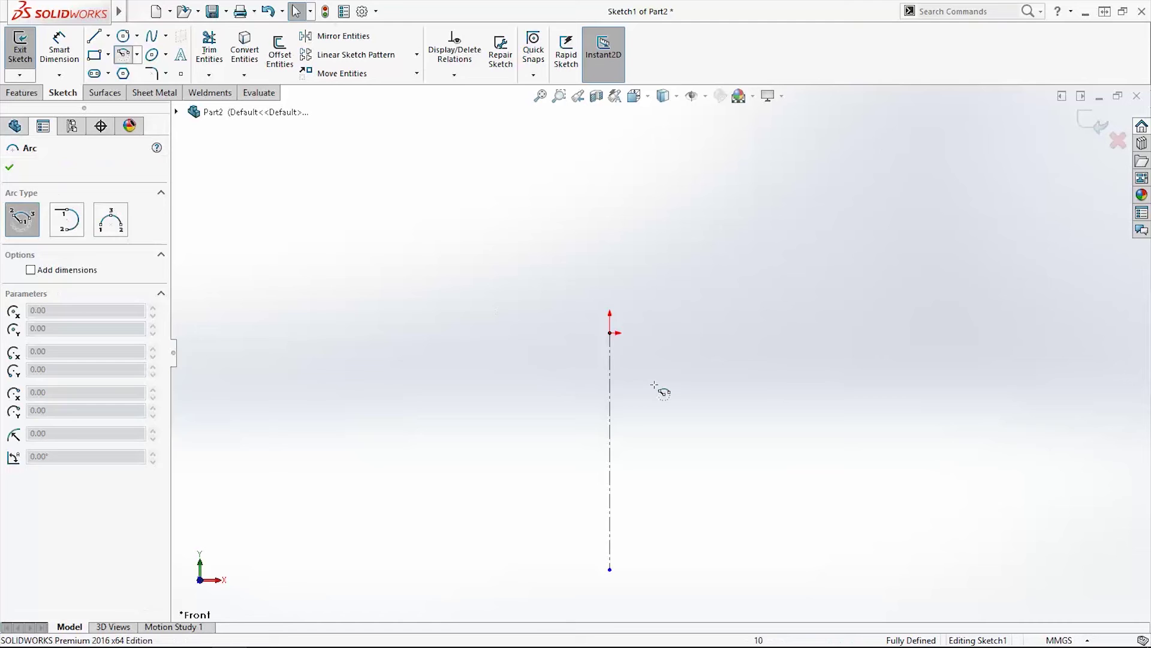
scroll(647, 378, "down", 2)
left_click(573, 255)
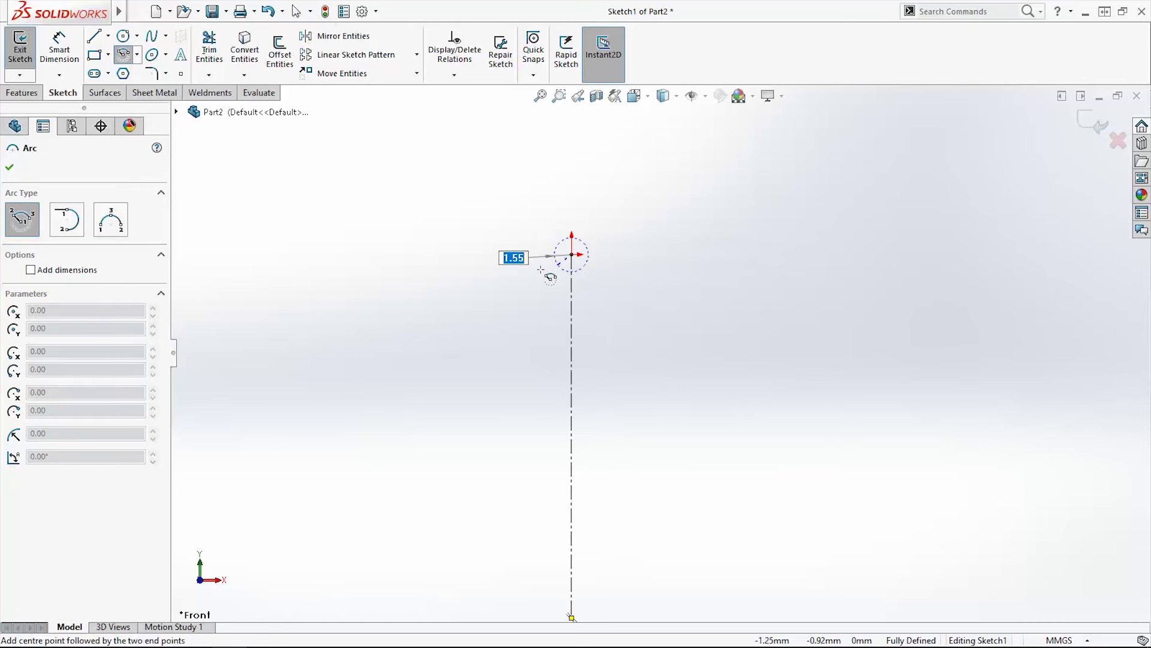
left_click(490, 268)
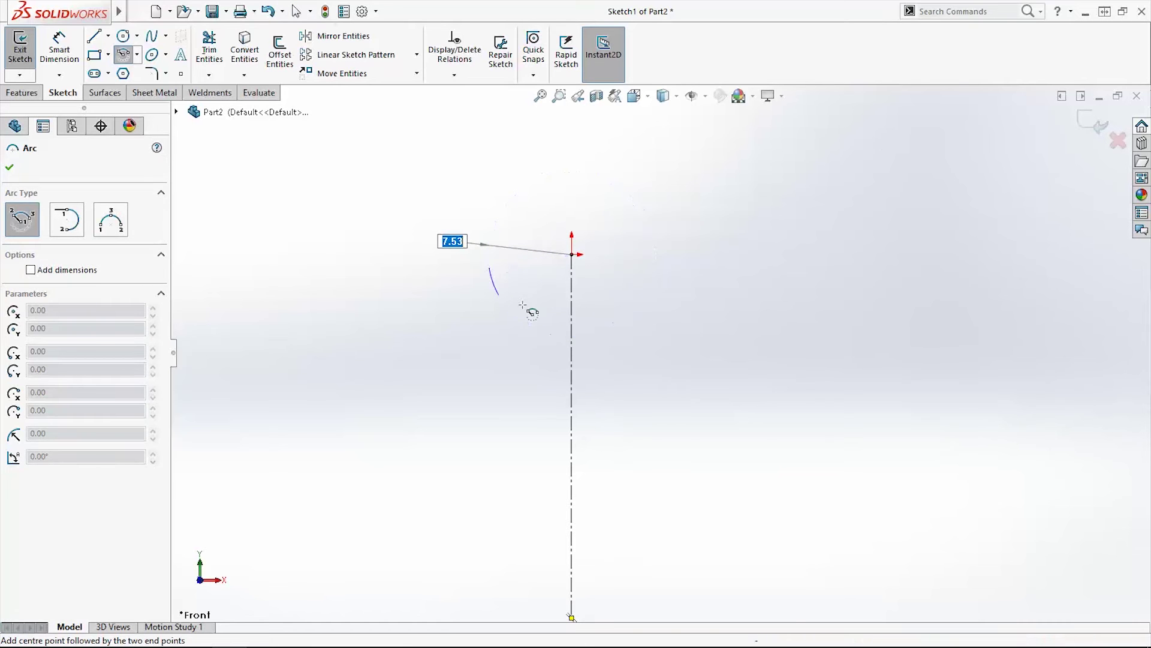
left_click(698, 284)
key("Escape")
left_click(79, 60)
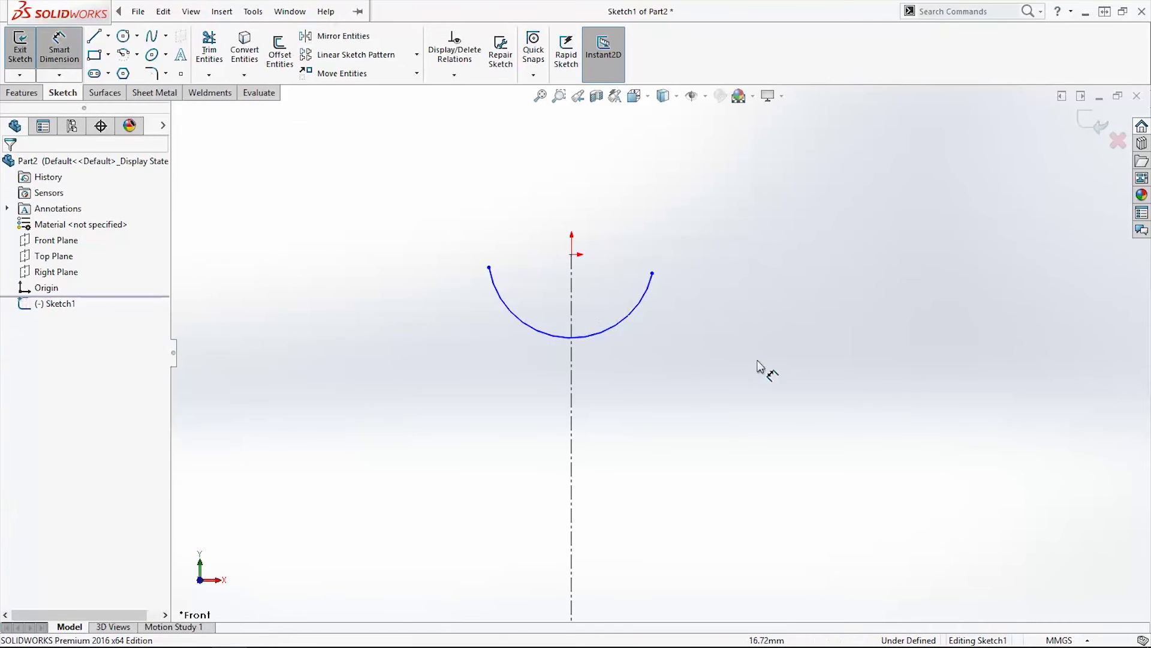
left_click(641, 302)
left_click(694, 431)
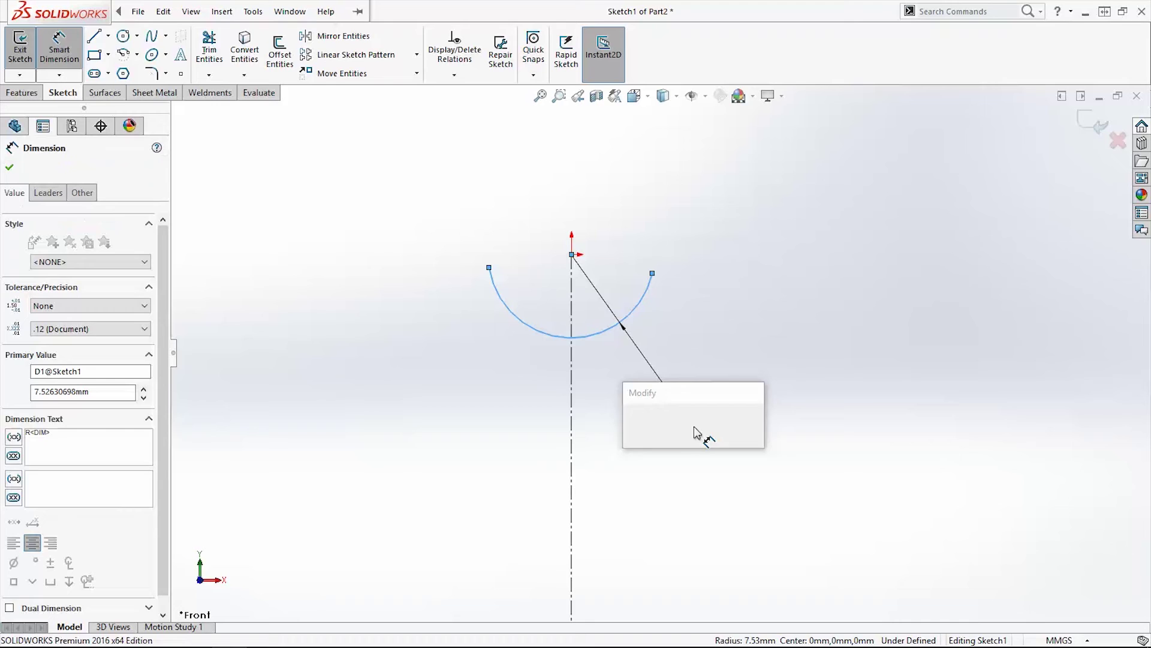
type("28.8")
key("Return")
key("Escape")
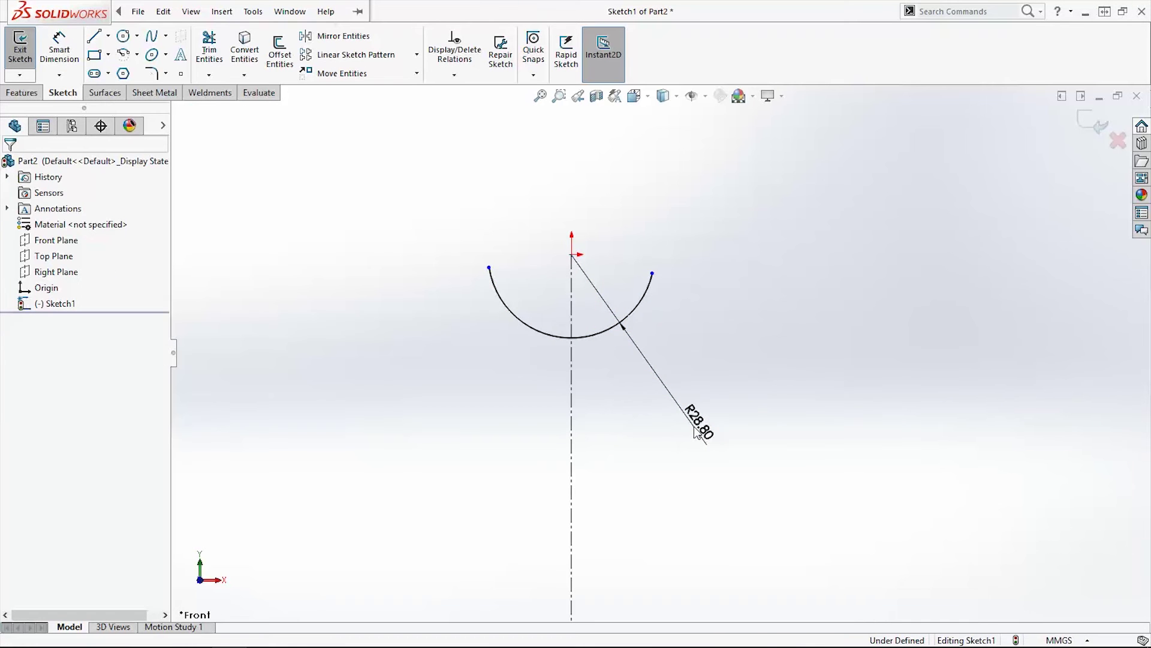
scroll(637, 450, "up", 2)
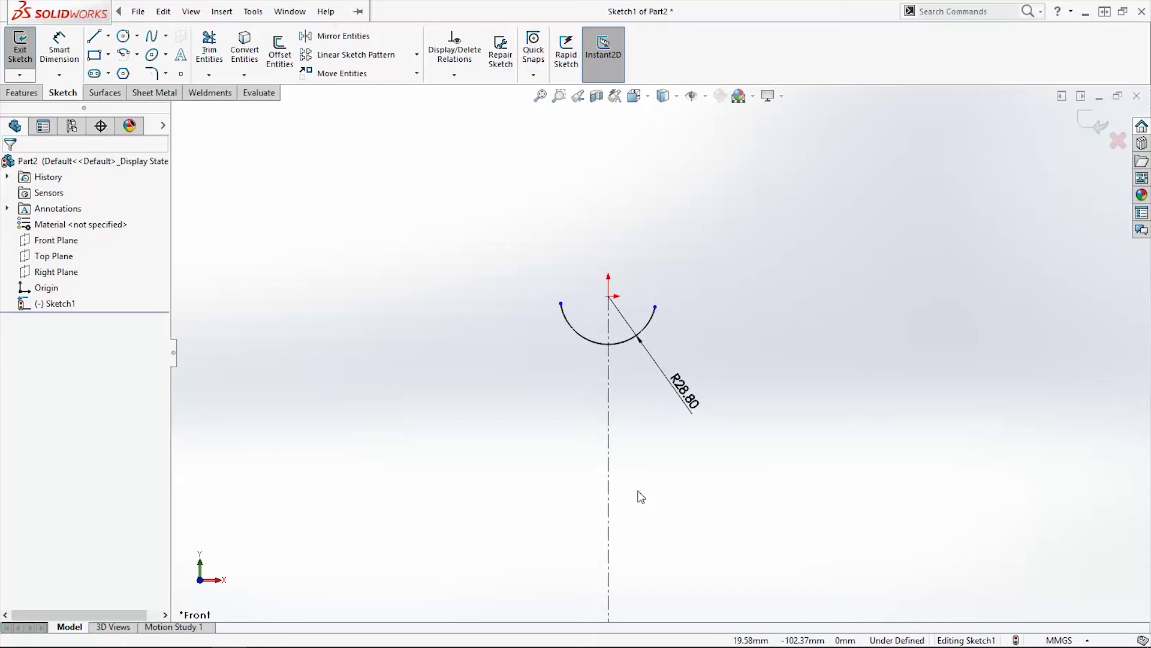
Draw two large centre-point arcs flanking the small arc, centred below left and right
key("ctrl+Up")
left_click(123, 54)
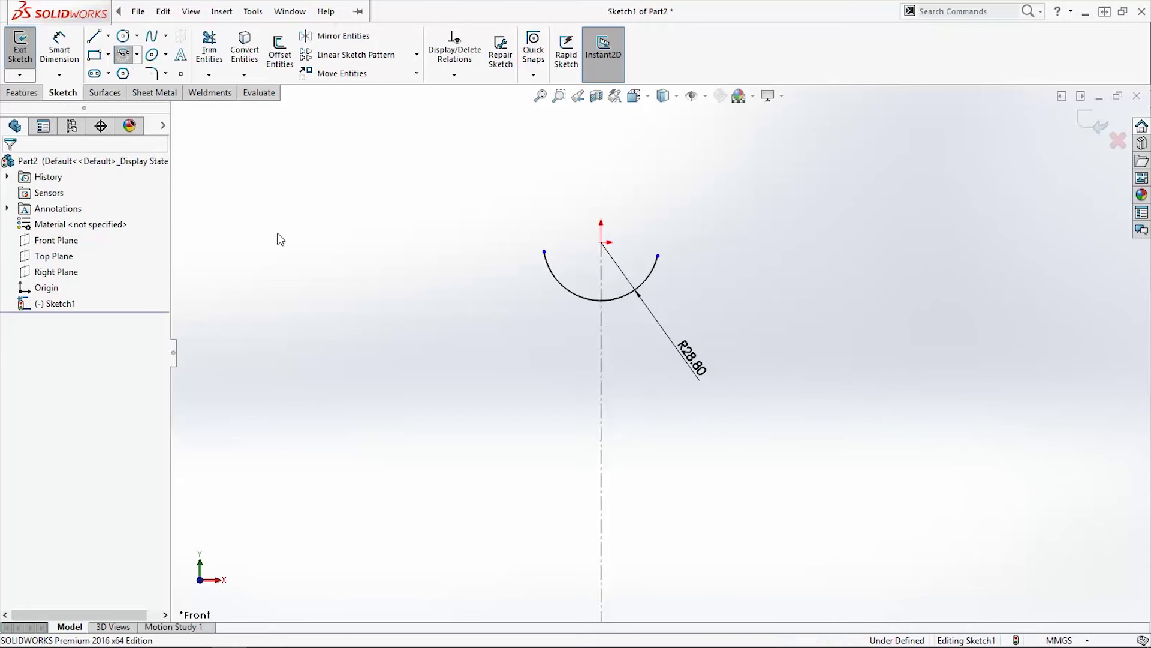
left_click(437, 426)
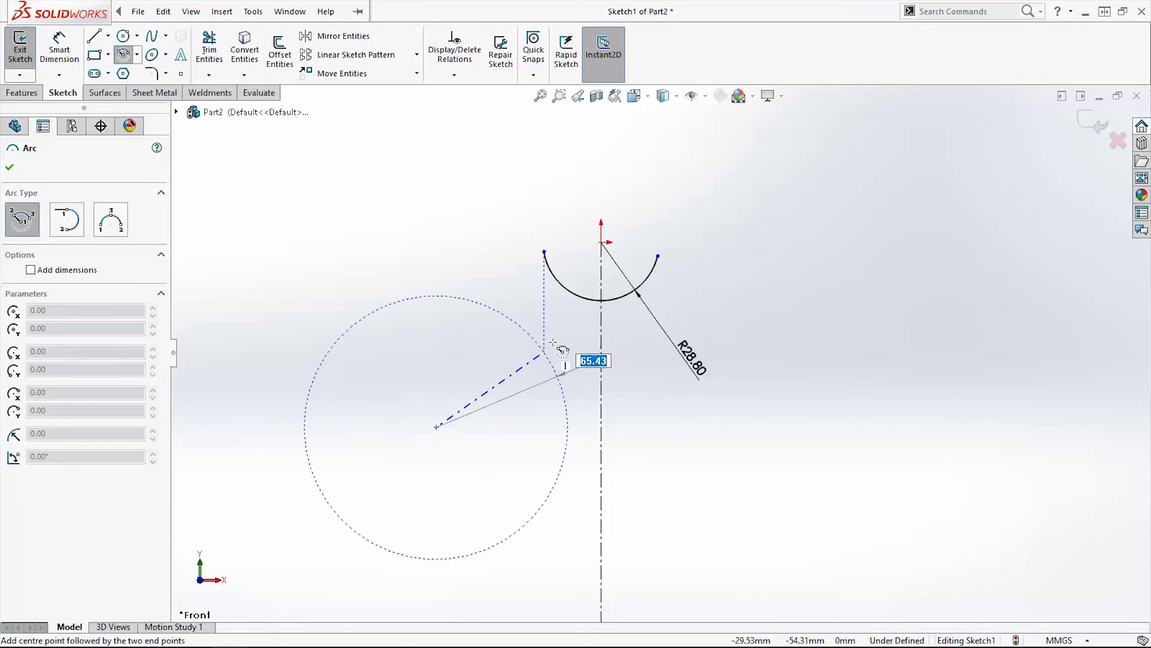
left_click(260, 372)
left_click(825, 469)
left_click(691, 289)
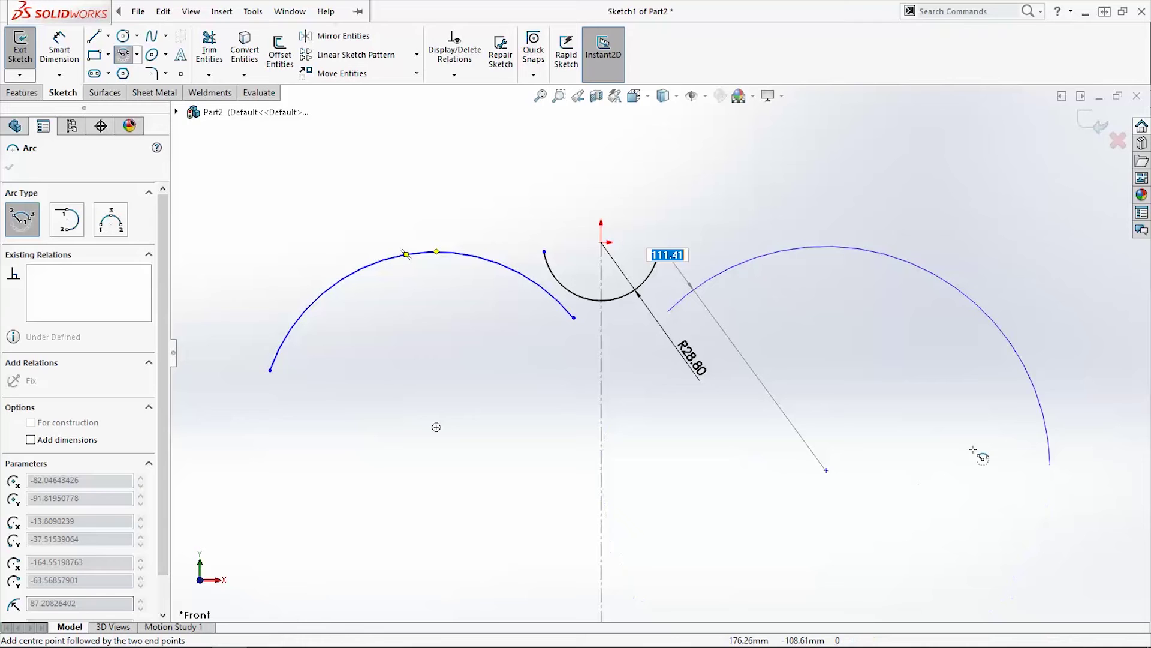
left_click(1004, 333)
key("Escape")
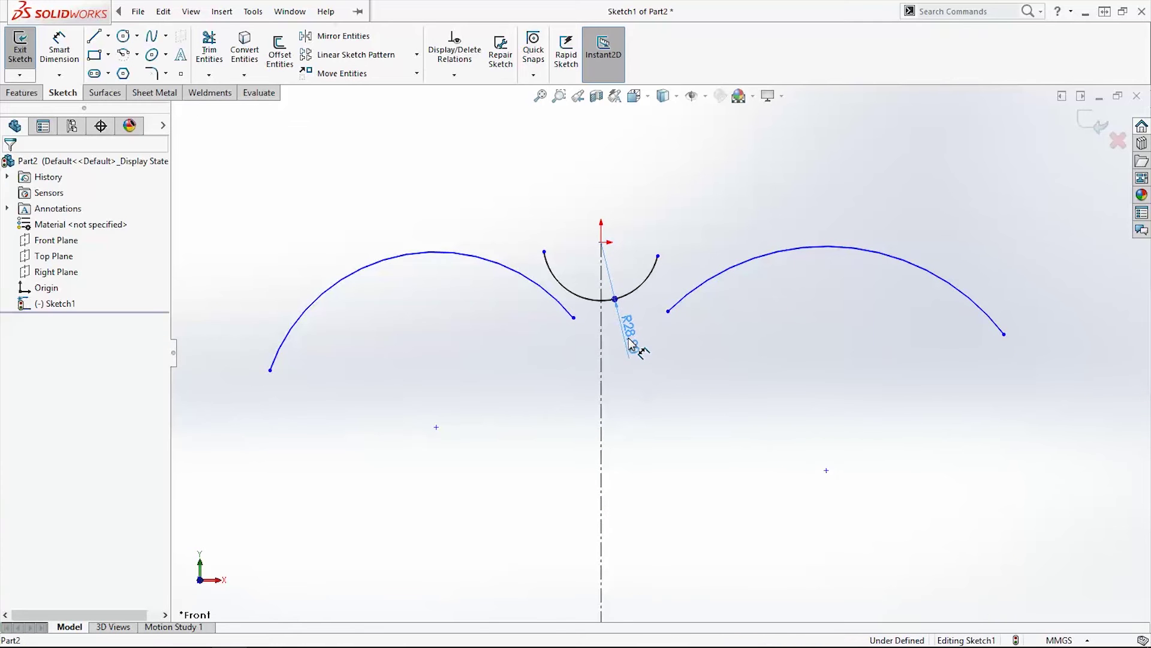
Dimension the arc centres 112.42 (right) and 101.80 (left) from the centreline
left_click(635, 352)
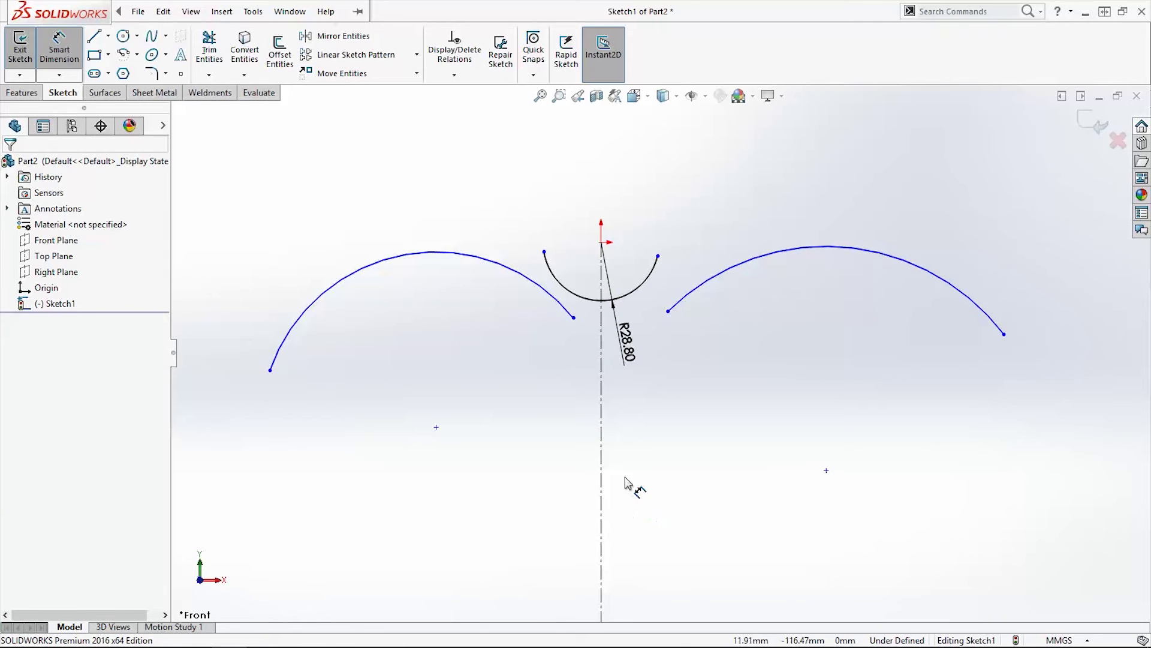
left_click(601, 464)
left_click(826, 469)
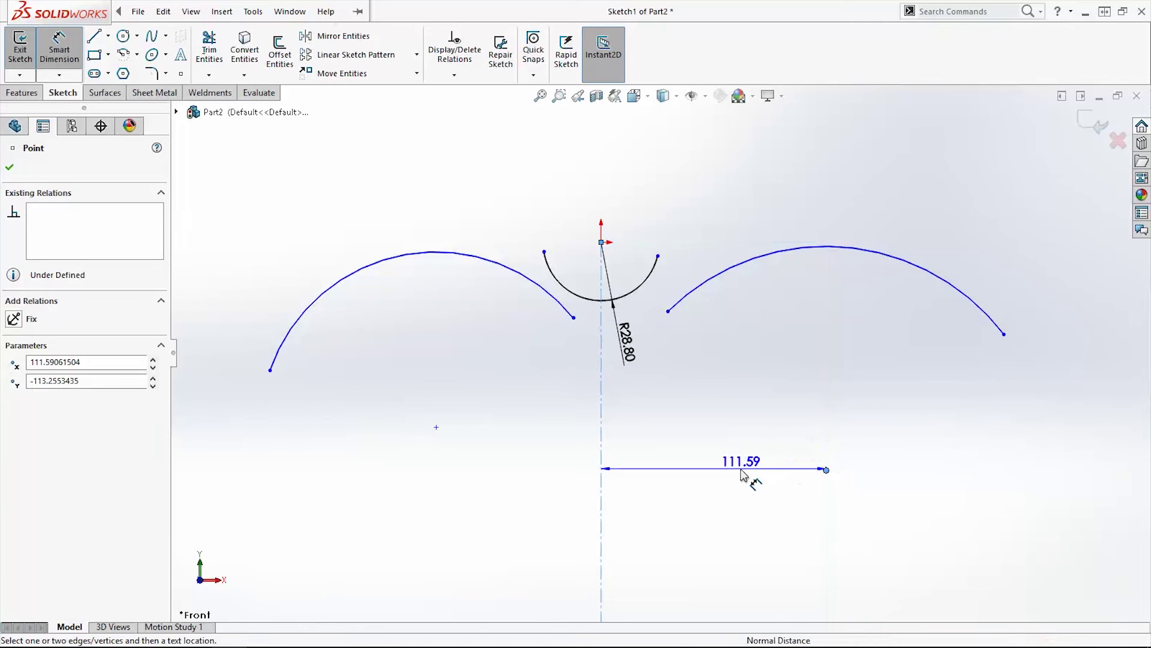
left_click(743, 476)
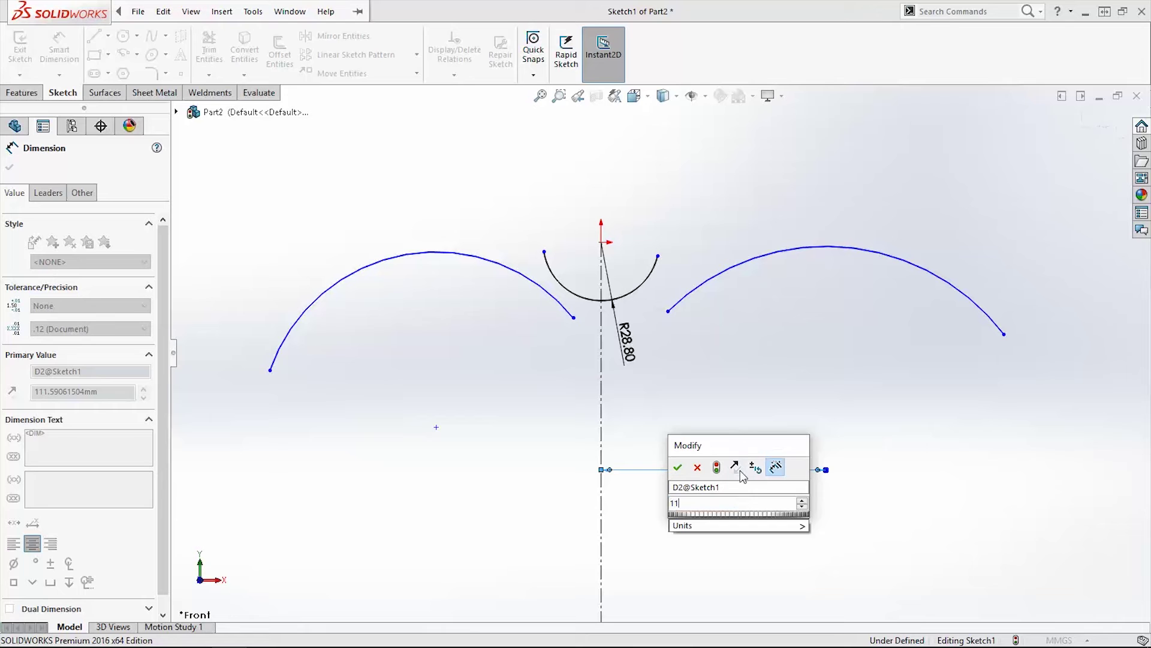
type("112.")
type("42")
key("Return")
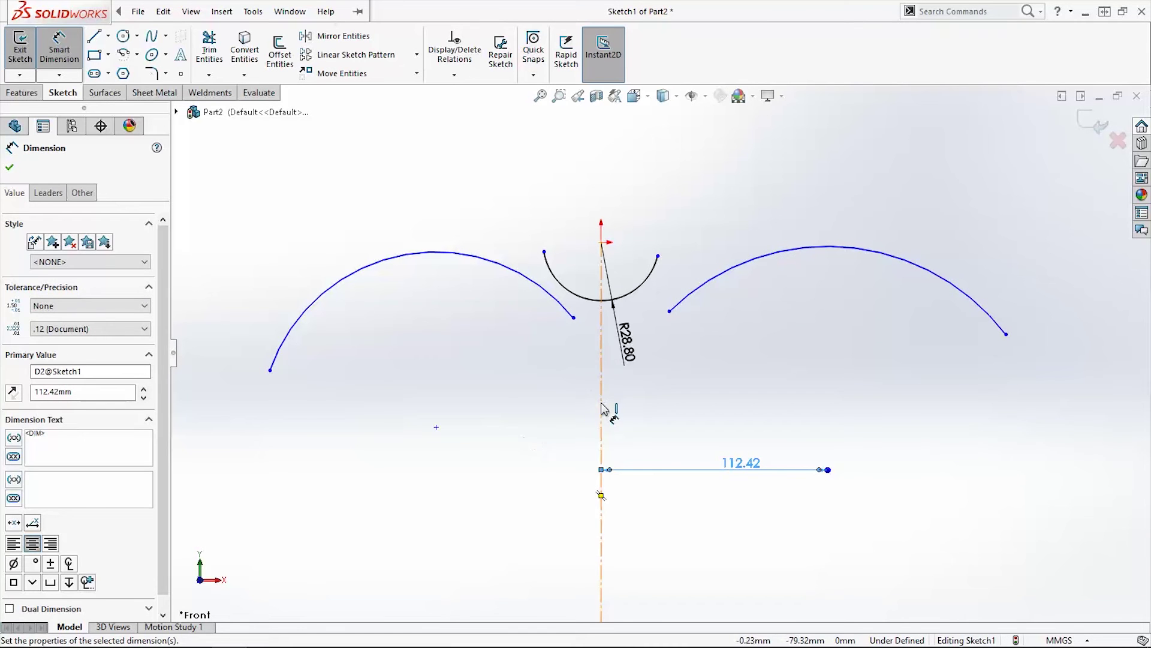
left_click(602, 409)
left_click(436, 427)
left_click(529, 452)
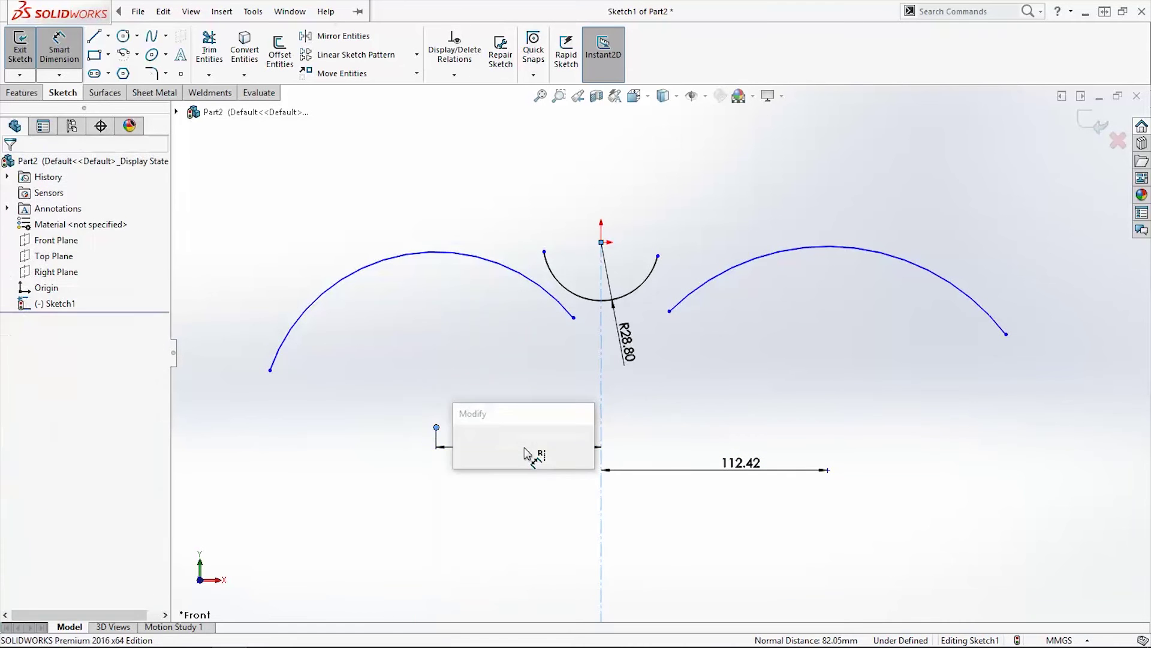
type("101")
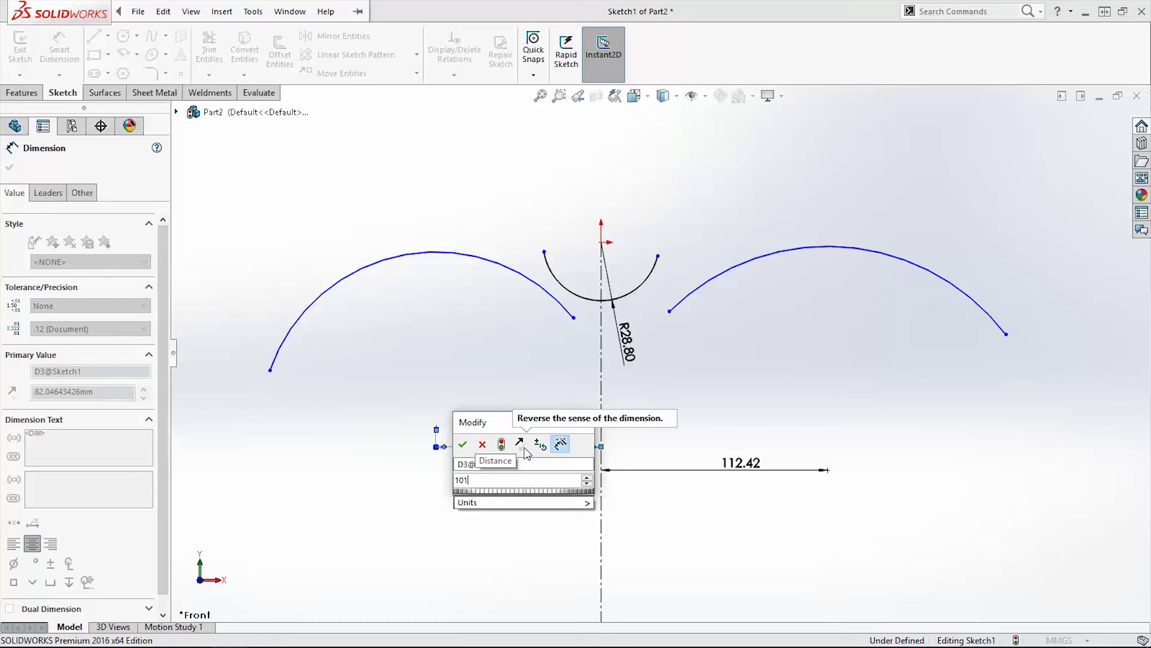
type(".8")
key("Return")
key("Escape")
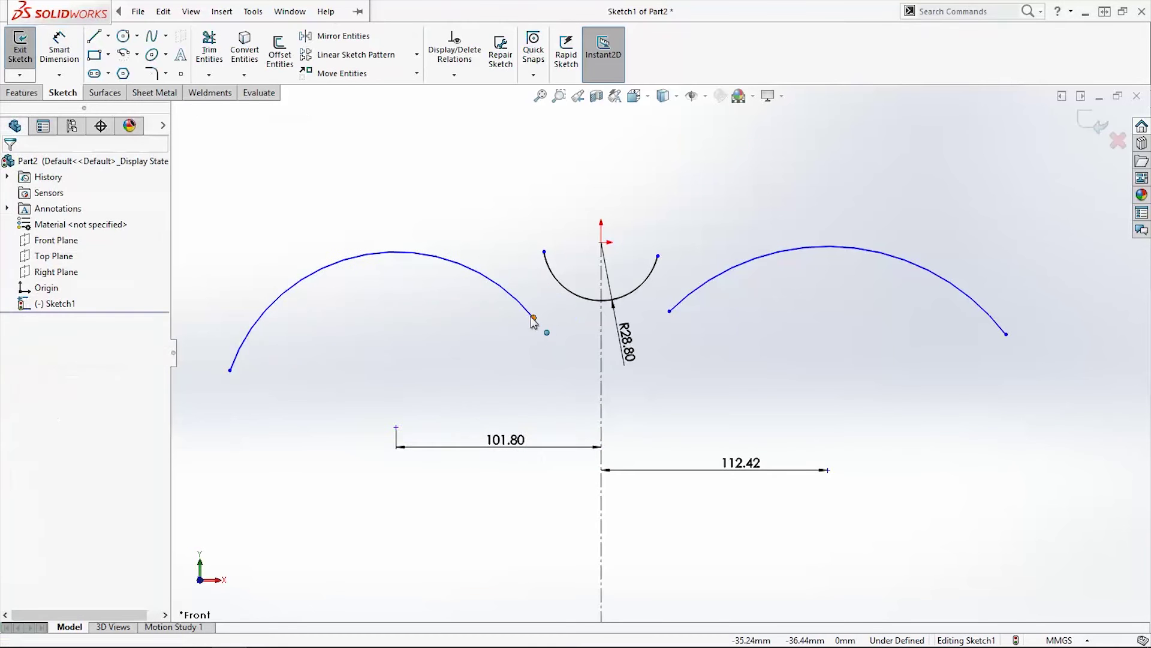
Make both large arcs tangent to the small arc and pull the right arc's end down
left_click(529, 311)
left_click(587, 300, "ctrl")
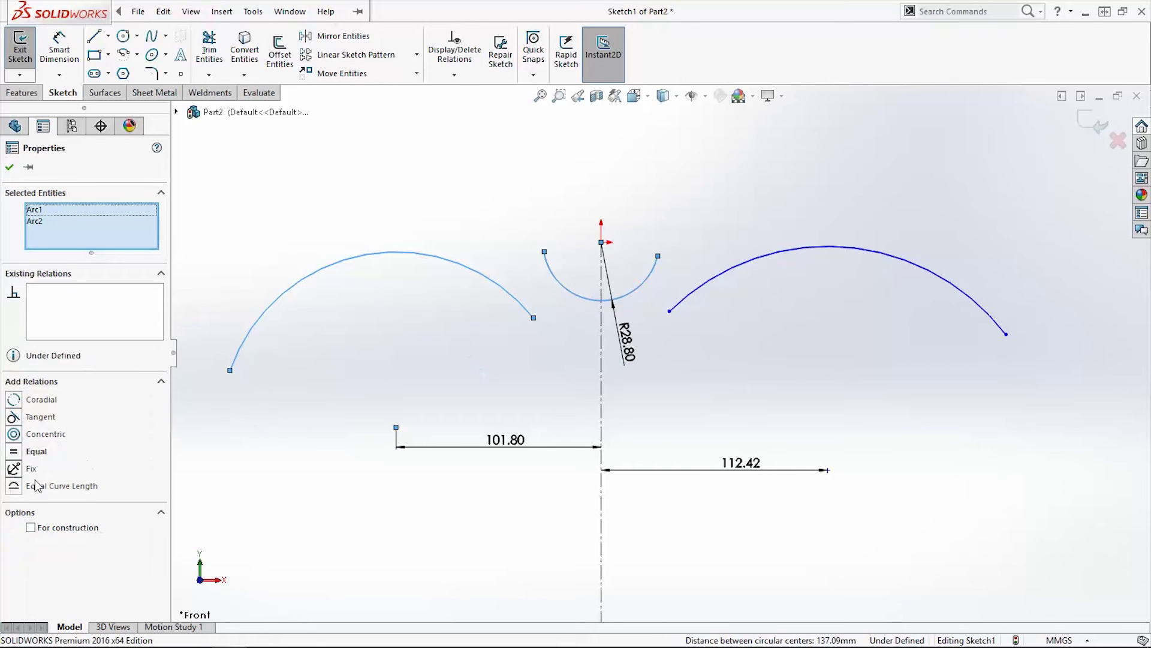
left_click(14, 417)
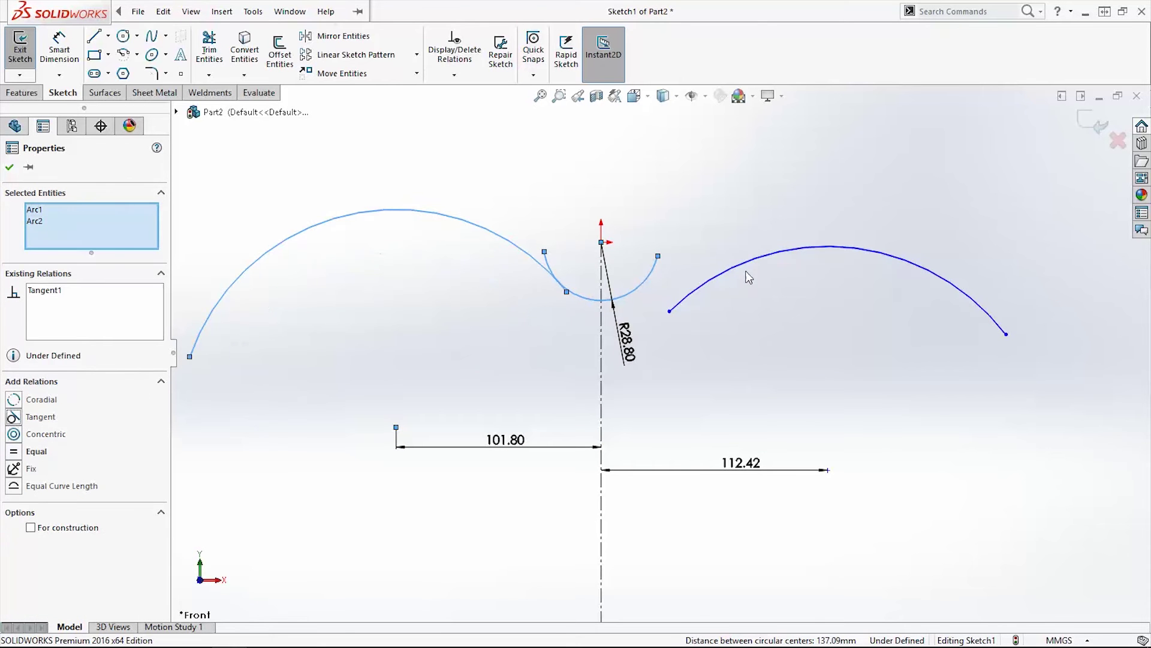
key("Escape")
left_click(705, 283)
left_click(635, 292)
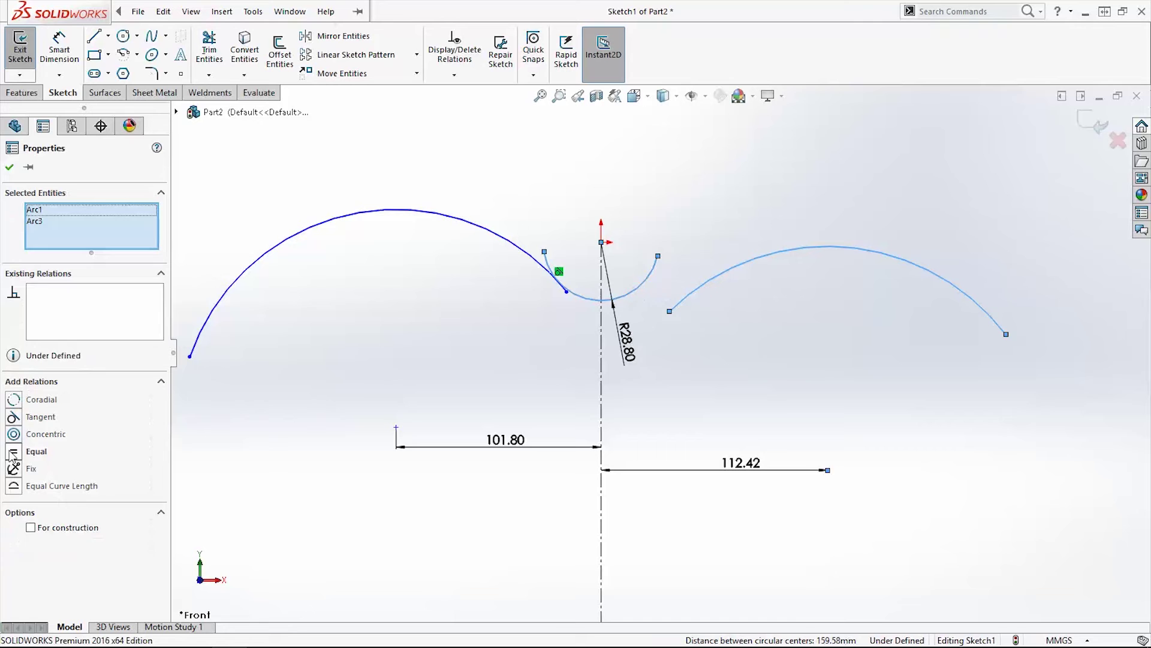
left_click(14, 416)
key("Escape")
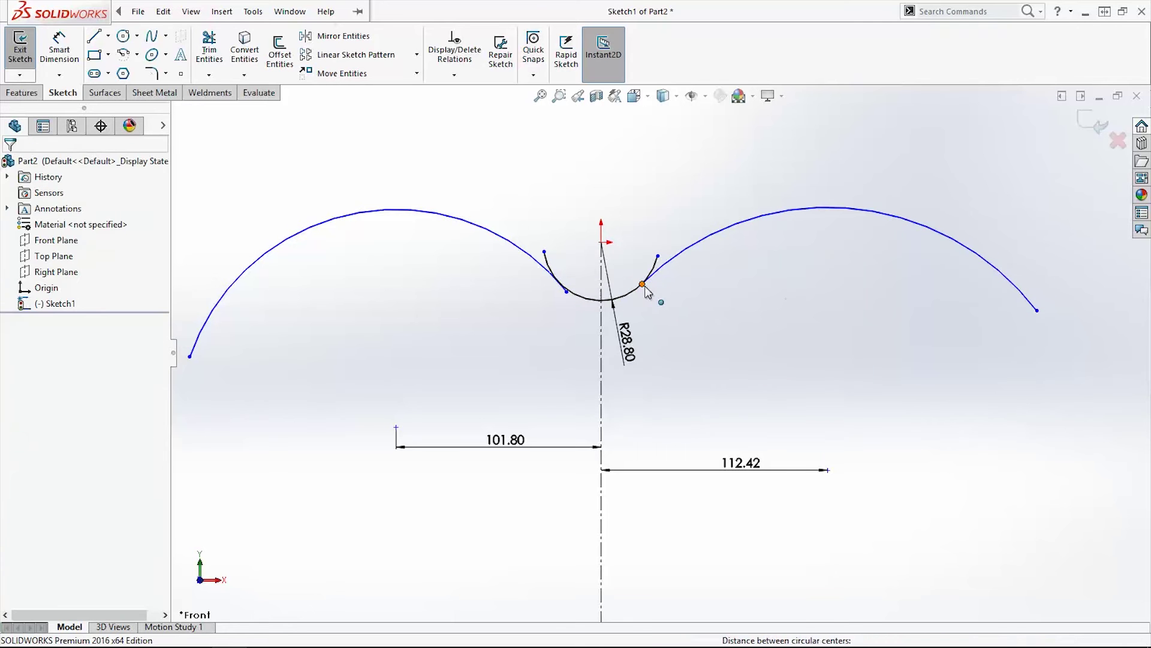
left_click_drag(644, 286, 635, 312)
left_click(812, 443)
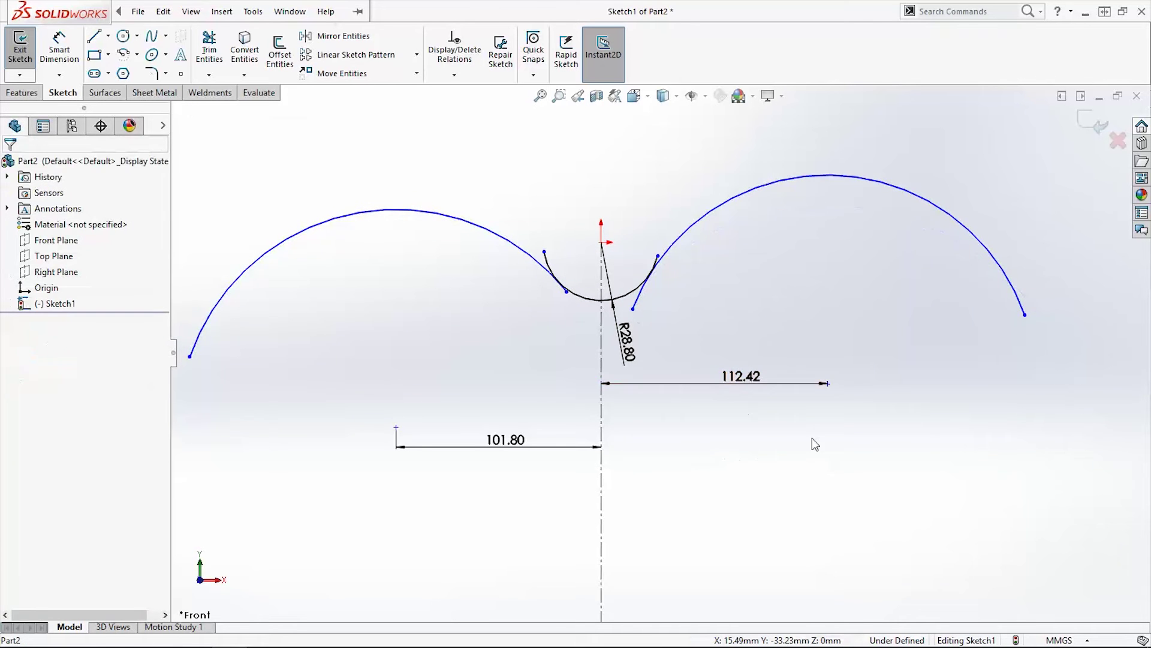
Dimension the right arc to R191.10 and the left arc to R155.70
key("d")
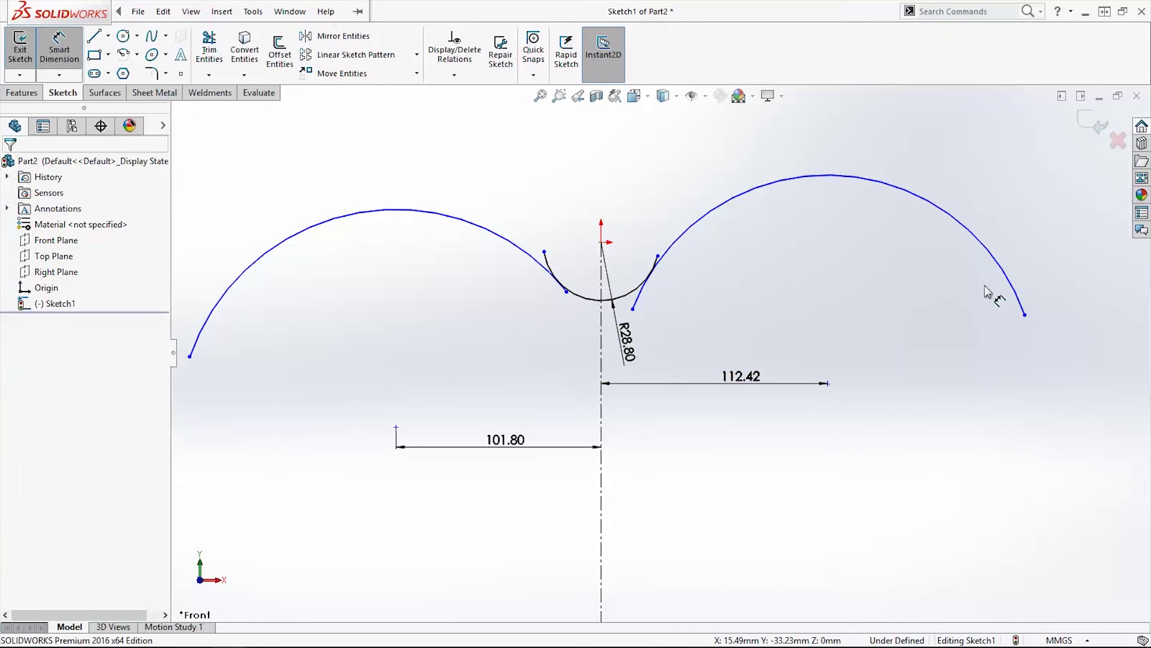
left_click(1006, 270)
left_click(922, 319)
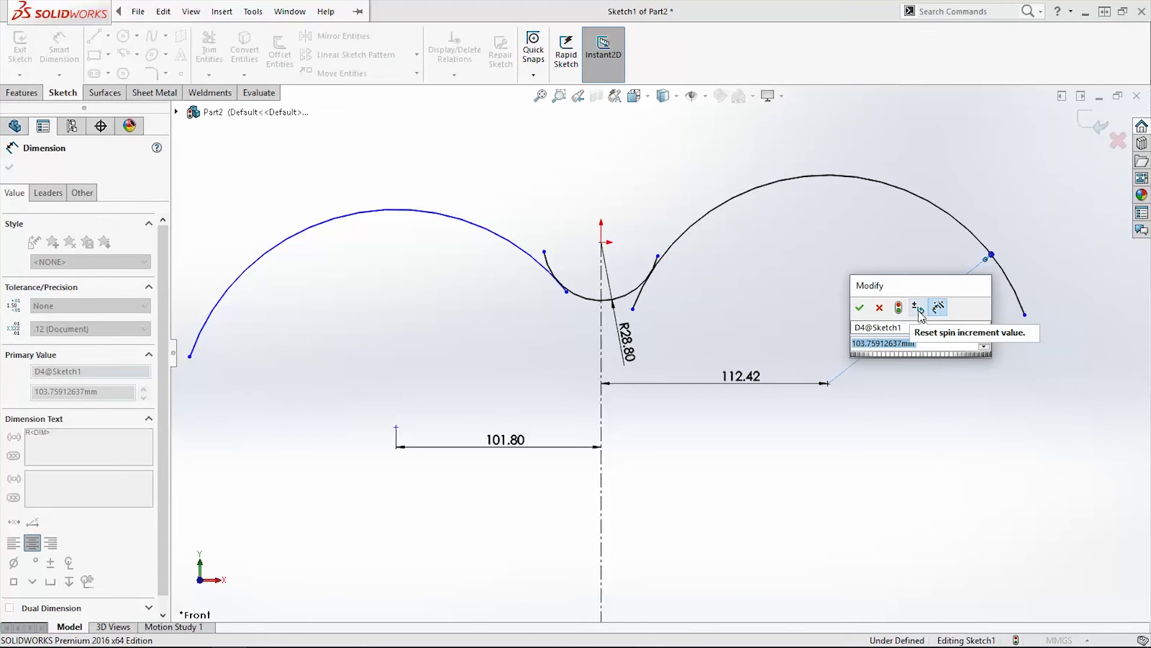
type("191.")
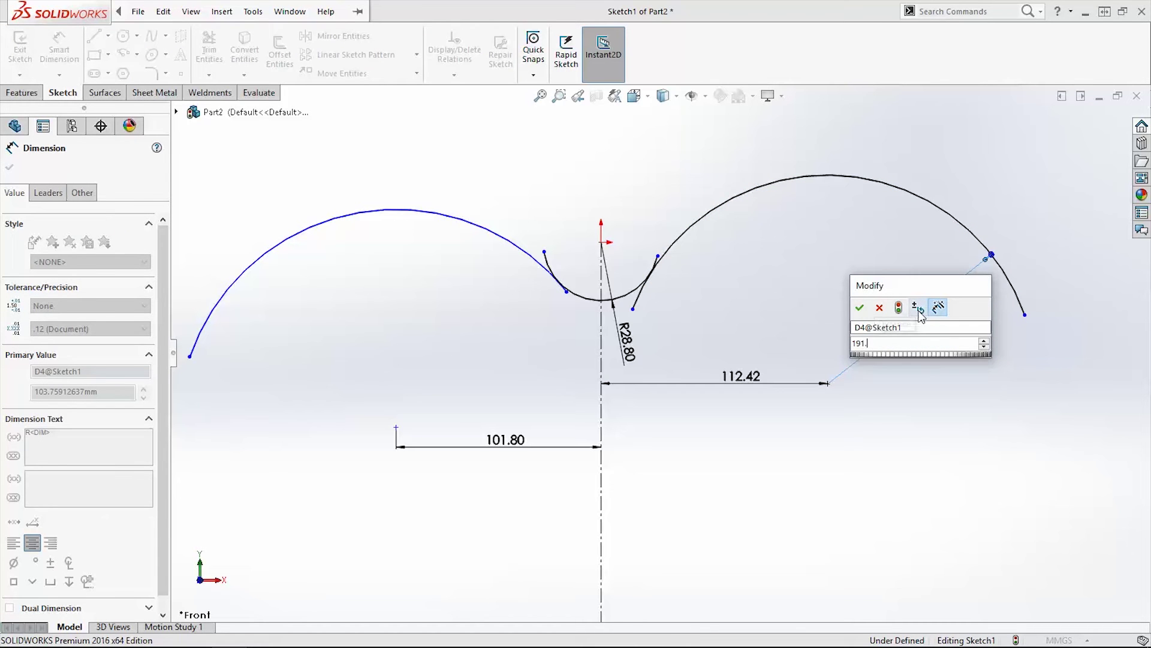
key("Return")
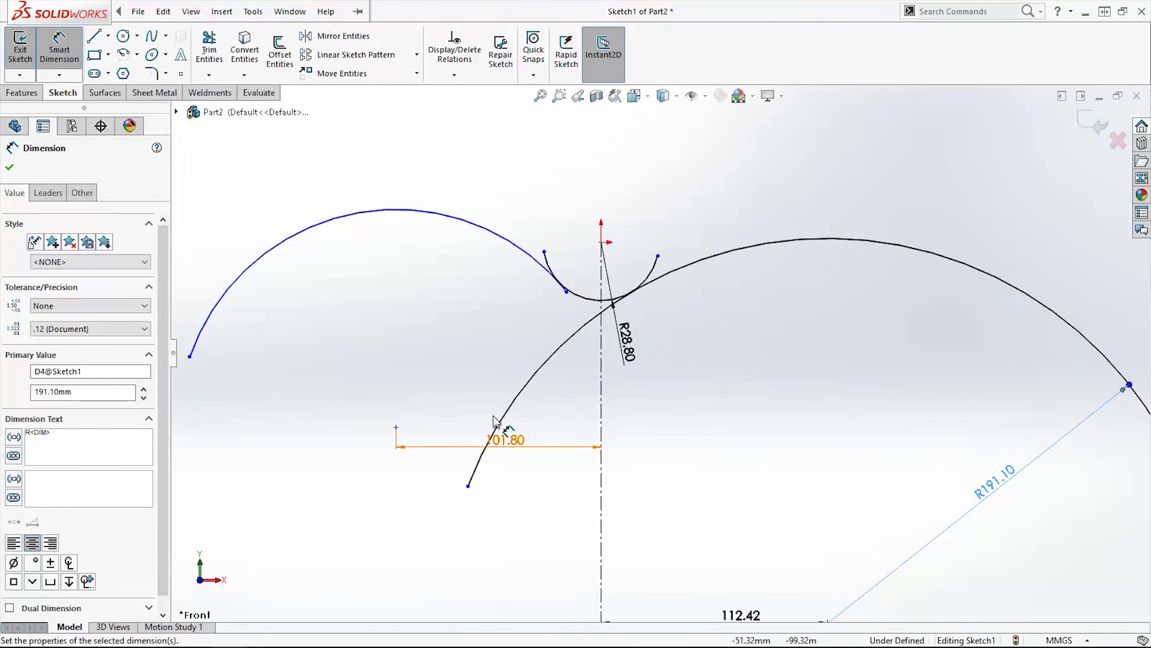
left_click(448, 222)
left_click(395, 290)
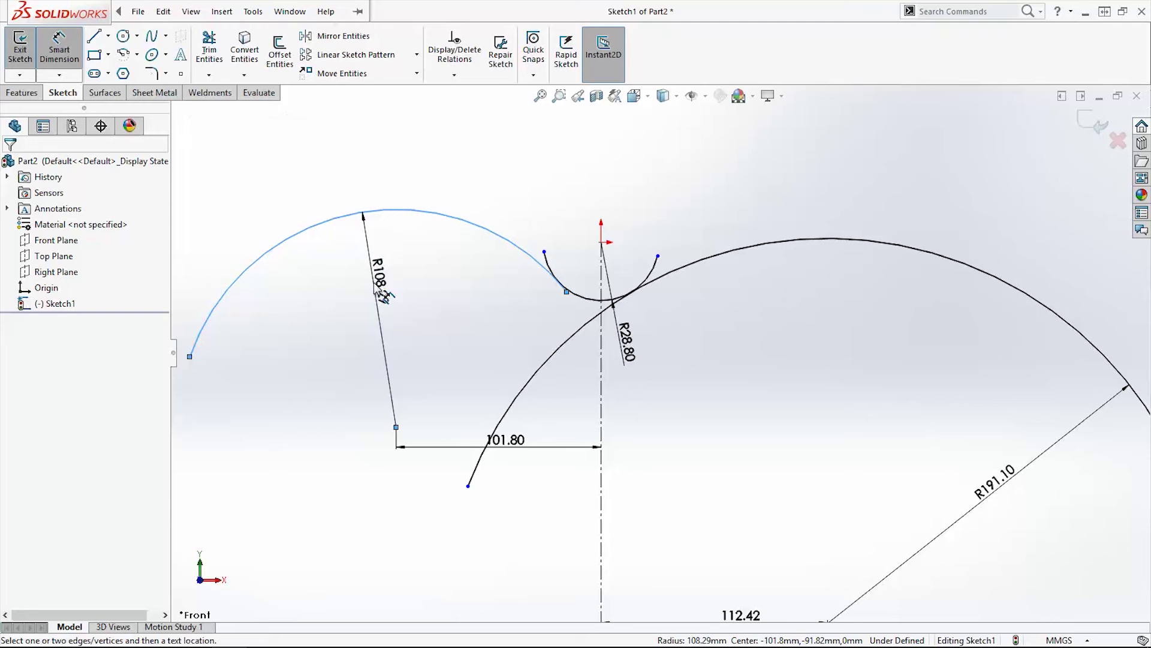
type("155")
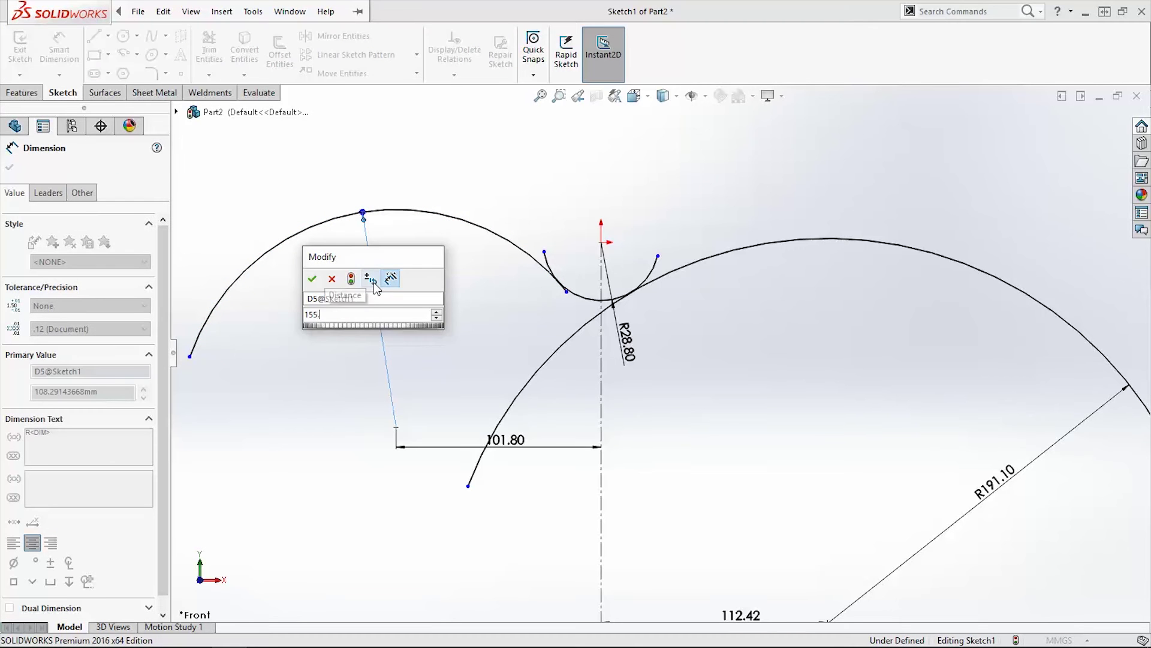
type(".7")
key("Return")
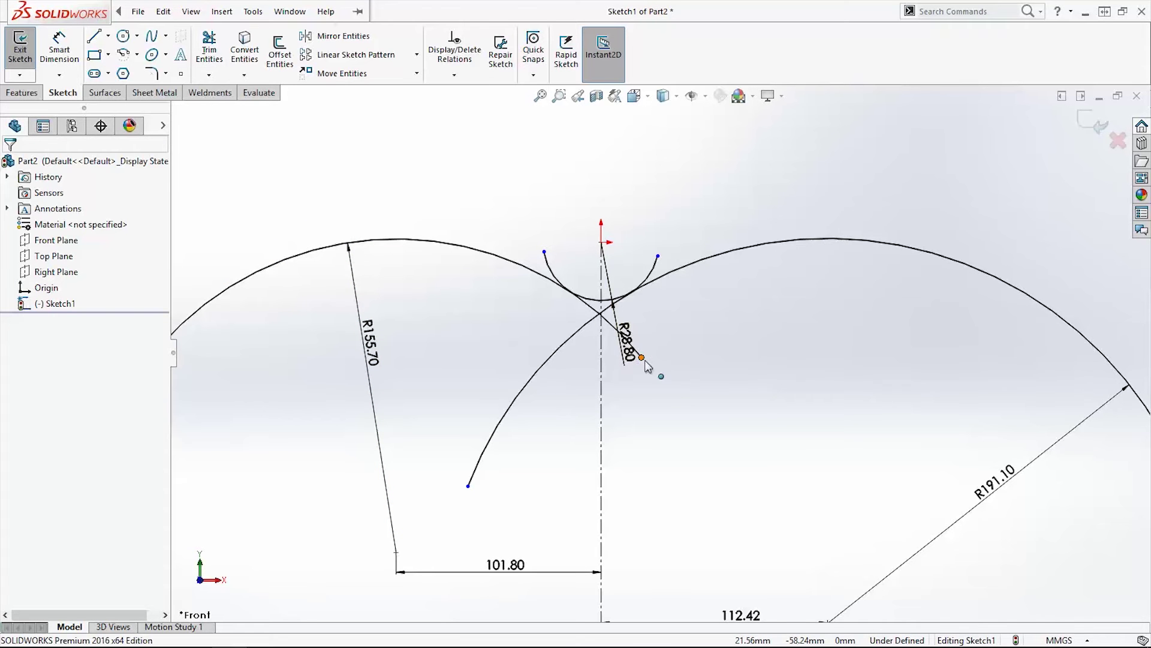
Bring the right arc's loose endpoint onto the small arc
left_click(586, 304)
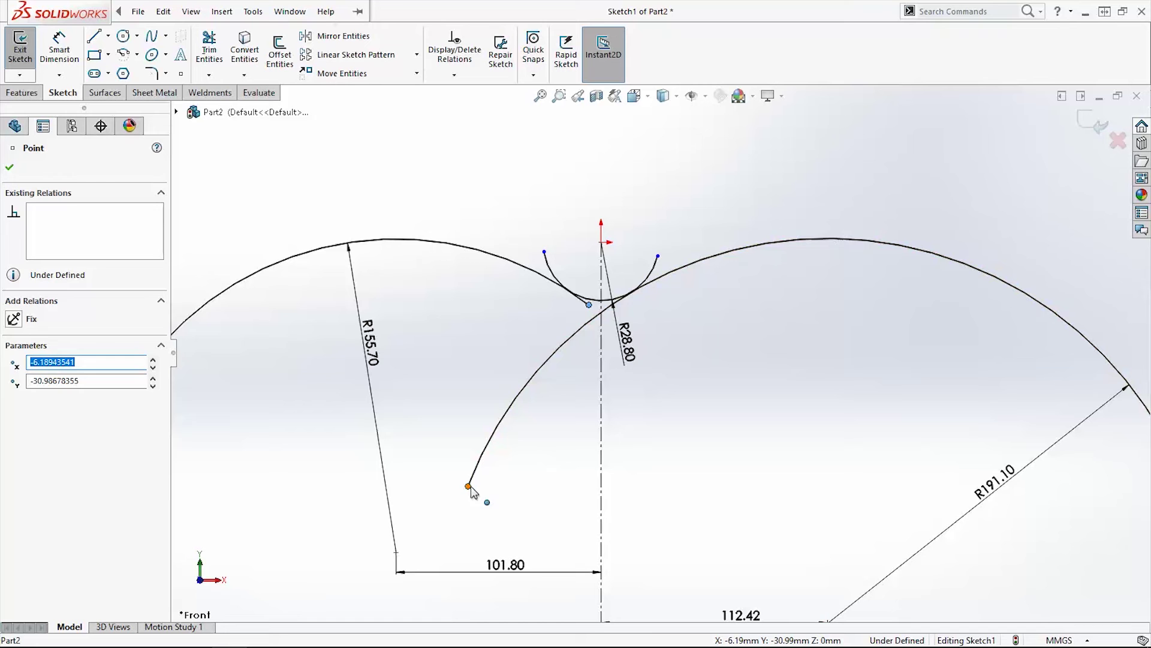
left_click(467, 487)
key("Delete")
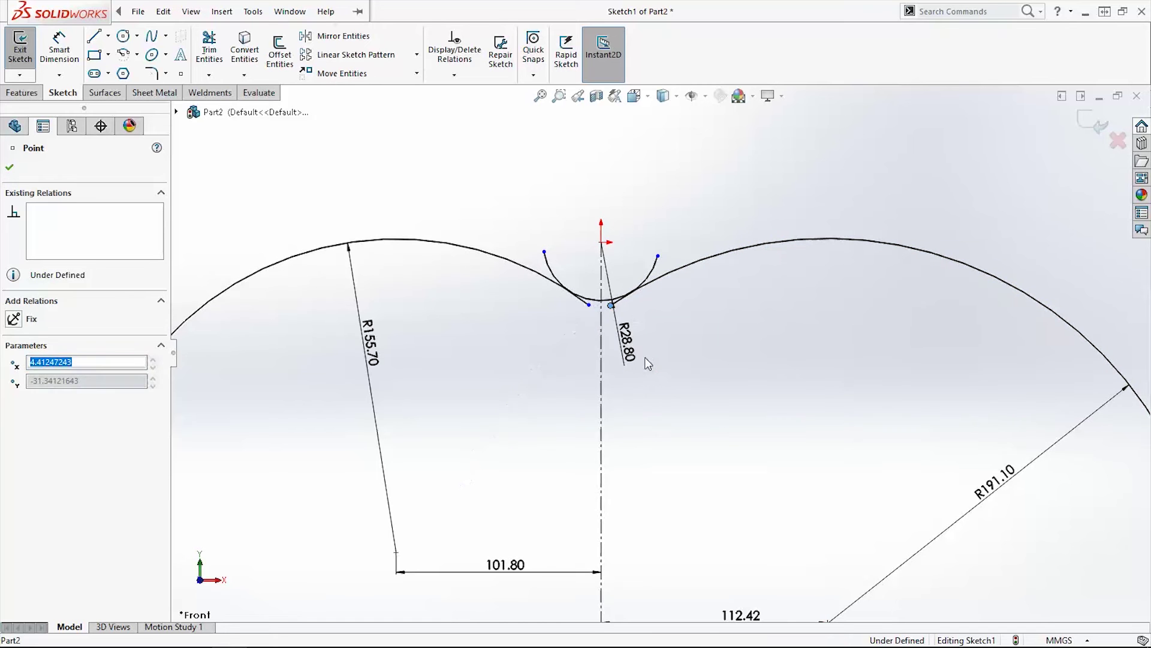
Power-trim the three overhanging arc ends so the top outline runs as one curve through the notch
left_click(163, 11)
left_click(209, 50)
scroll(604, 280, "down", 3)
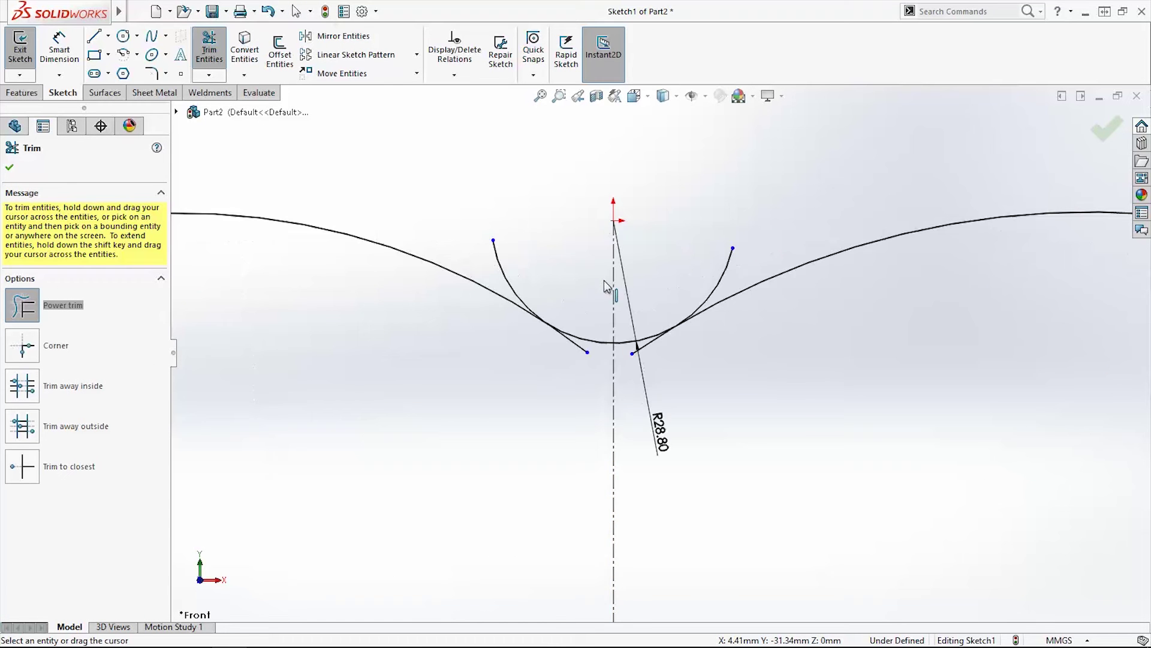
scroll(701, 236, "down", 2)
left_click_drag(703, 243, 839, 269)
left_click_drag(711, 451, 653, 412)
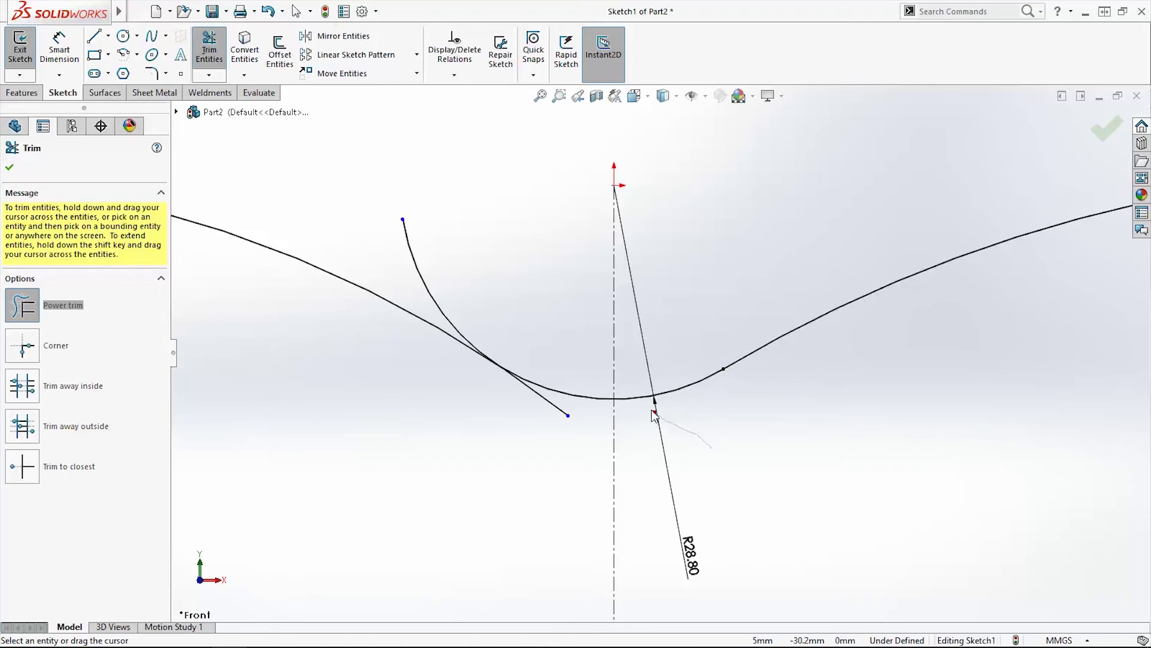
left_click_drag(563, 413, 471, 285)
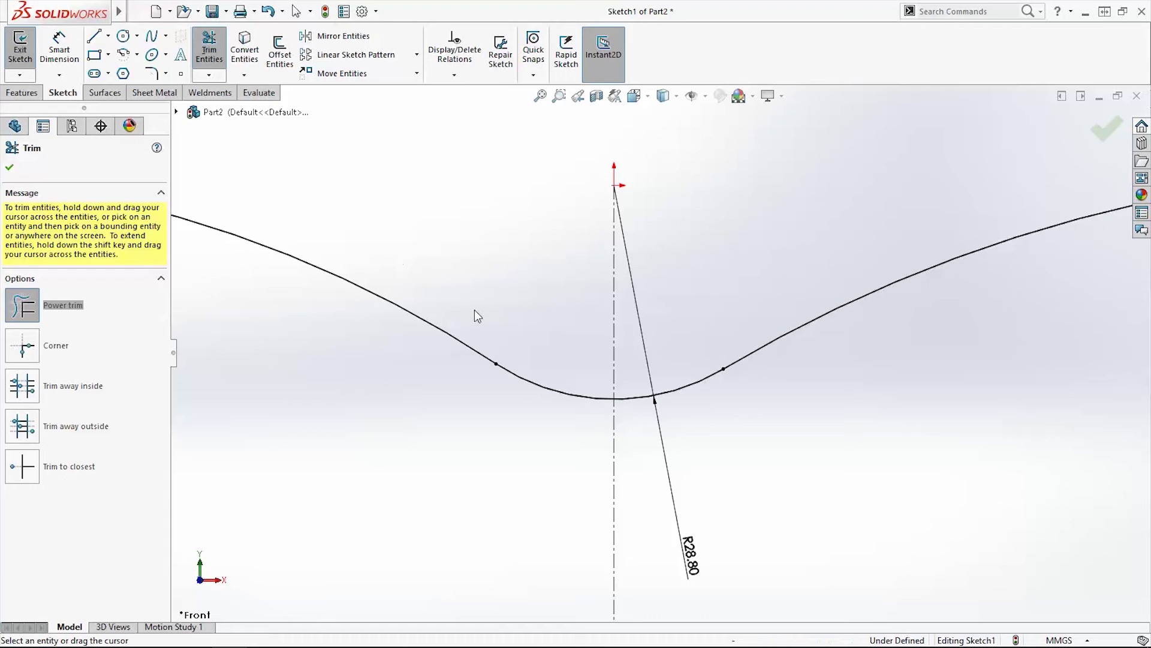
scroll(478, 316, "up", 3)
key("Escape")
scroll(579, 321, "up", 2)
scroll(762, 514, "up", 1)
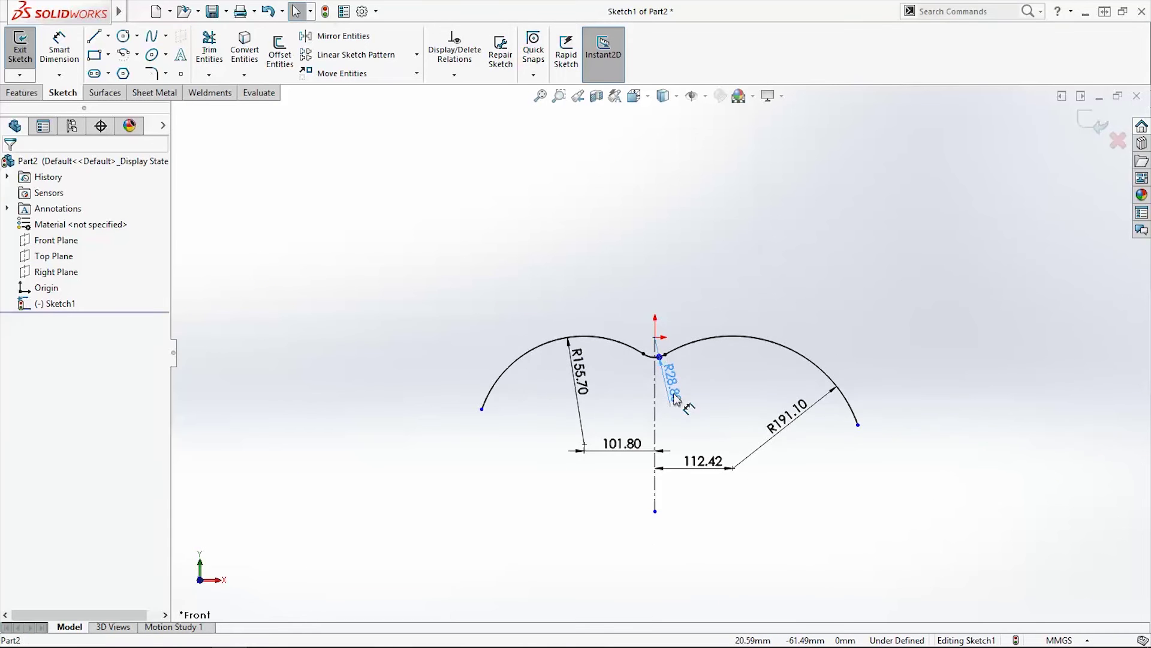
scroll(779, 456, "down", 2)
scroll(719, 532, "down", 1)
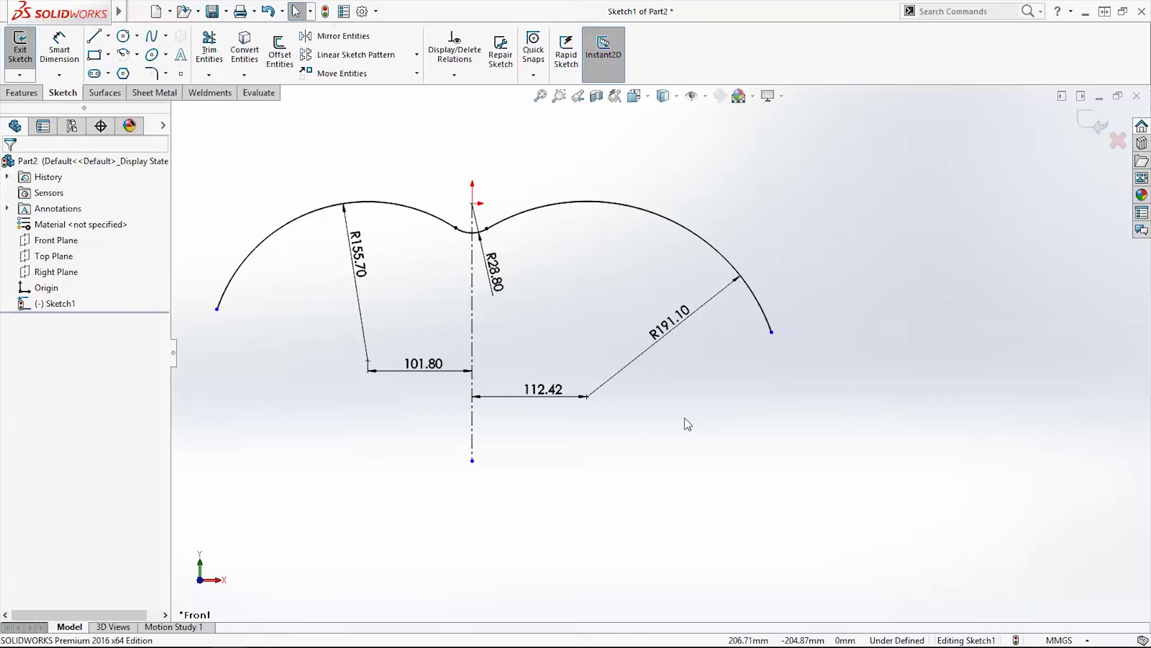
scroll(790, 520, "up", 1)
scroll(802, 496, "down", 1)
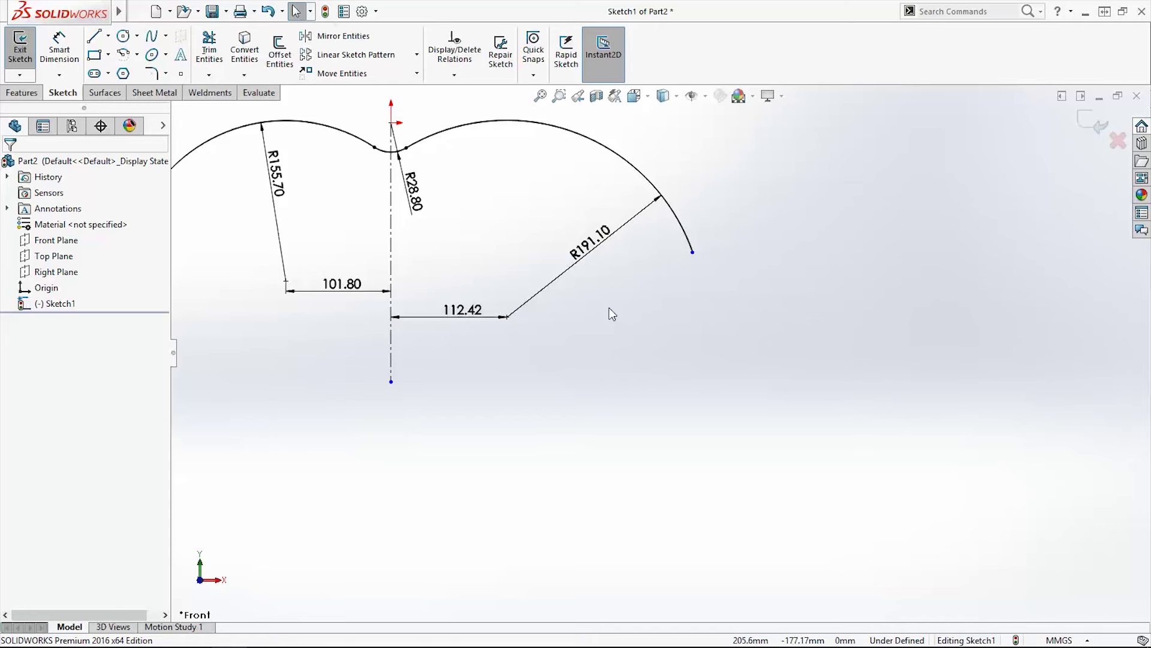
Draw the leaf arc on the right and drag its endpoints into position
left_click(123, 54)
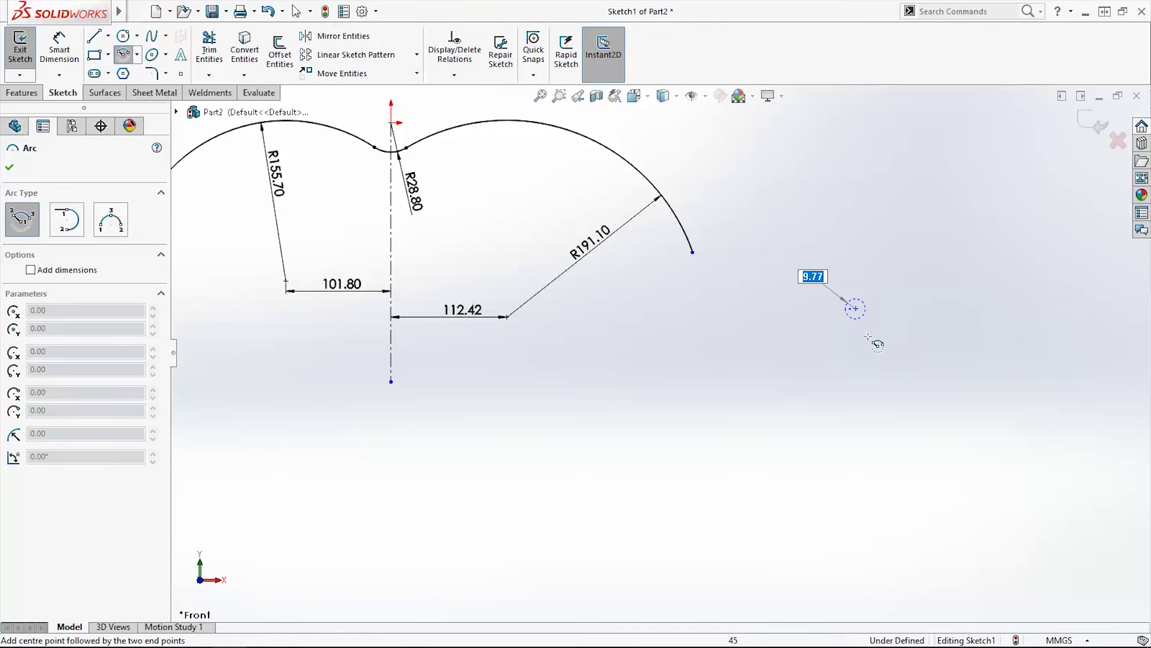
key("Escape")
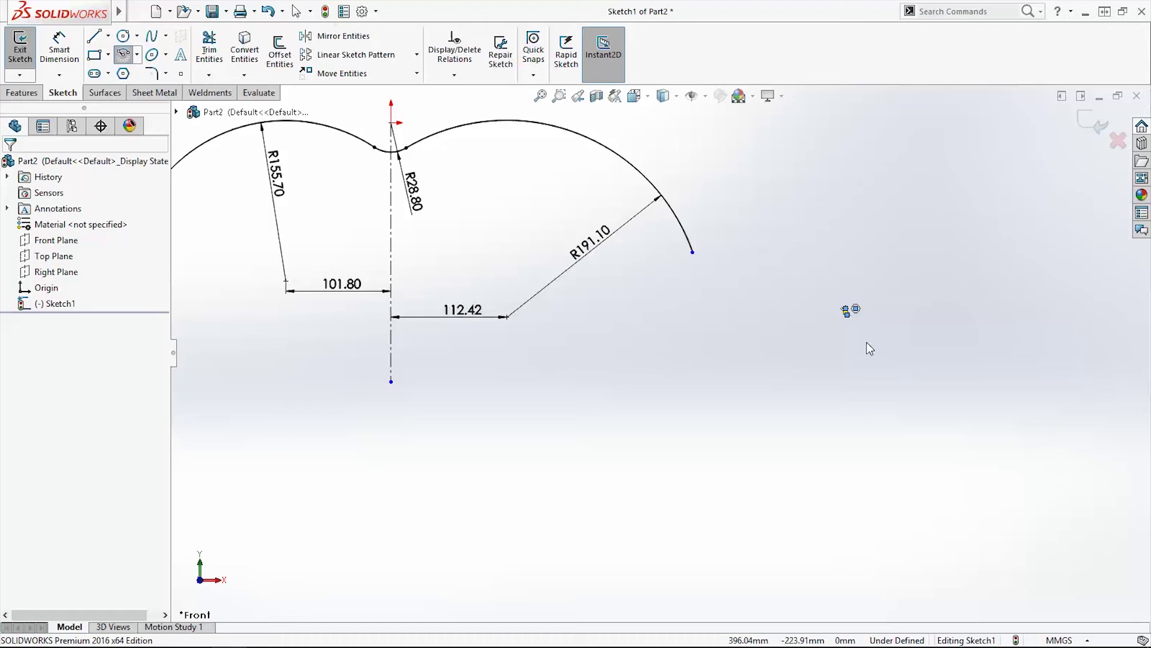
left_click_drag(670, 394, 727, 450)
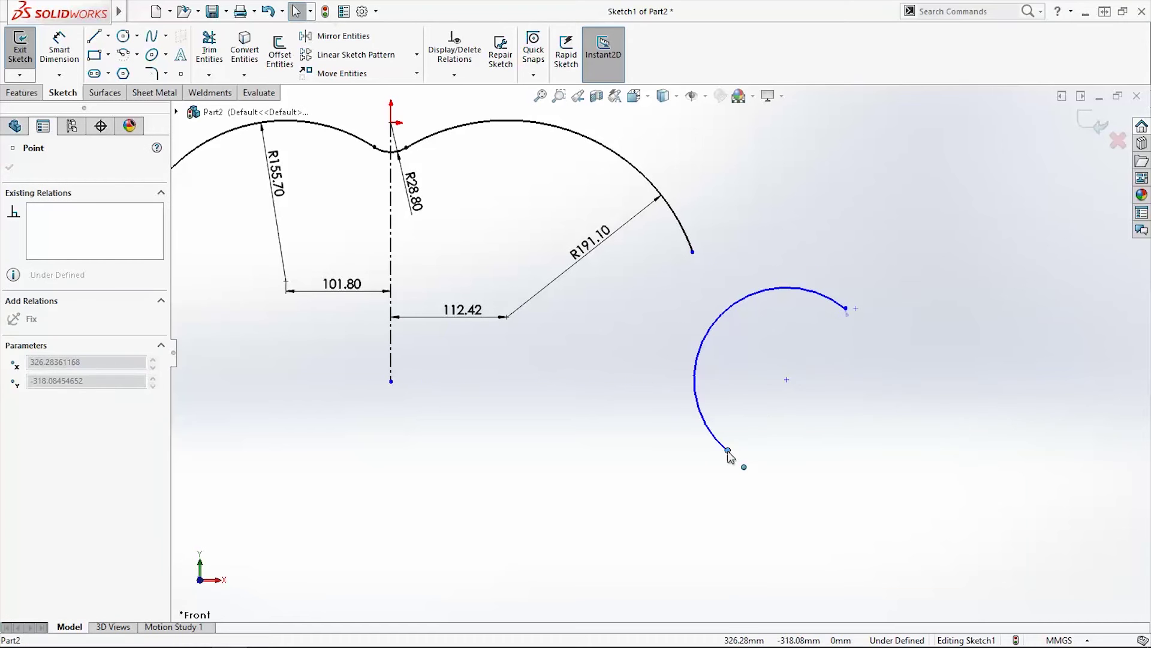
left_click_drag(846, 308, 710, 270)
Dimension the leaf arc's centre 183.10 below the origin and its radius to 140.10
left_click(60, 50)
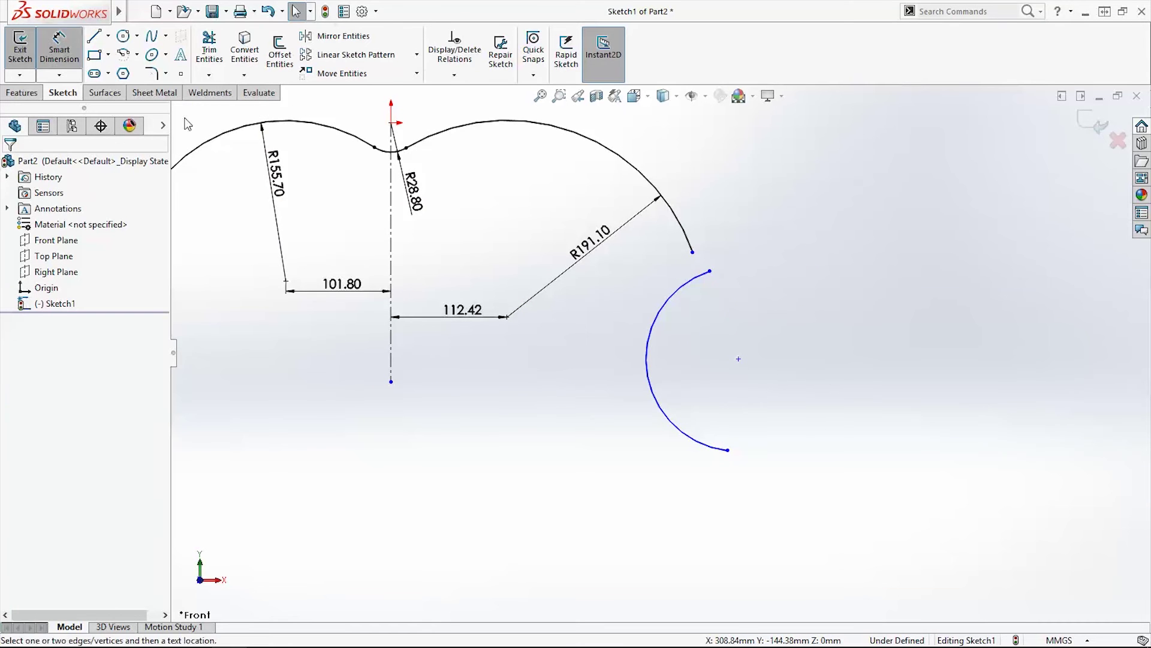
left_click(739, 359)
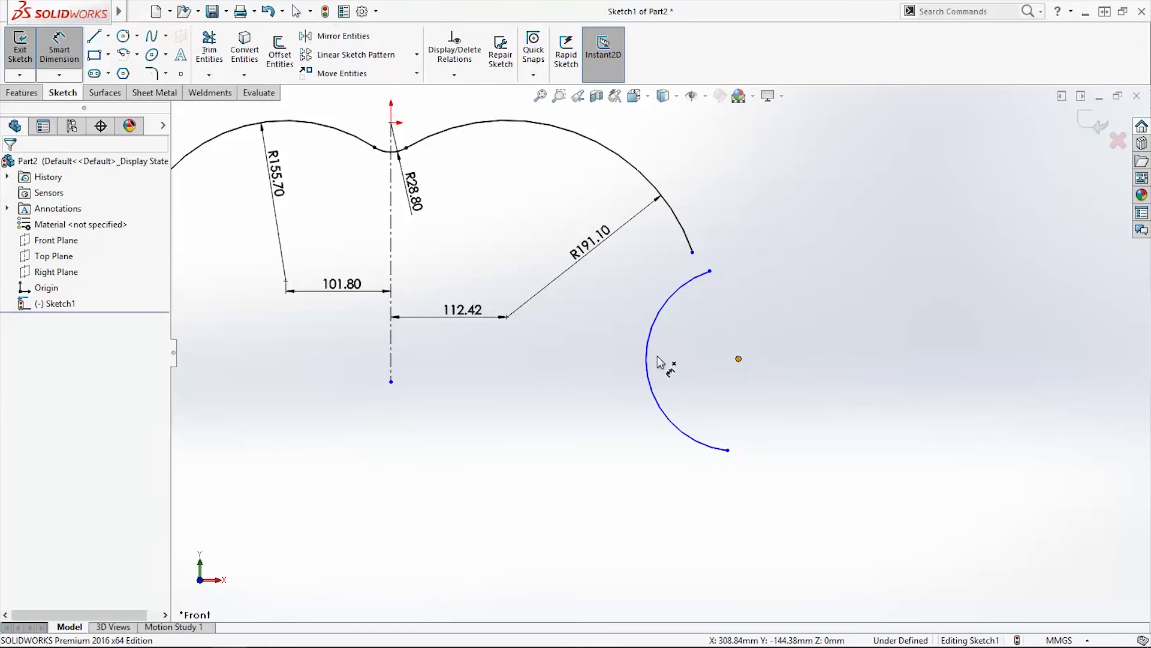
left_click(392, 123)
left_click(909, 252)
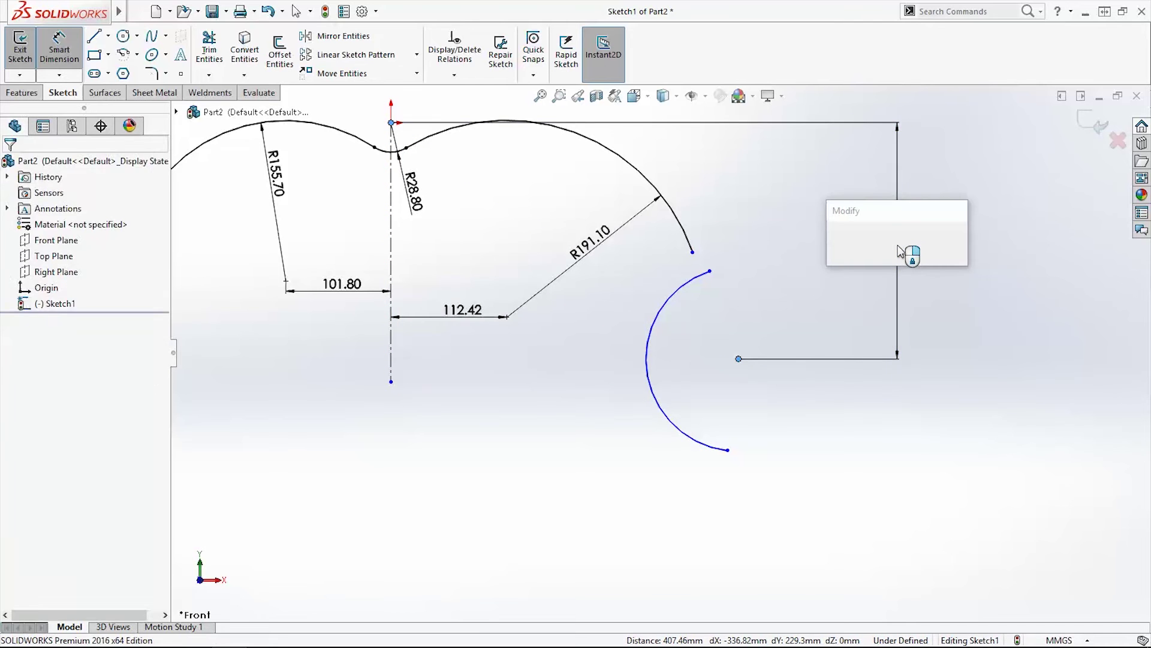
type("183.")
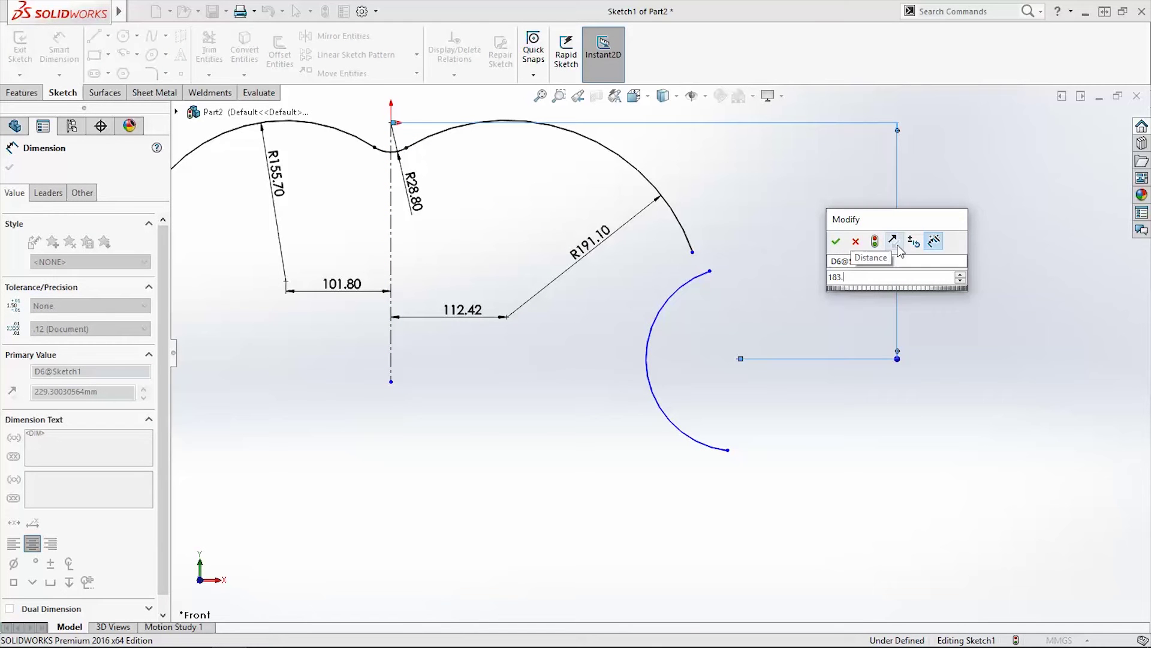
type("1")
key("Return")
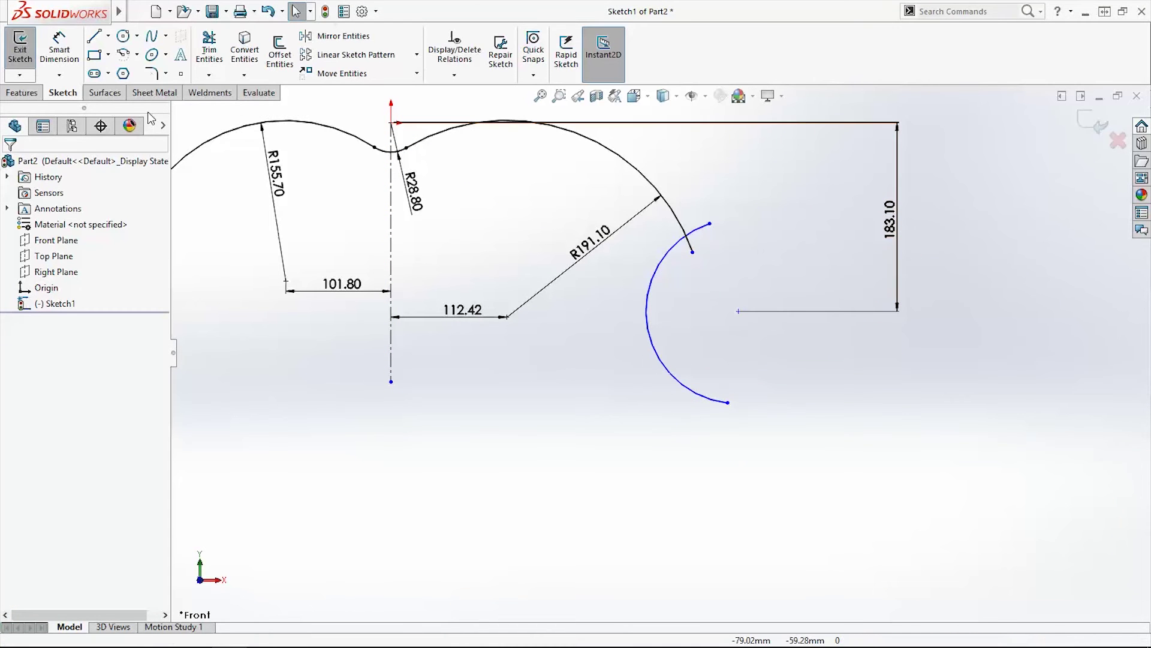
left_click(59, 45)
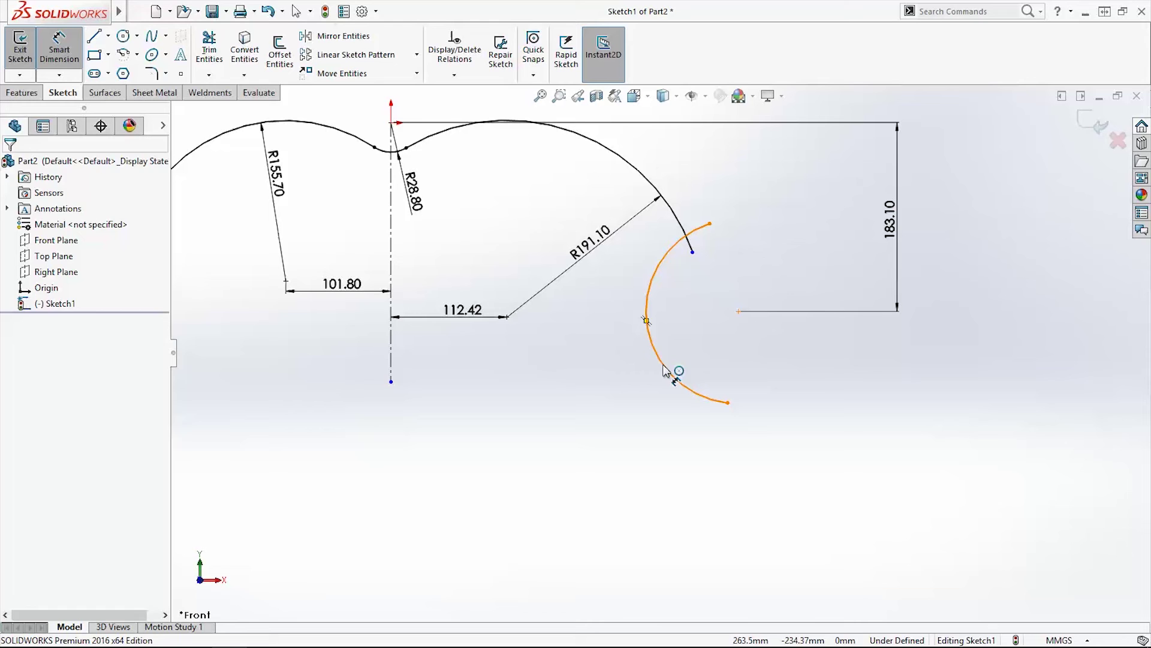
left_click(676, 382)
left_click(719, 353)
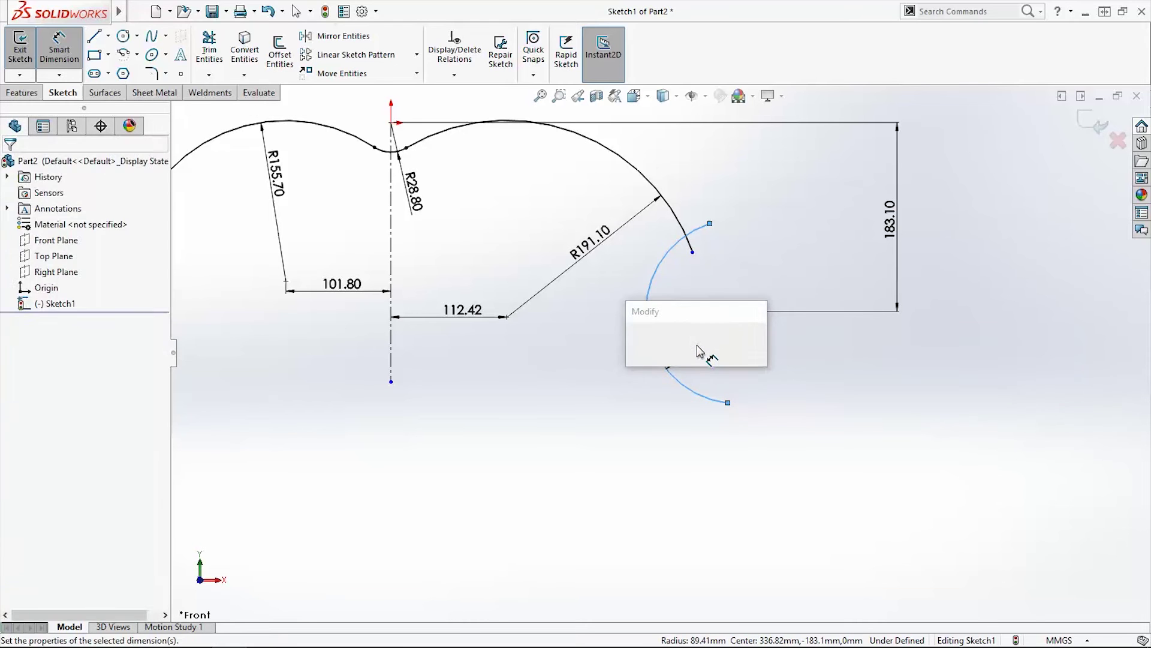
type("140.1")
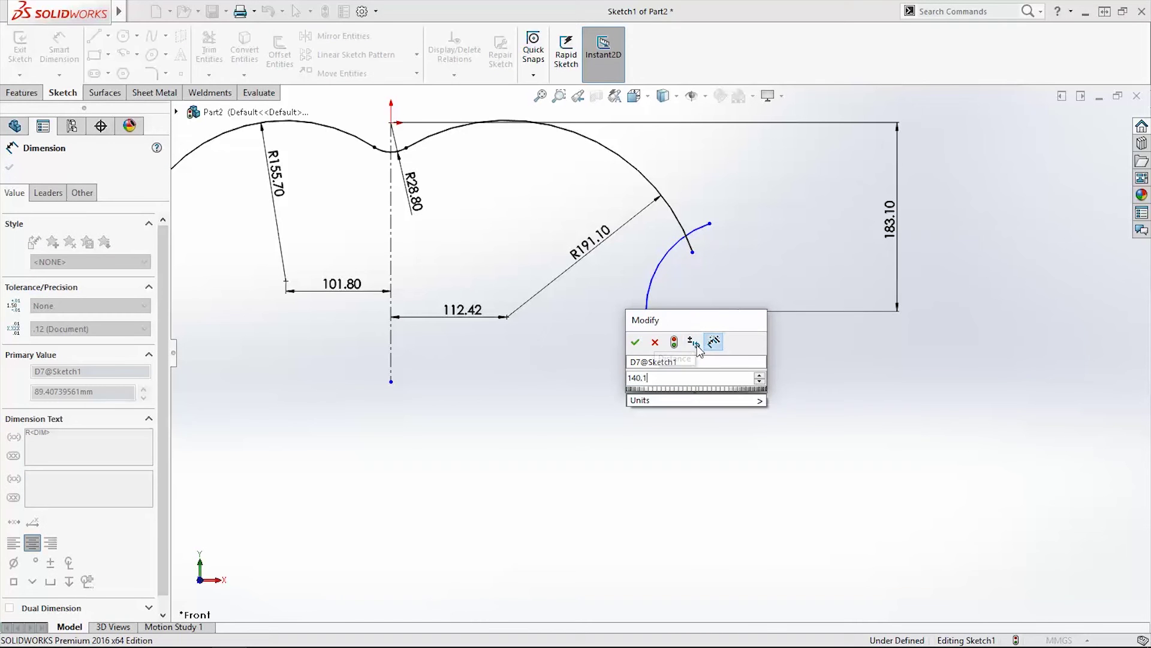
key("Return")
key("Escape")
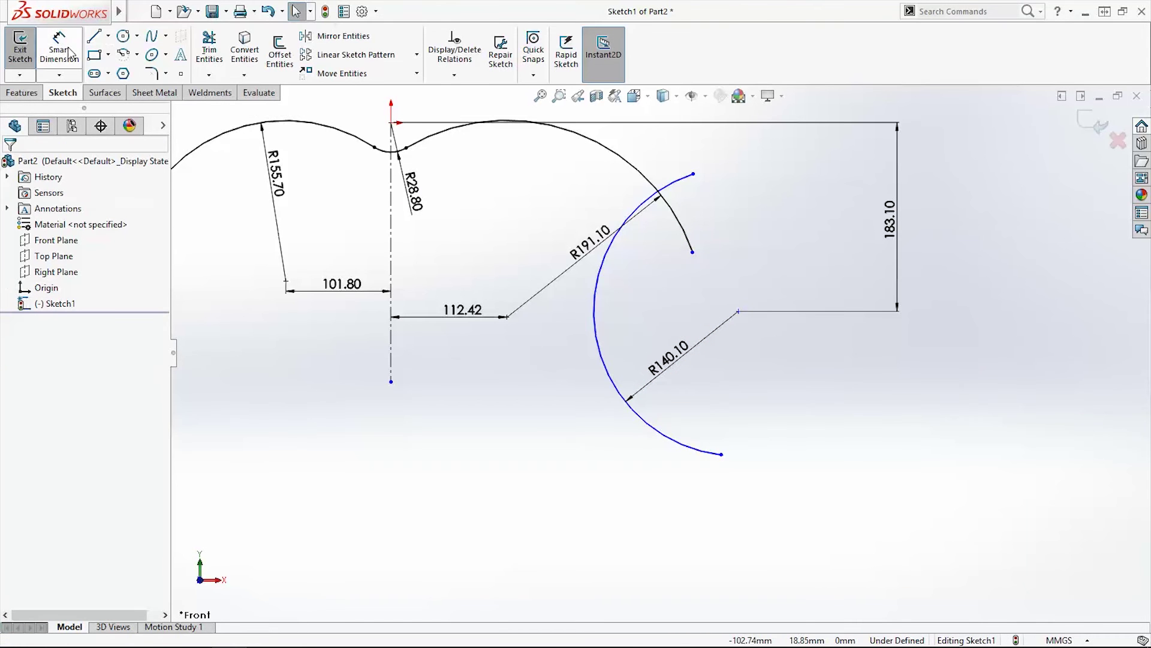
Dimension the R140.10 arc's centre 315.80 horizontally from the centreline
left_click(71, 54)
left_click(739, 312)
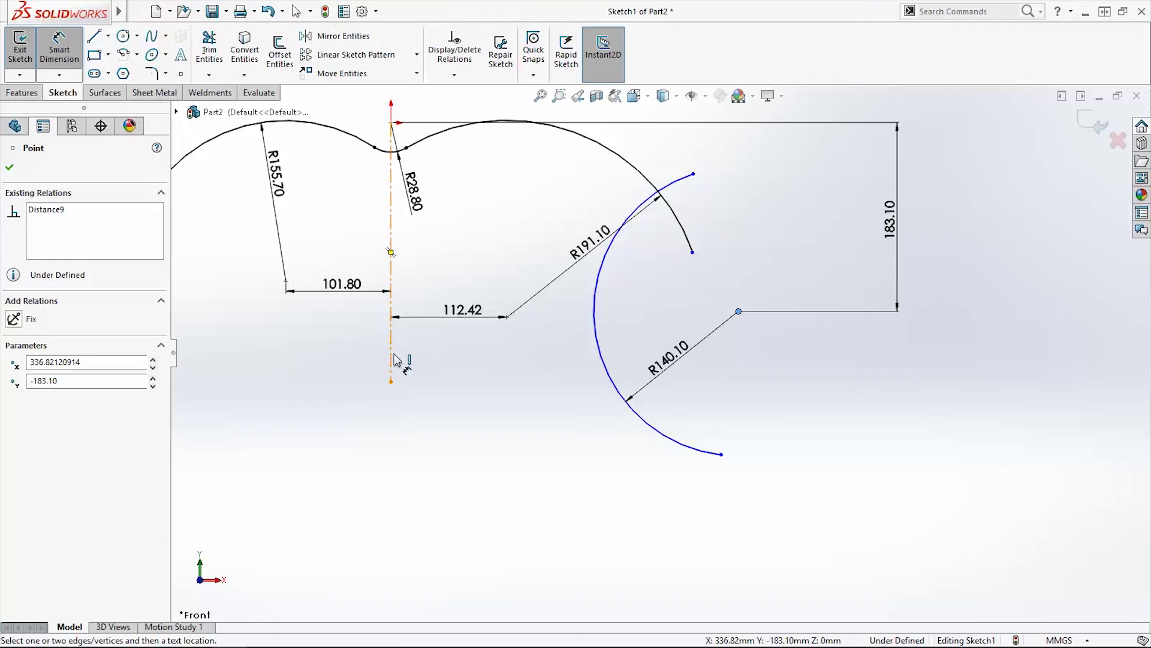
left_click(392, 360)
left_click(617, 484)
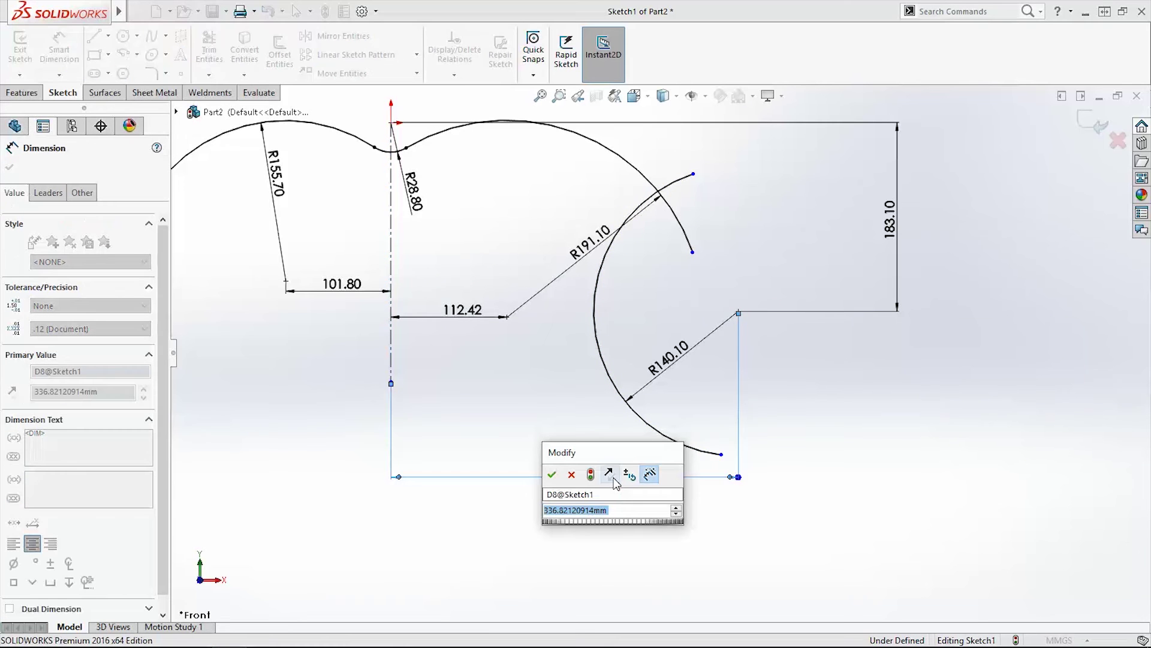
type("315")
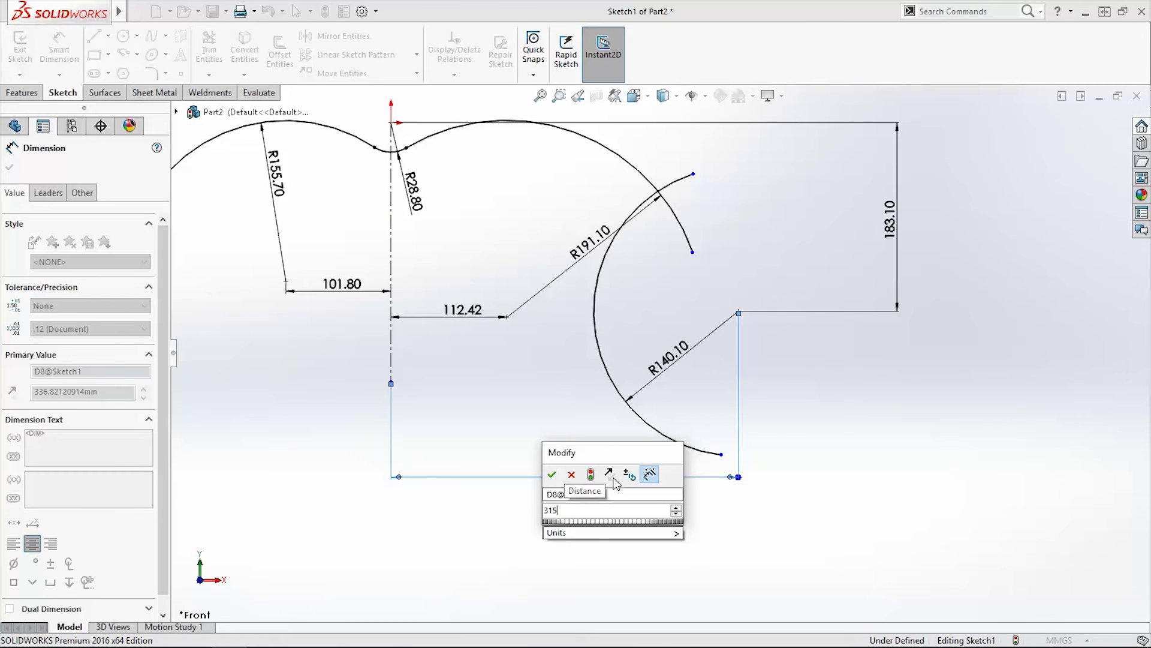
type(".8")
key("Return")
key("Escape")
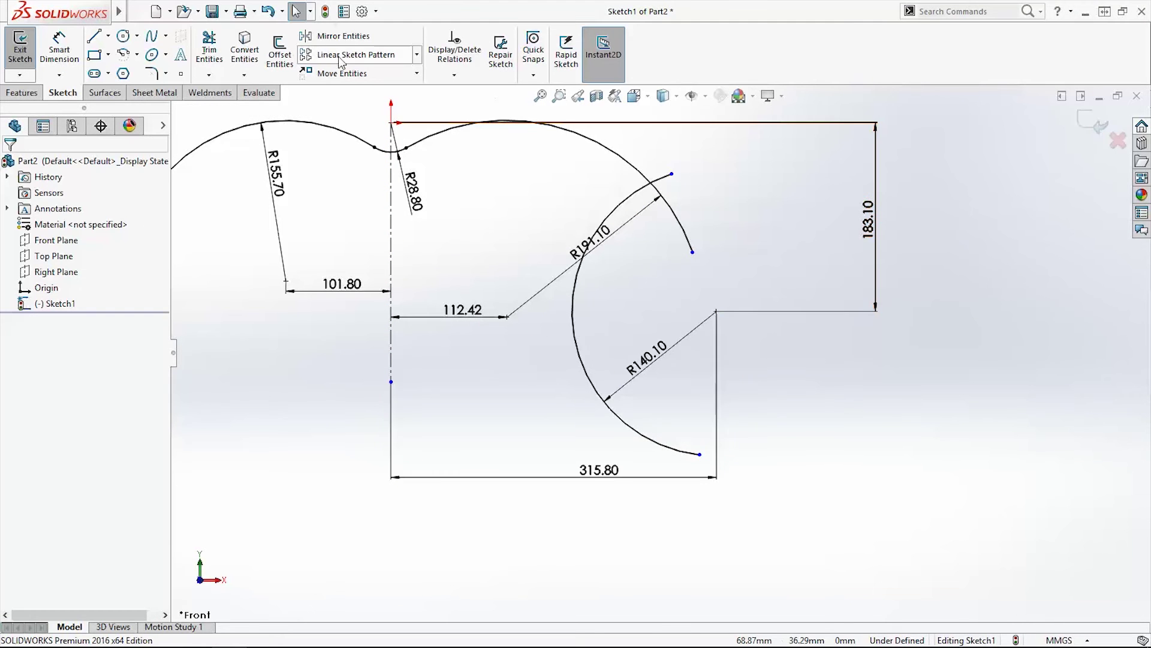
Trim the overhanging arc ends and dimension the R140.10 arc's endpoints 258 apart vertically
left_click(209, 50)
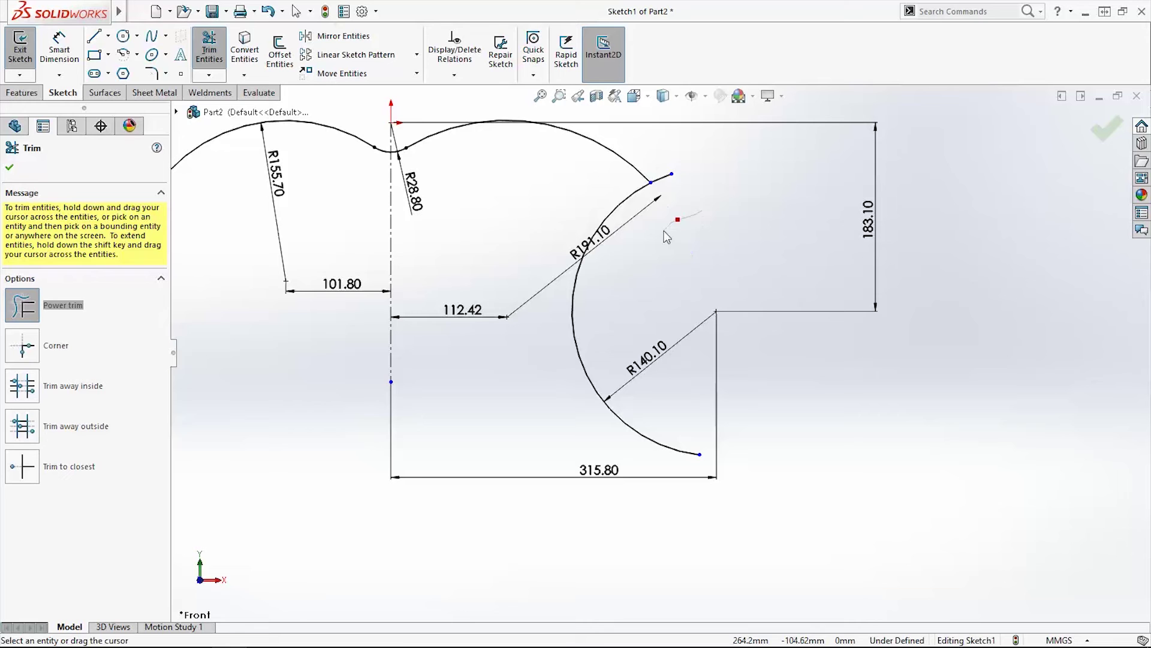
key("Escape")
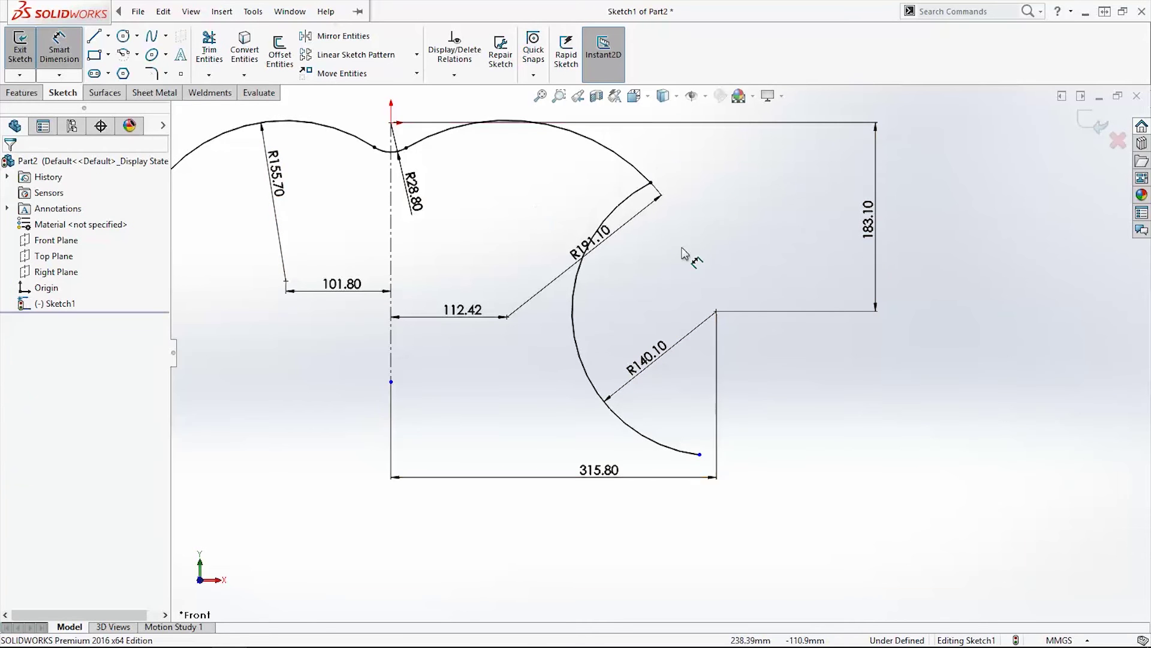
left_click(652, 185)
left_click(700, 454)
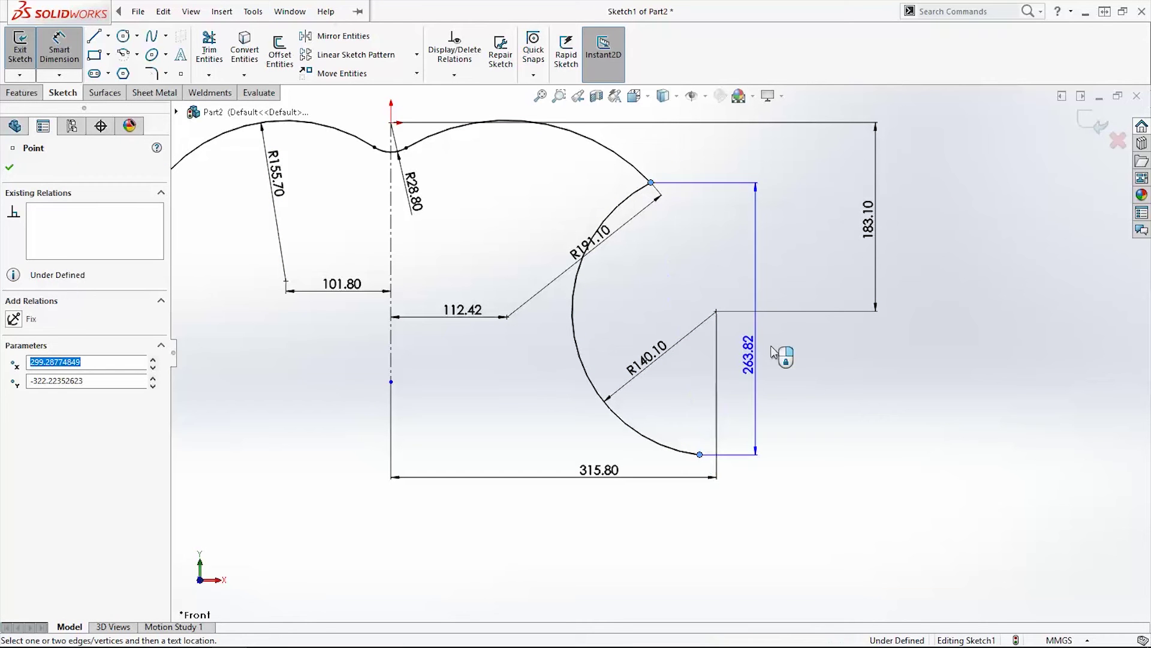
left_click(826, 335)
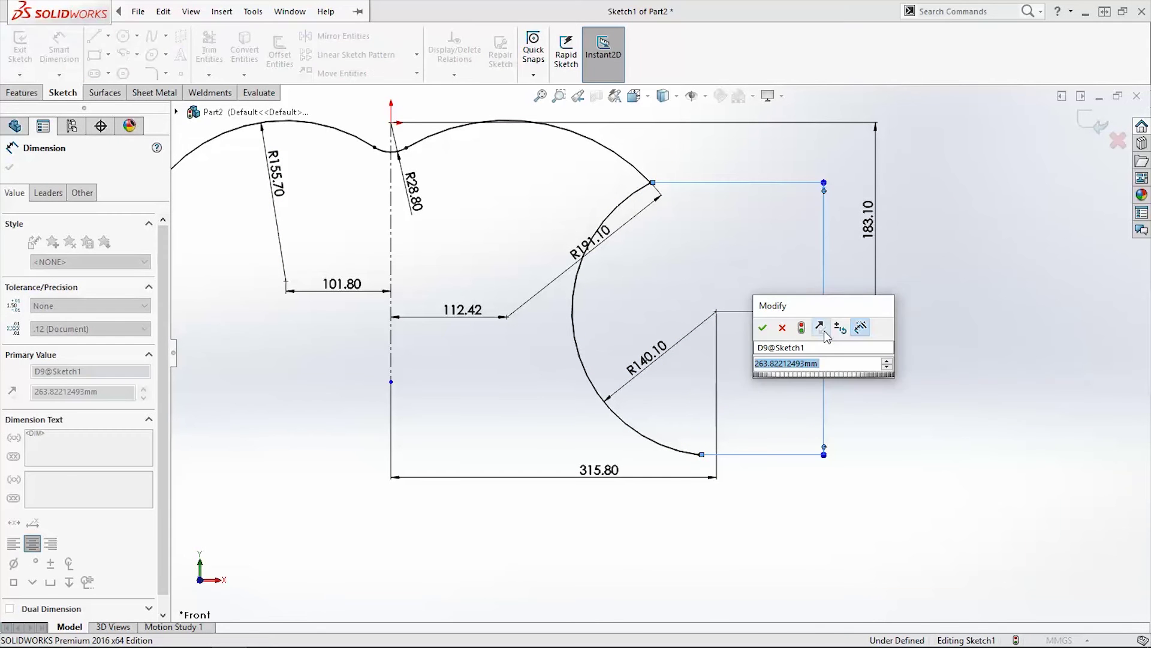
type("258")
key("Return")
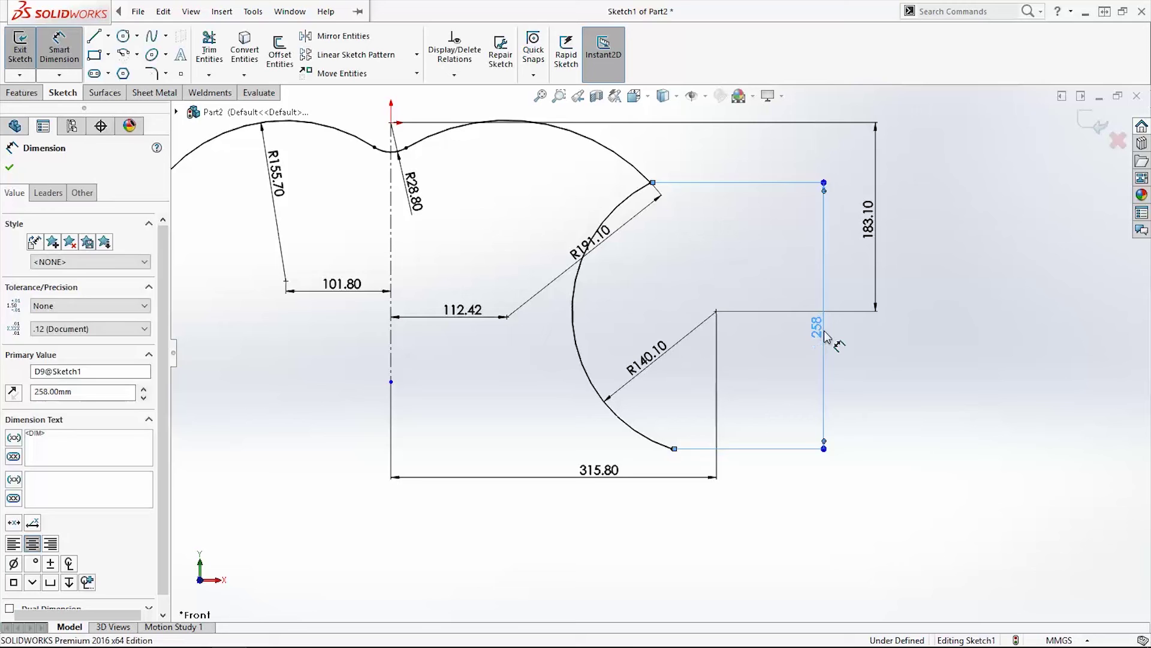
key("Escape")
scroll(722, 446, "up", 2)
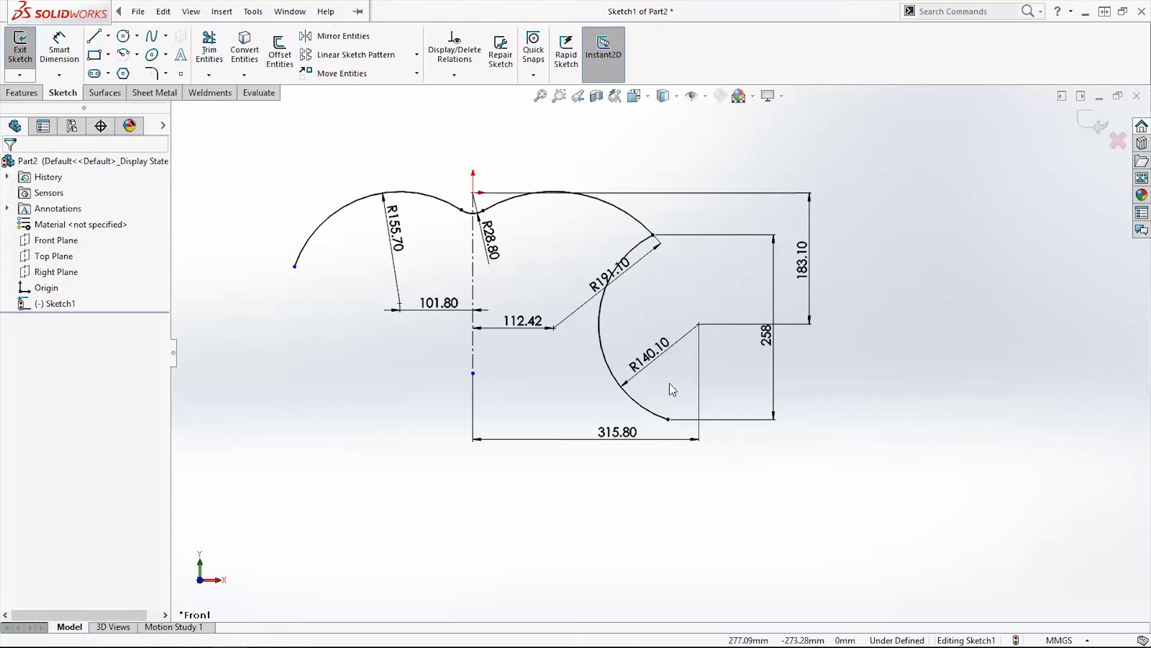
Drag the R191.10 and 315.80 dimension labels clear of the geometry
mouse_move(625, 275)
left_mouse_down()
mouse_move(642, 304)
mouse_move(581, 268)
left_mouse_up()
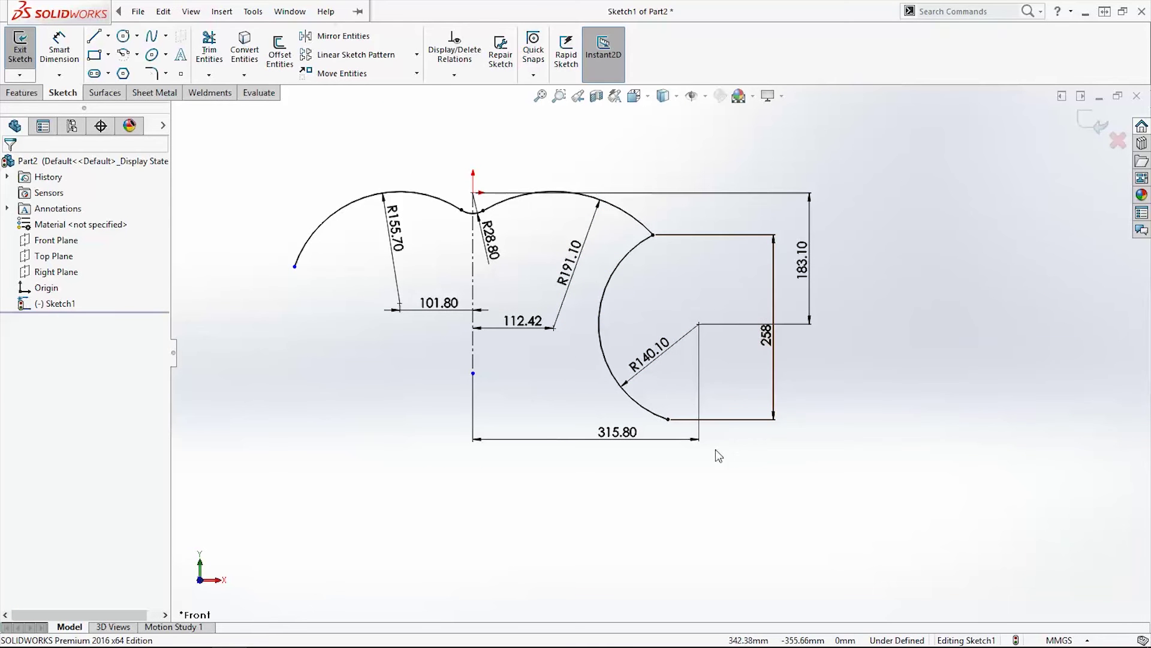
left_click_drag(634, 434, 641, 317)
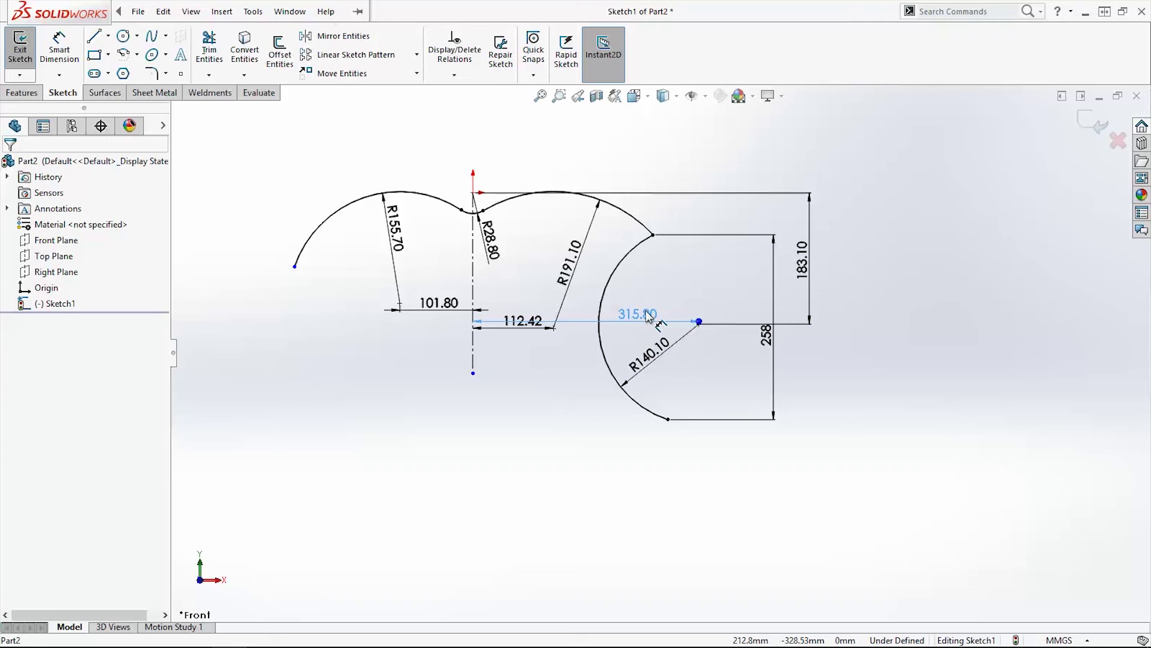
scroll(632, 494, "up", 3)
scroll(622, 498, "down", 2)
scroll(619, 409, "down", 3)
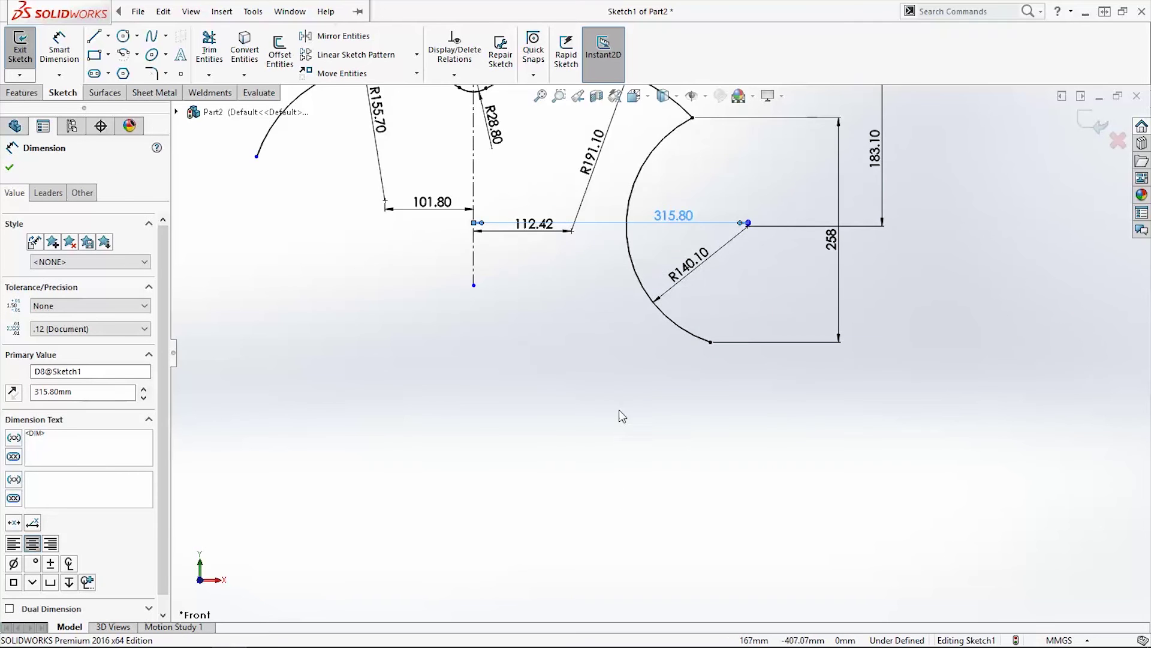
scroll(606, 409, "up", 2)
left_click(605, 410)
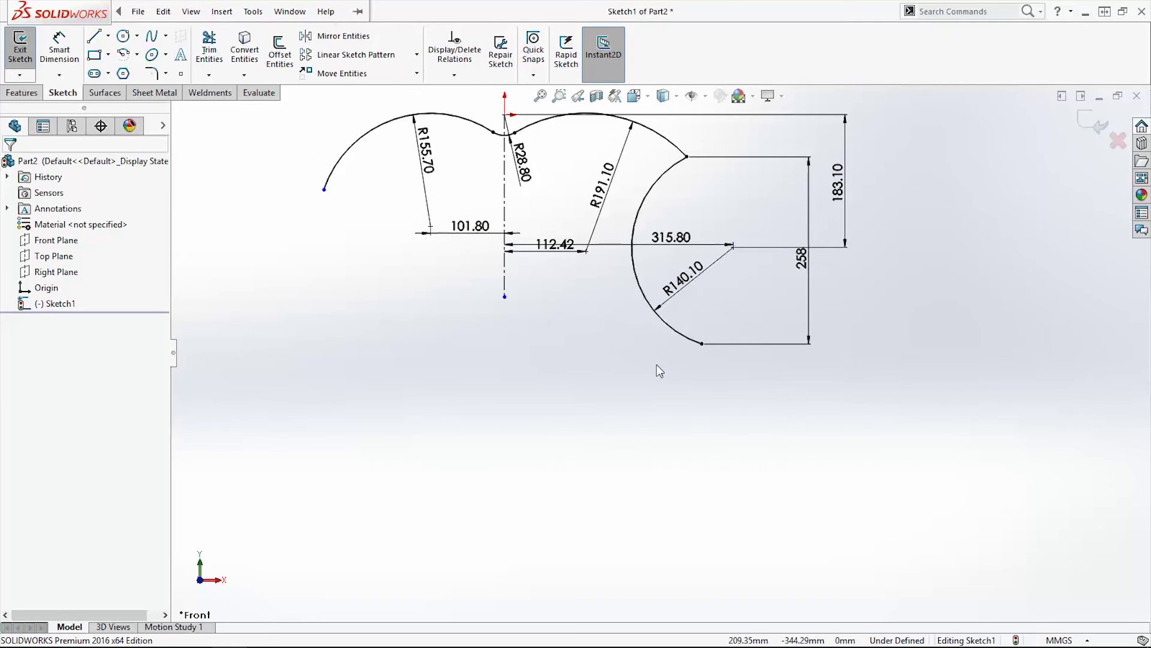
left_click(122, 56)
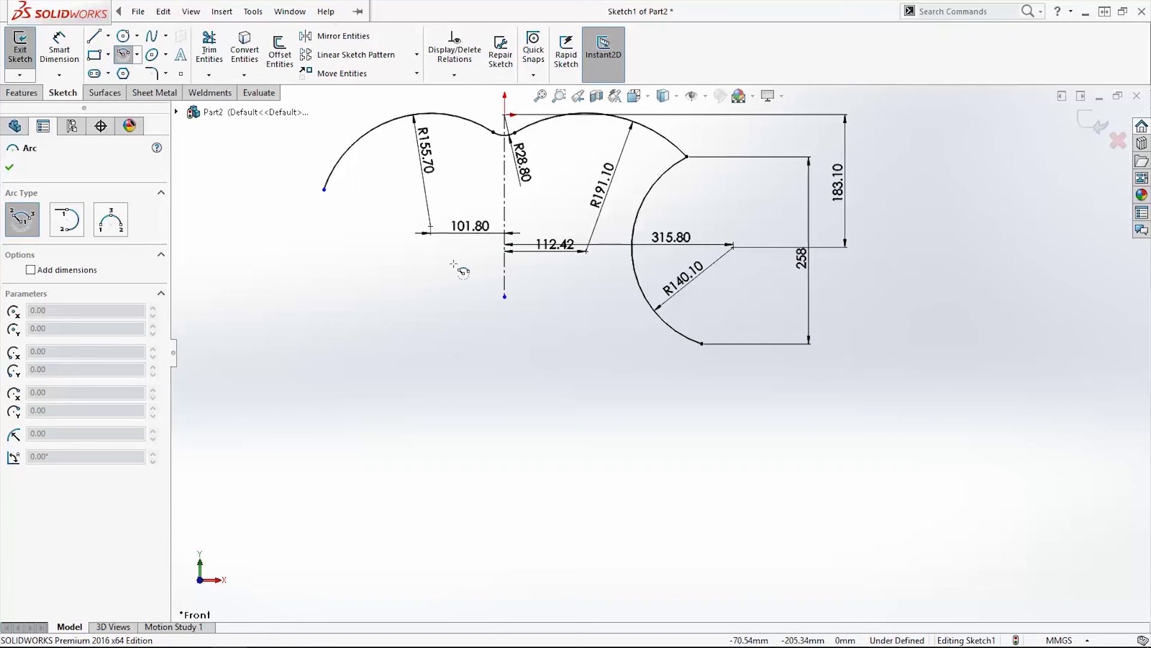
Draw an arc continuing from the R140.10 arc's lower end and dimension it R372.30
left_click(450, 265)
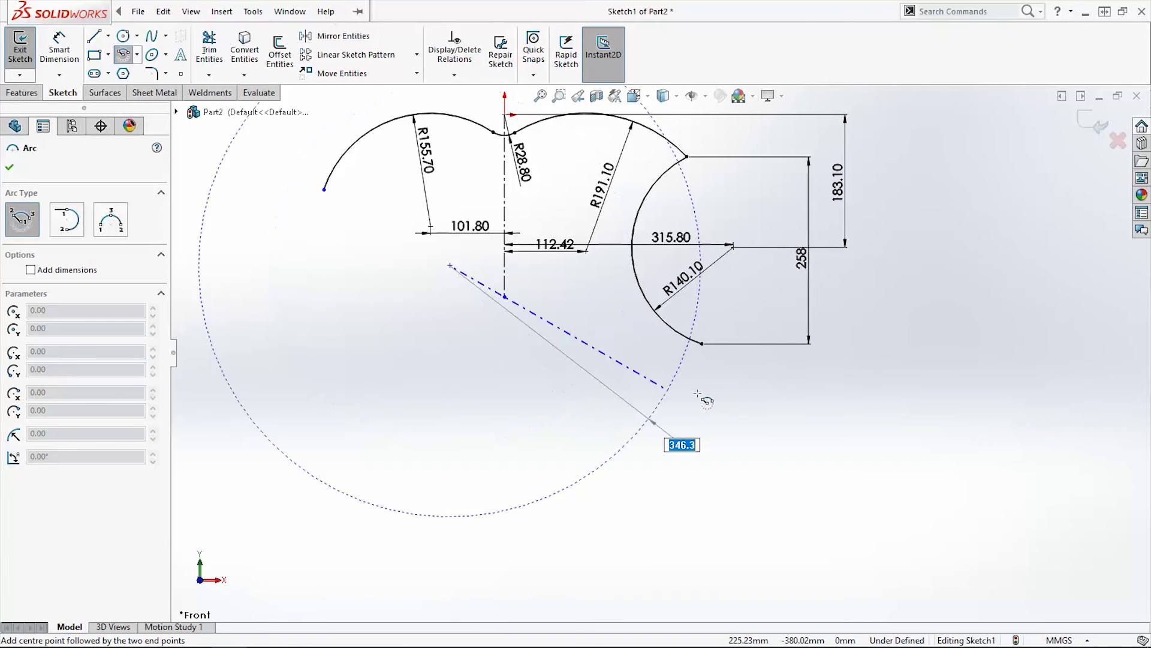
left_click(702, 344)
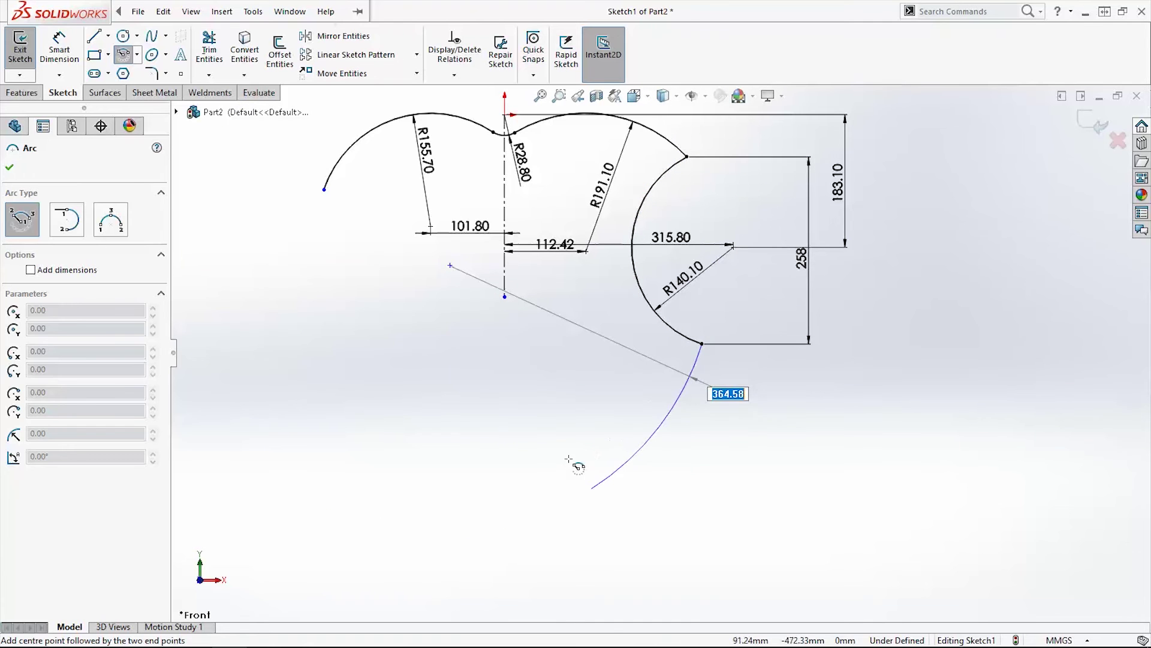
left_click(563, 474)
key("Escape")
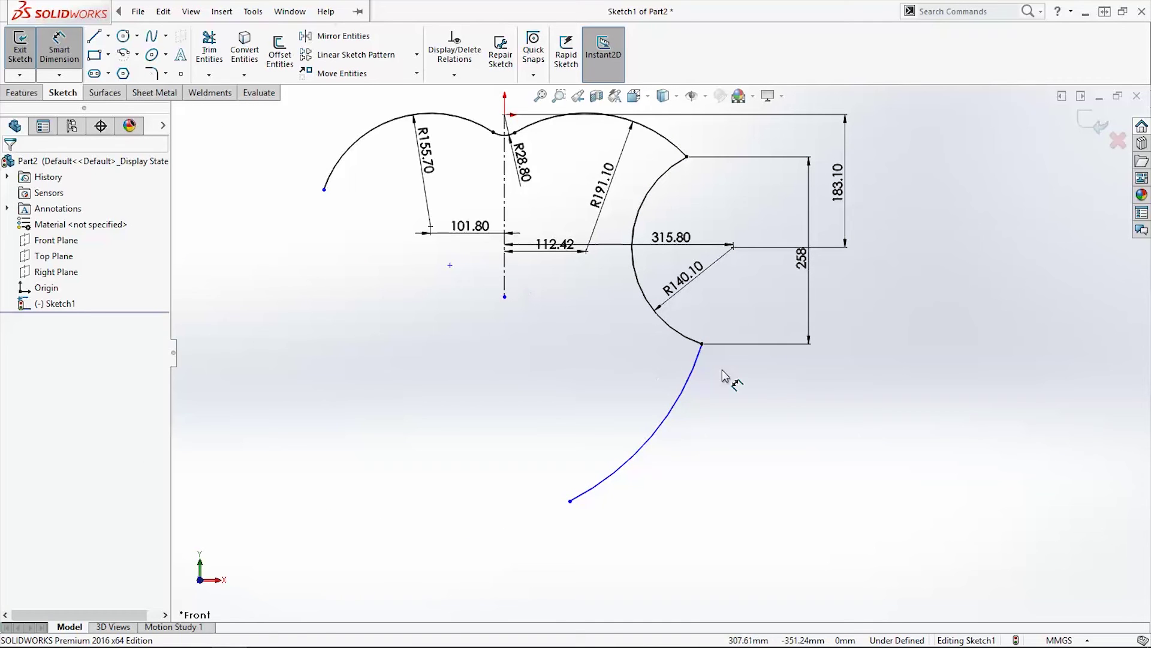
left_click_drag(666, 412, 743, 455)
left_click(743, 455)
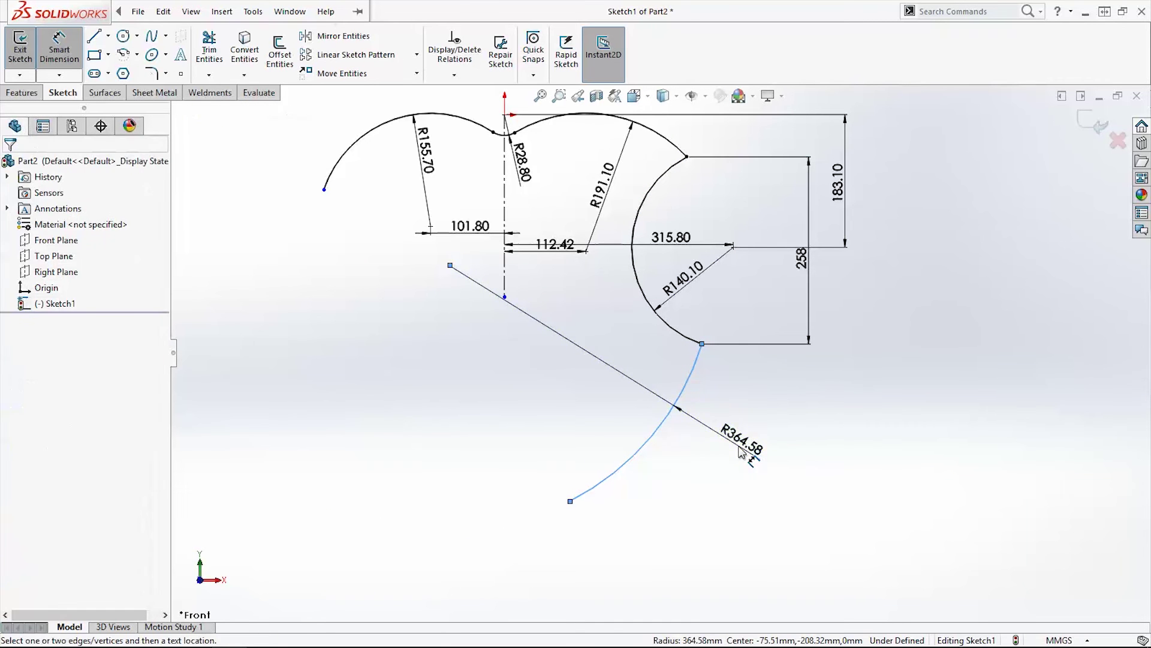
type("372")
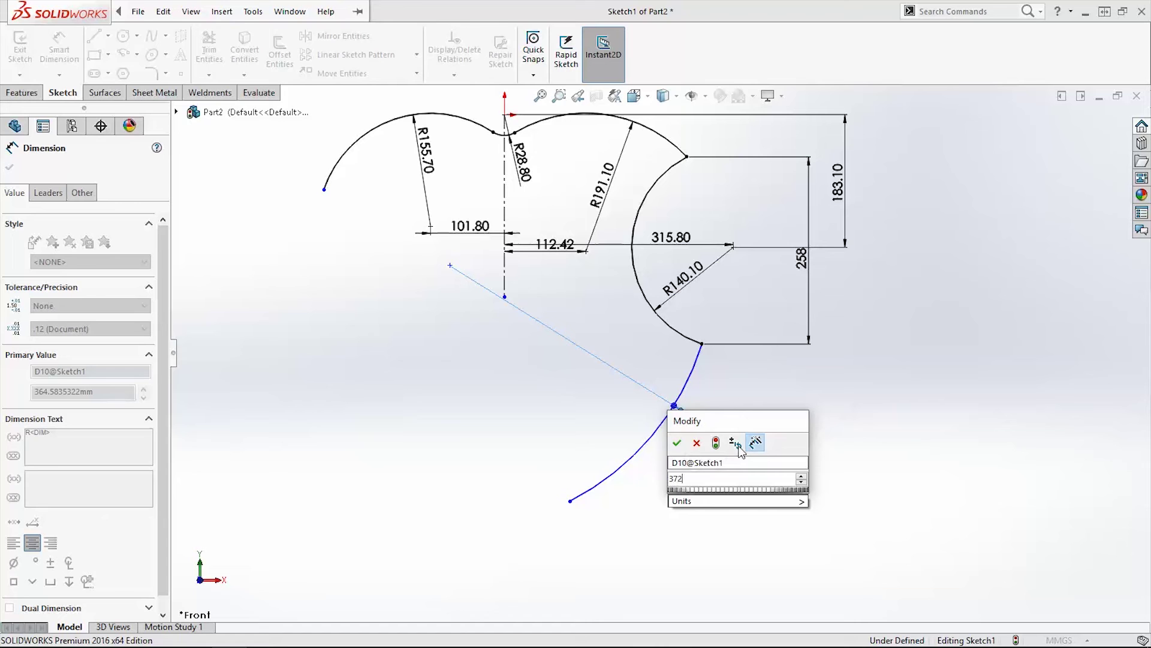
type(".3")
key("Return")
key("Escape")
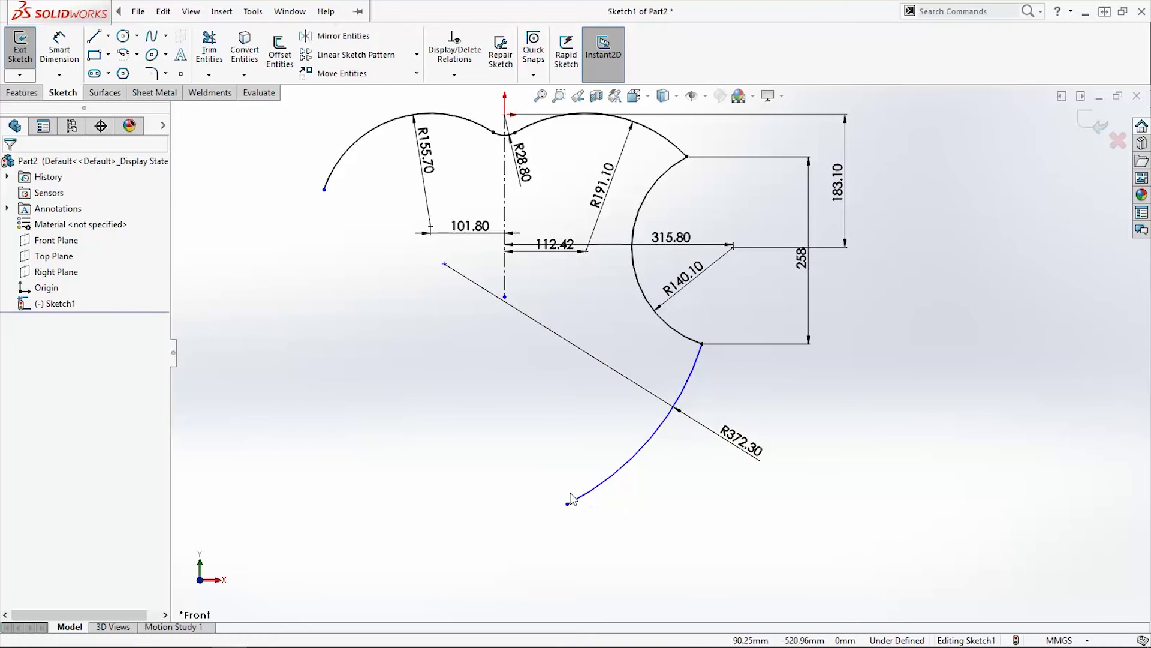
Dimension the new arc's centre 81.30 left of the centreline
left_click(74, 49)
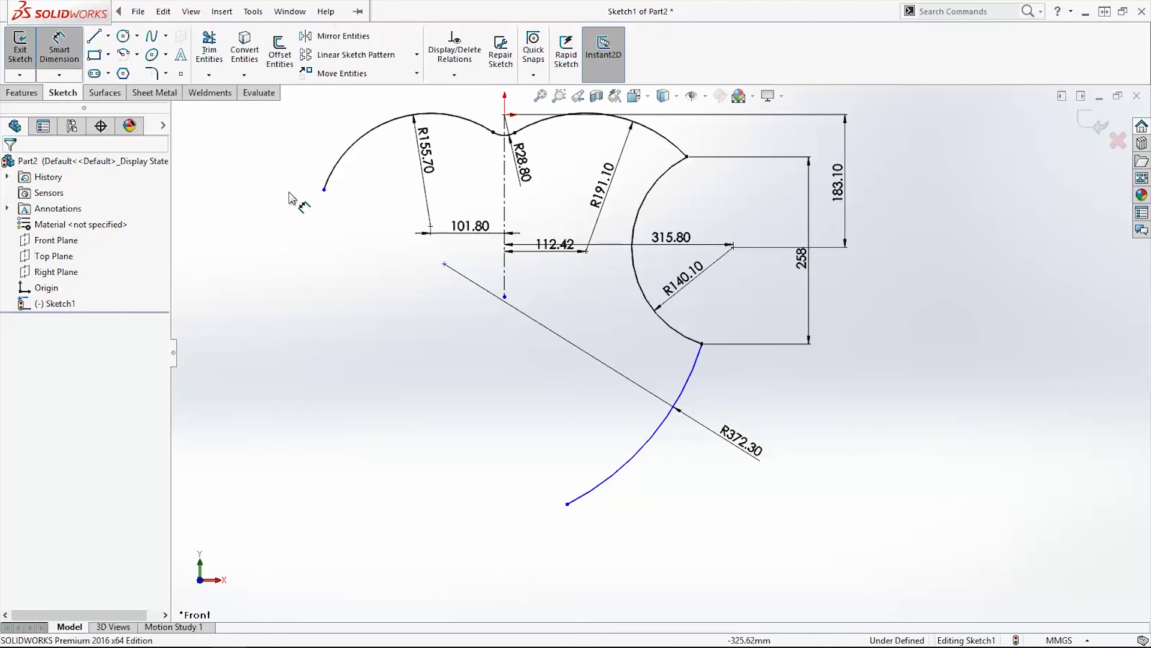
left_click(446, 267)
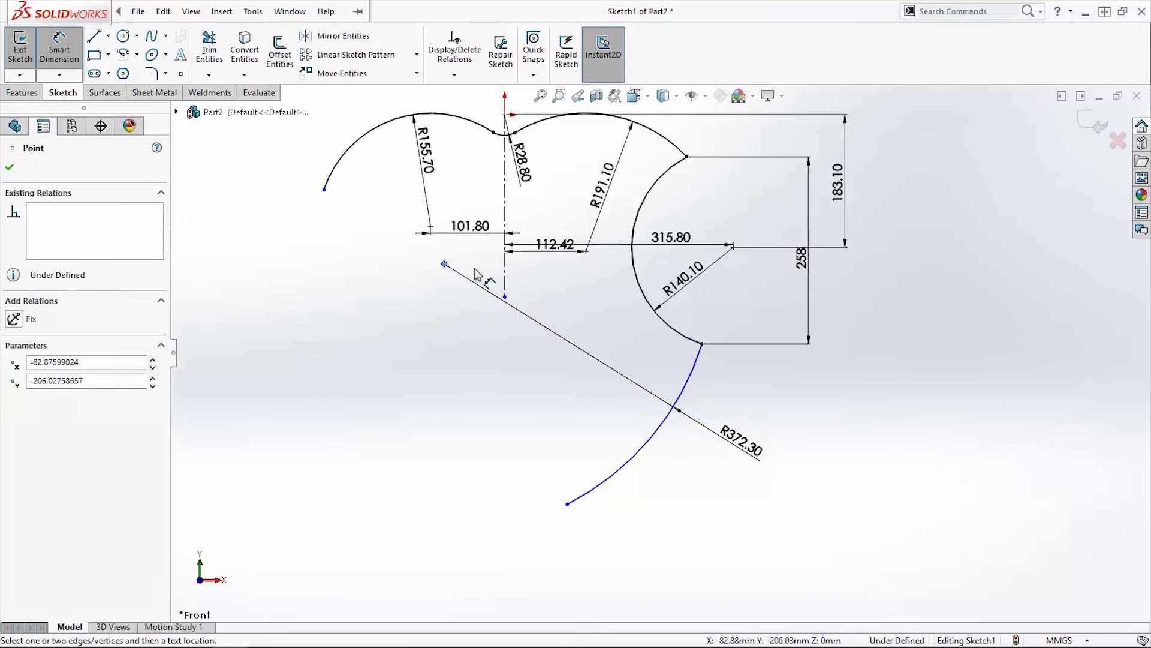
left_click(504, 279)
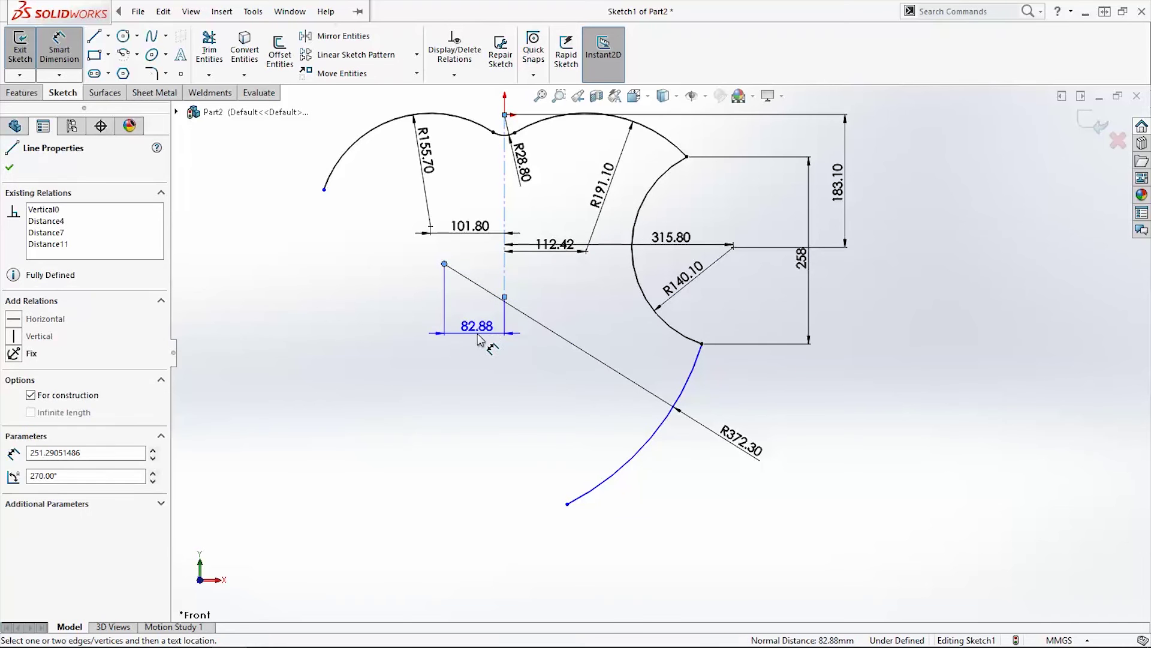
left_click(479, 337)
type("81.")
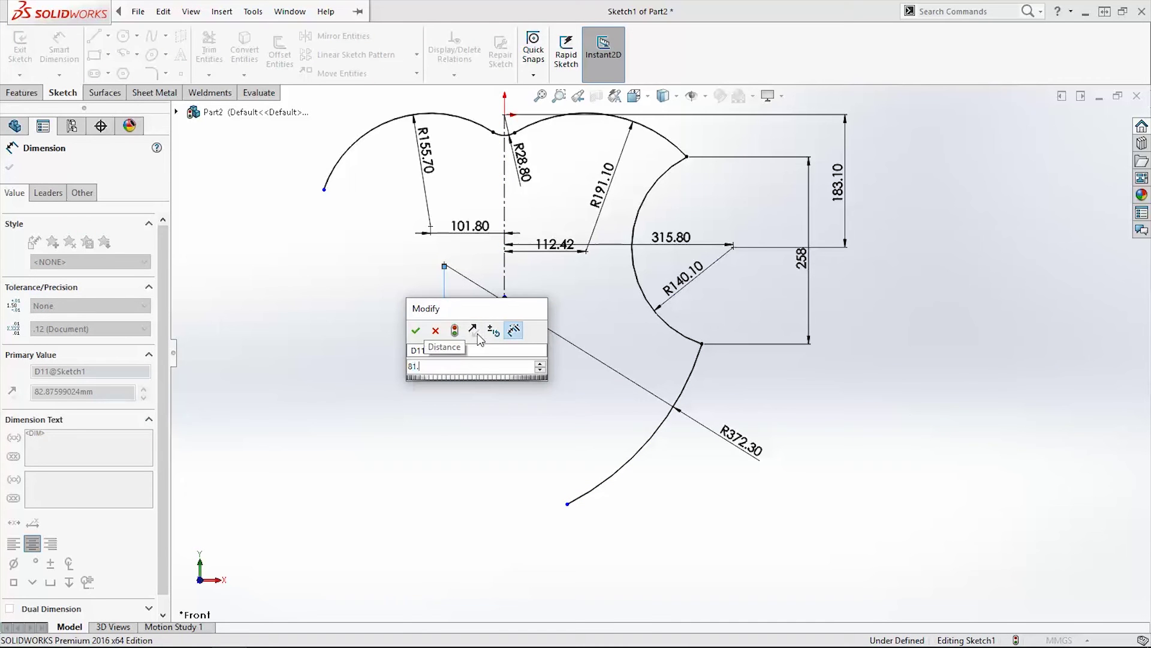
type("3")
key("Return")
key("Escape")
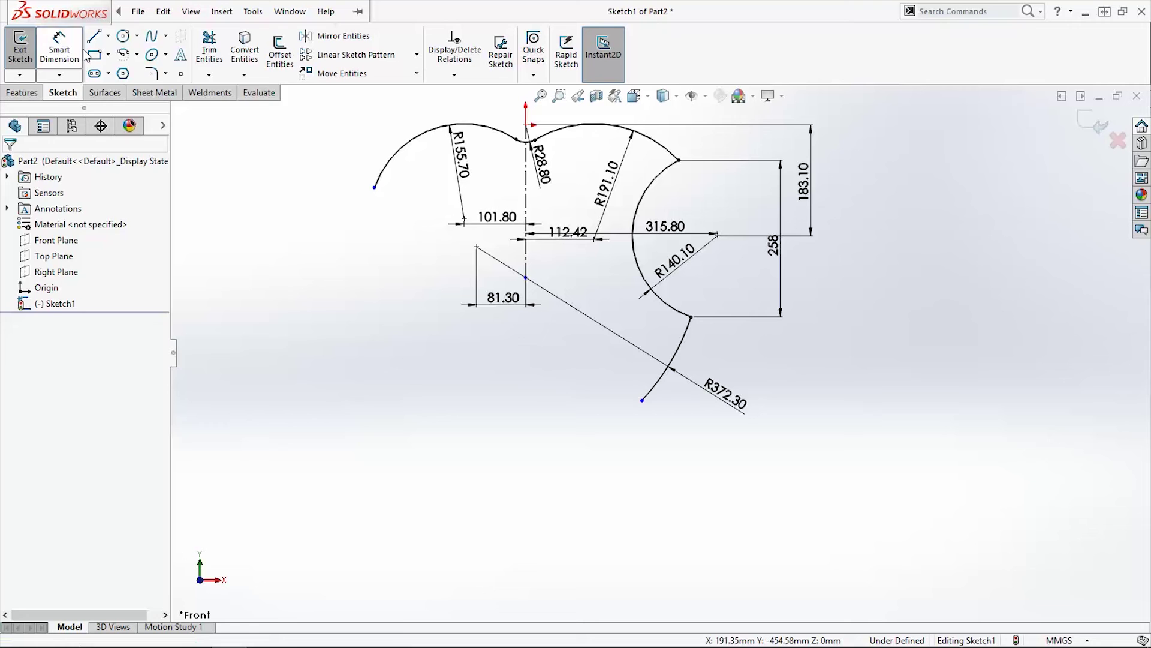
Abandon a circle and draw a small centre-point arc at the bottom of the sketch
left_click(123, 36)
left_click(605, 360)
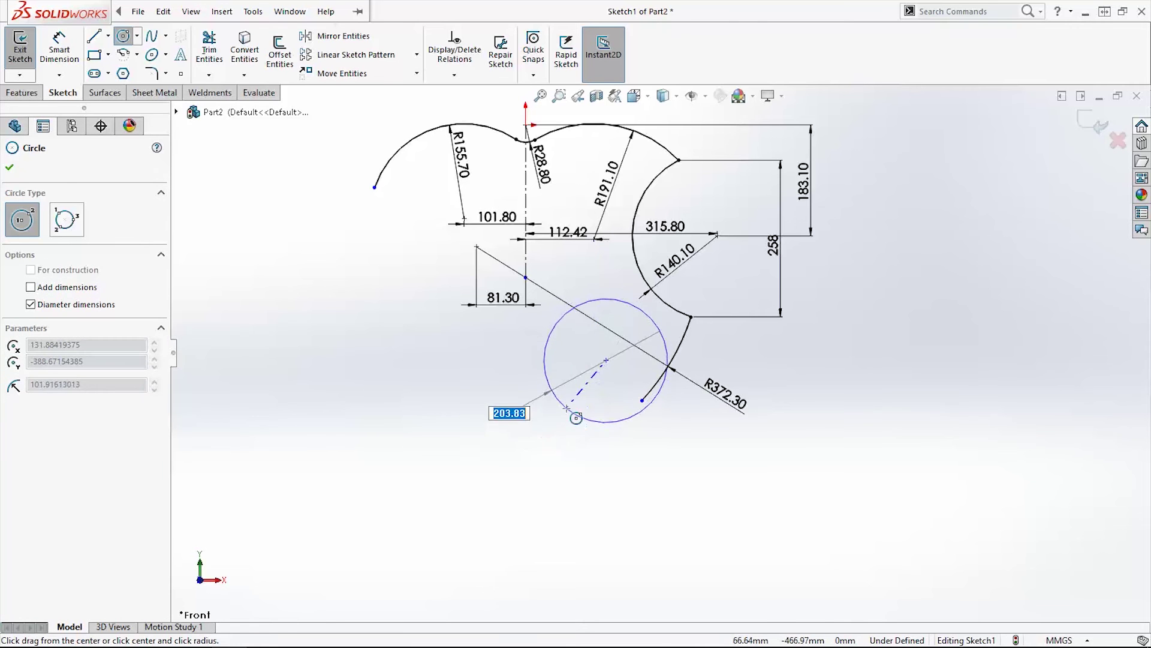
key("Escape")
key("a")
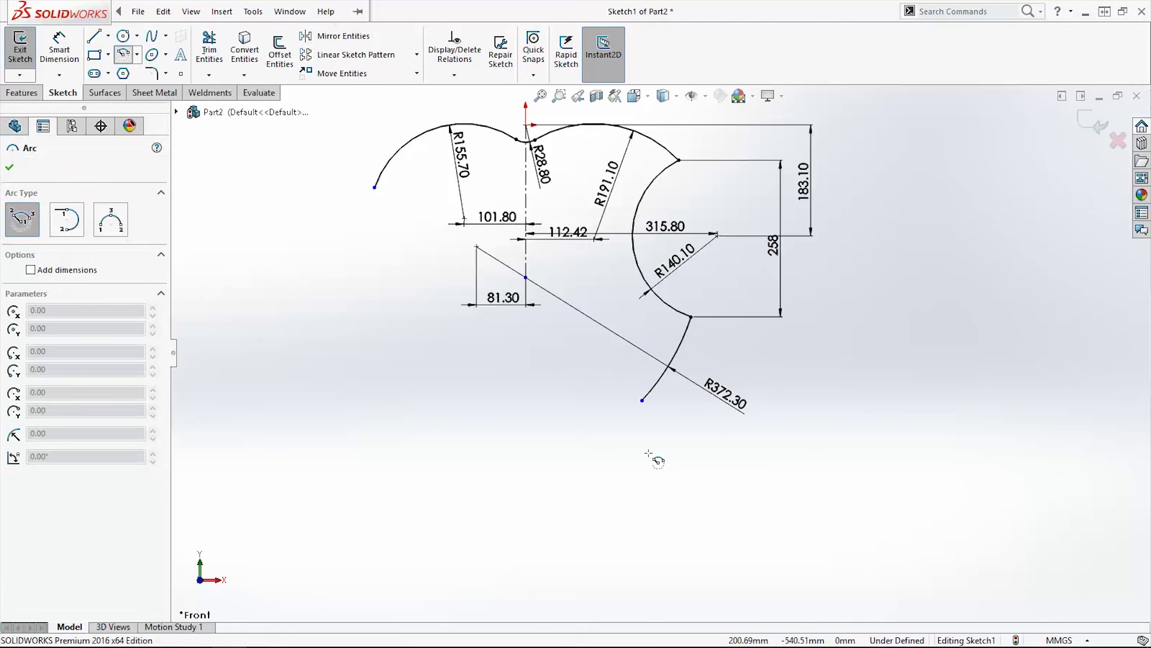
left_click(576, 363)
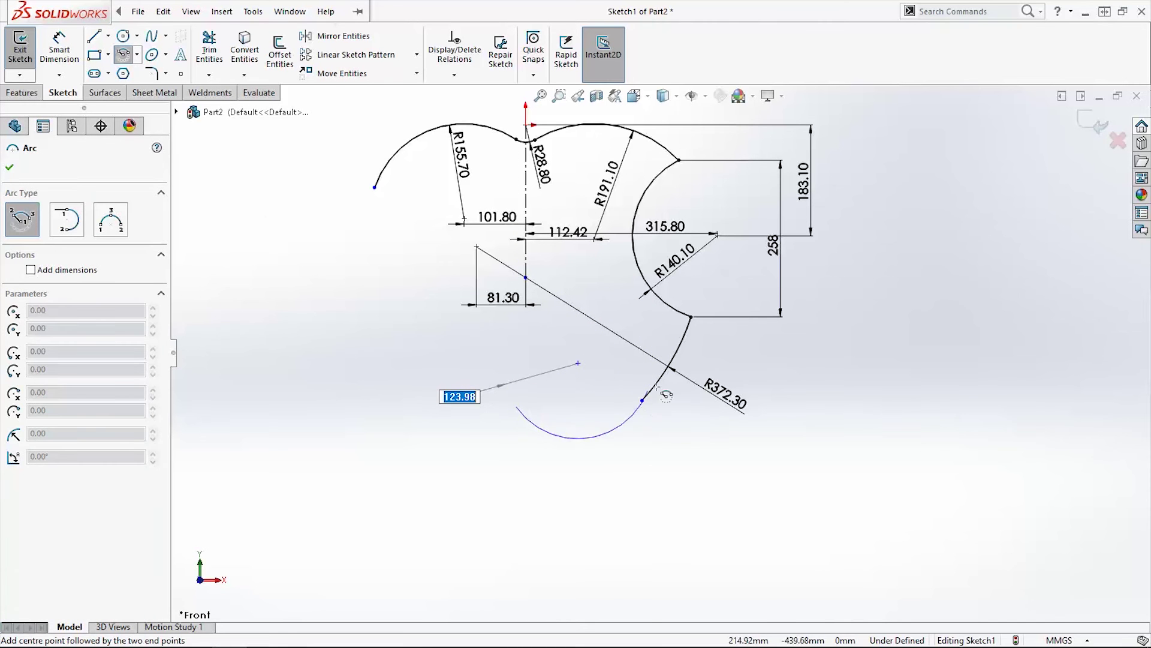
left_click(630, 418)
key("Escape")
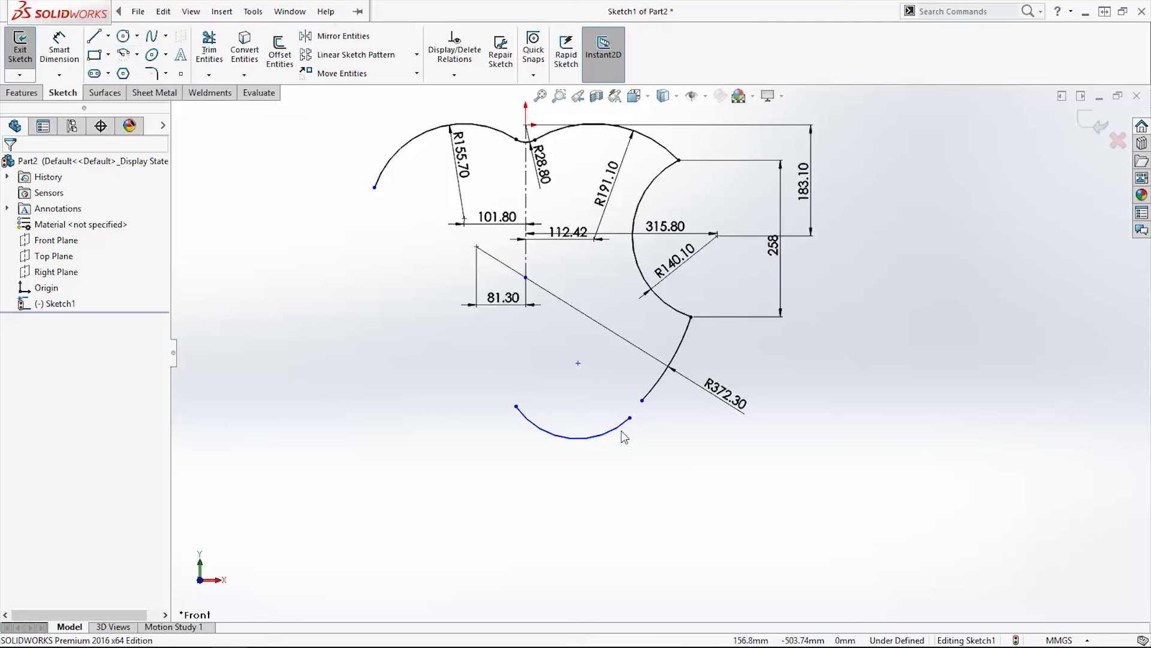
Make the small arc concentric with the lower arc and dimension it R81.30
left_click(619, 435)
left_click(659, 385, "ctrl")
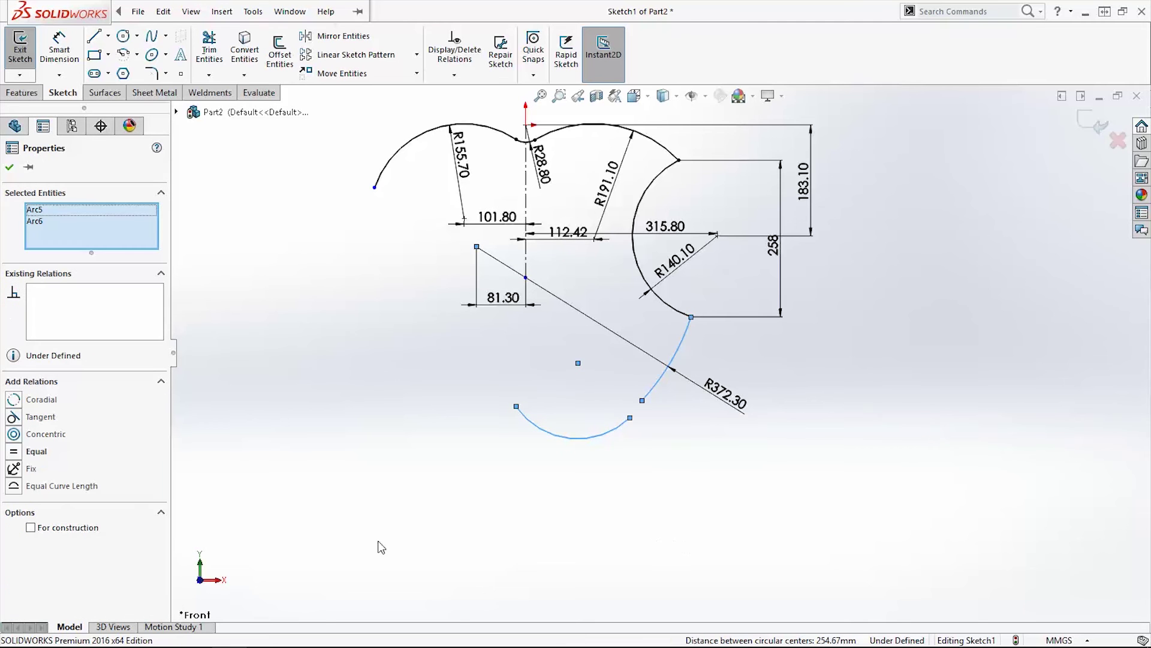
left_click(15, 434)
key("Escape")
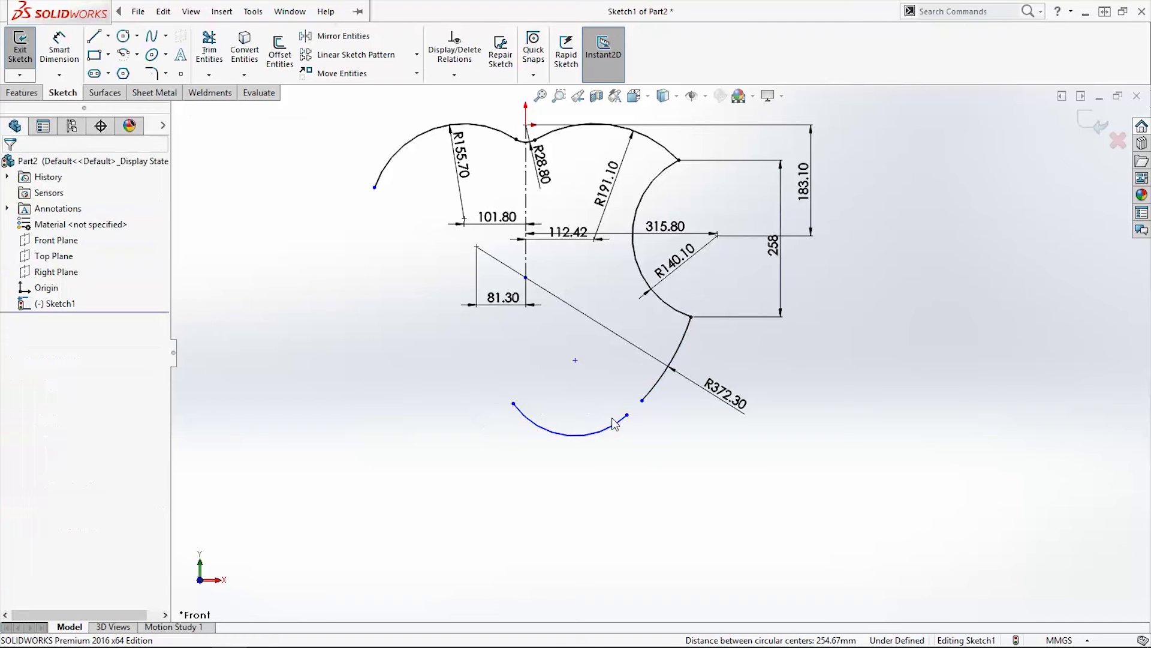
left_click(59, 53)
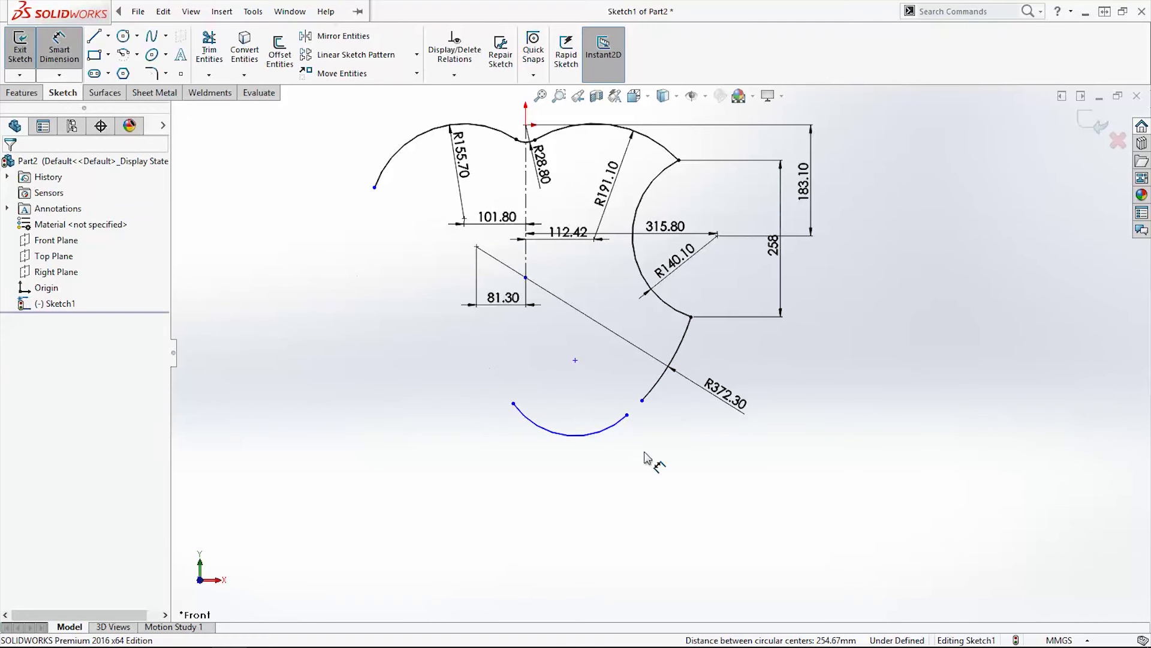
left_click(619, 433)
left_click(614, 454)
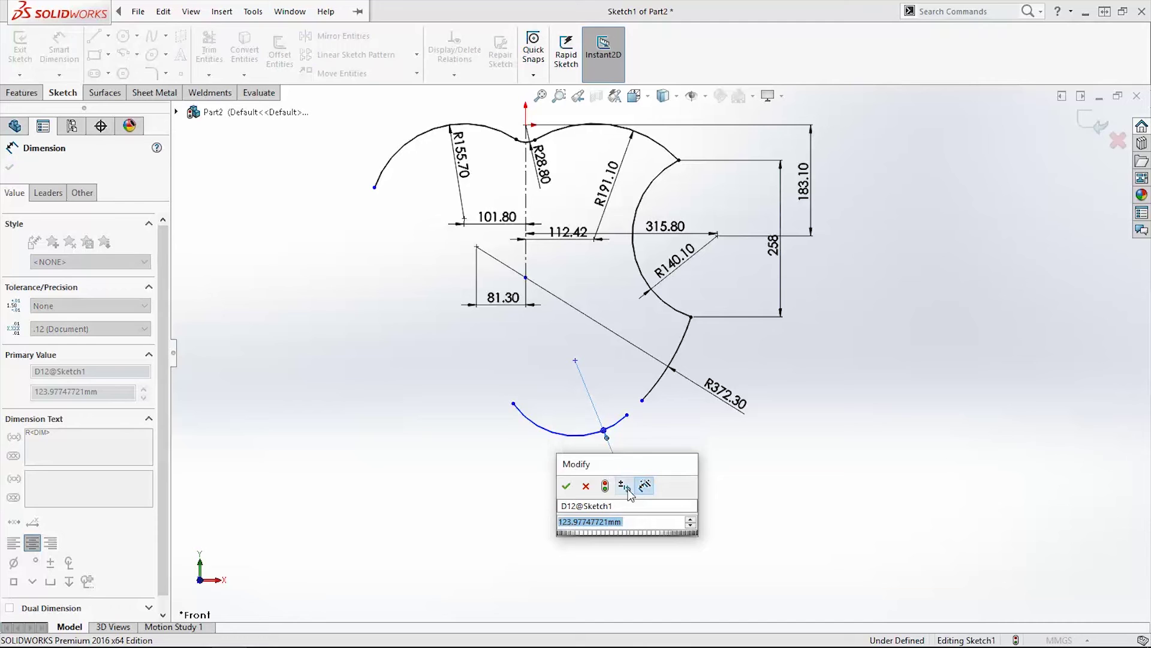
type("81.3")
key("Return")
key("Escape")
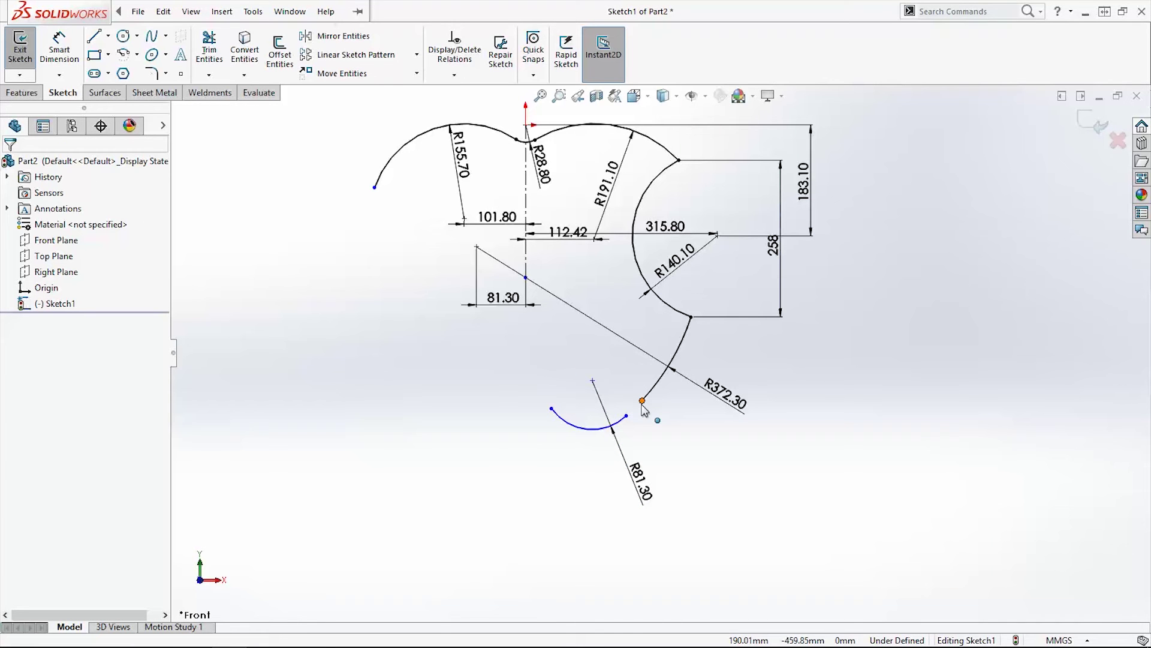
Attempt Extend Entities on the small arc and dismiss the cannot-extend warning
left_click(209, 72)
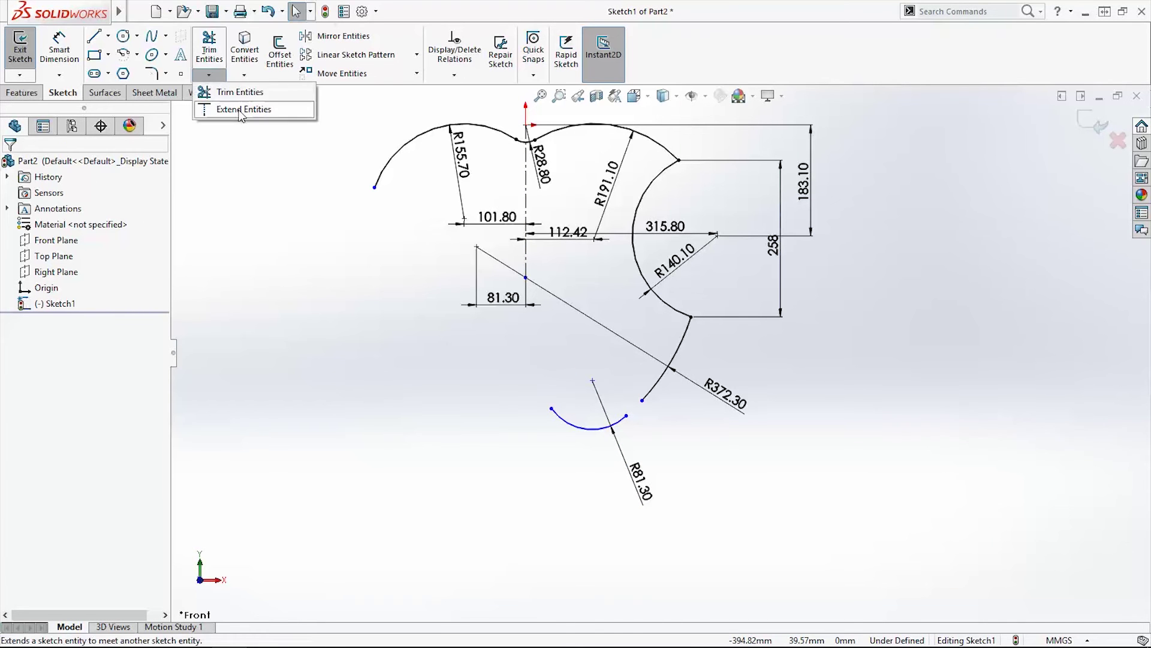
left_click(230, 93)
left_click(623, 427)
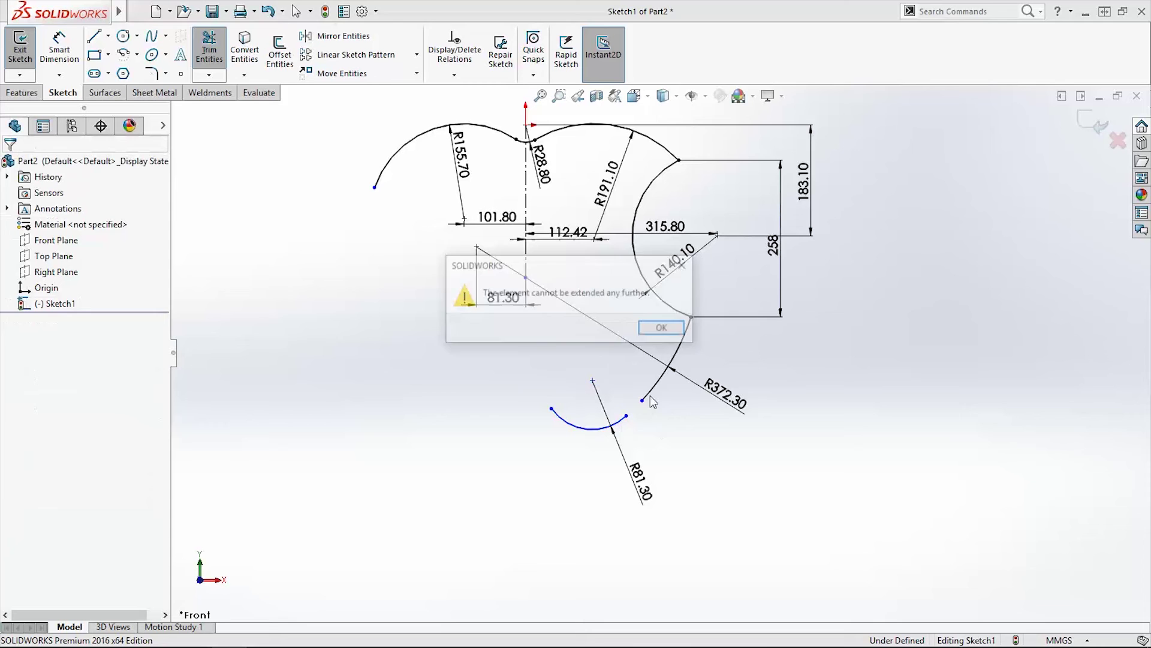
left_click(680, 327)
key("Escape")
scroll(634, 413, "down", 3)
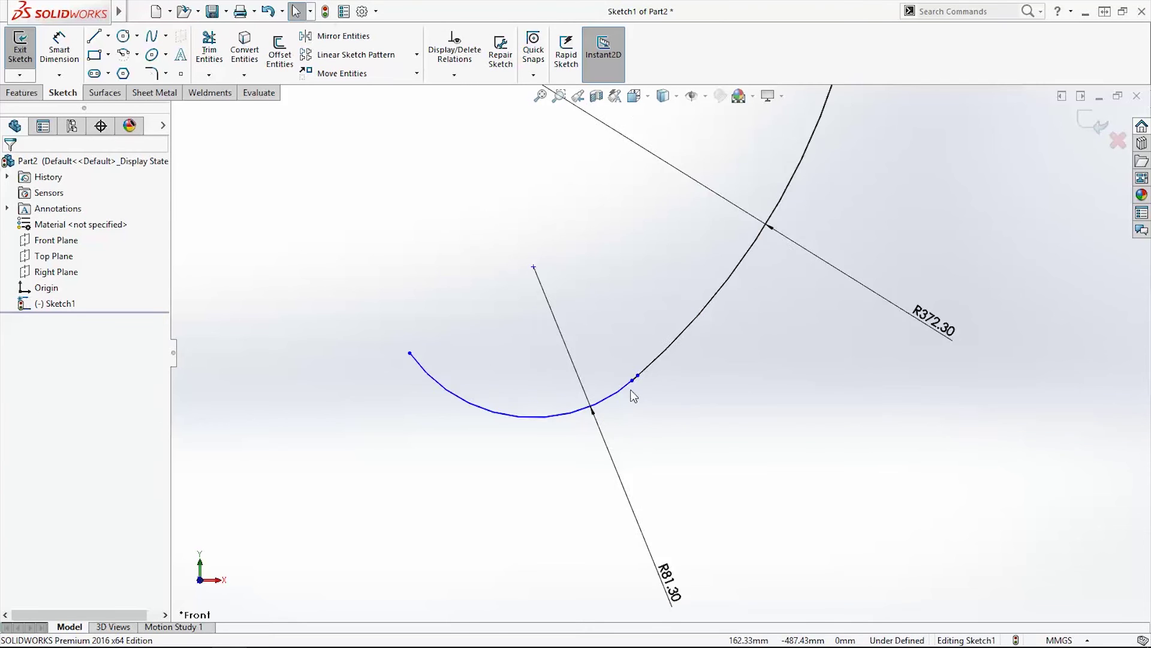
scroll(653, 374, "down", 3)
Drag the small arc's end onto the lower curve and trim off the overshoot
left_click_drag(648, 363, 597, 421)
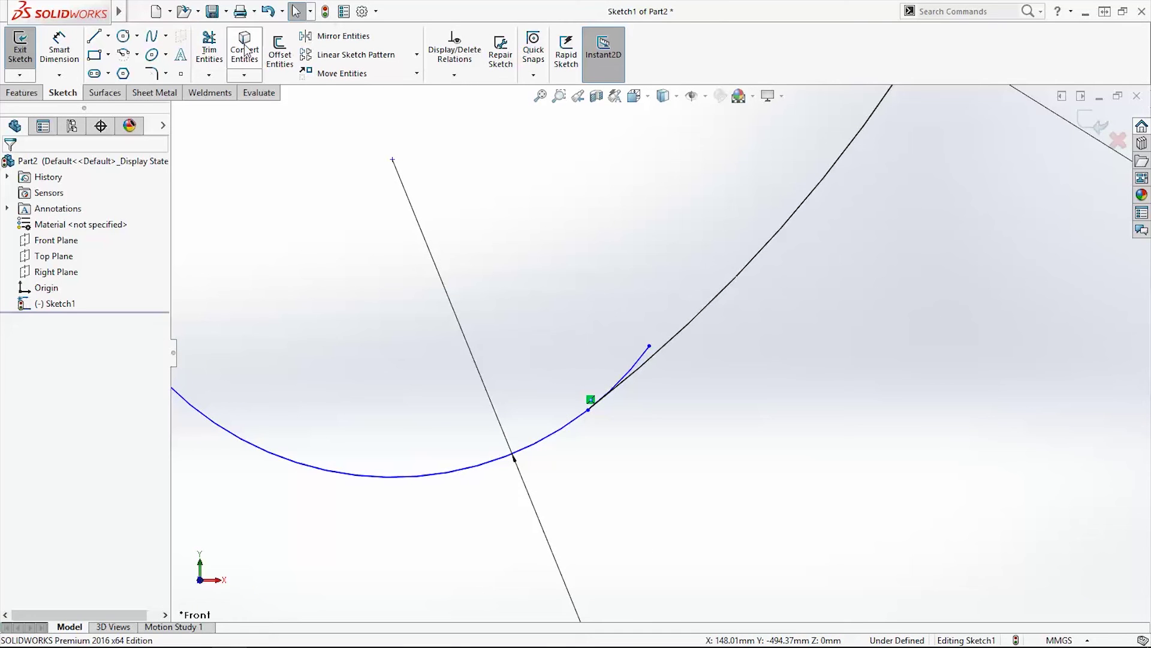
right_click_drag(591, 399, 585, 309)
left_click_drag(587, 321, 628, 352)
key("Escape")
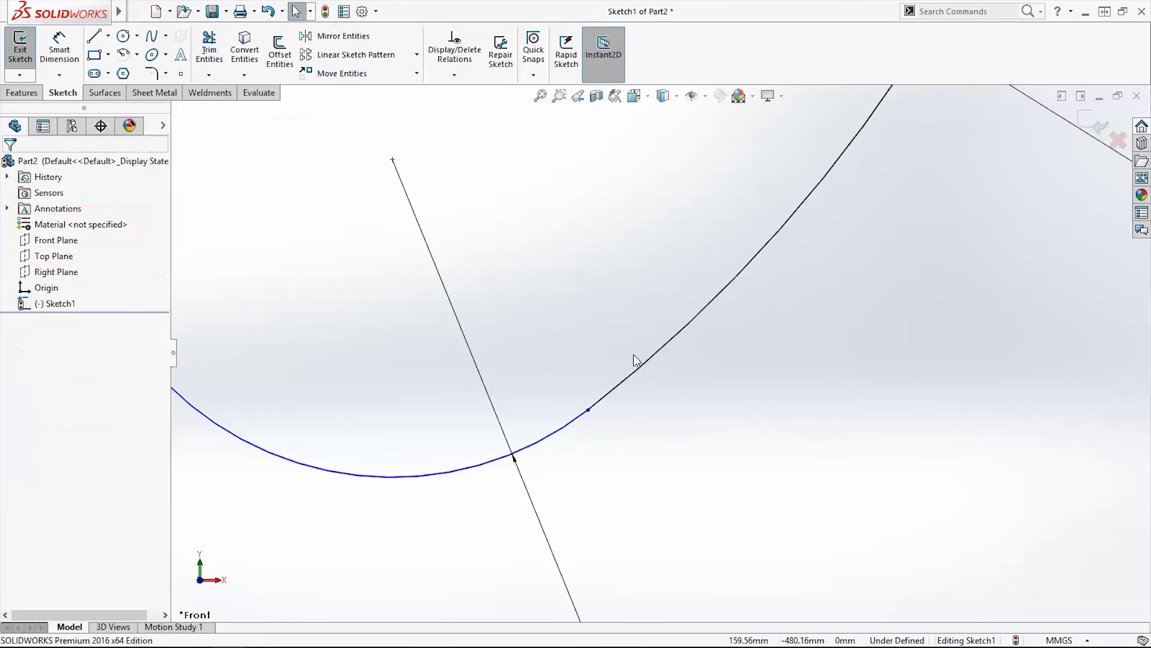
scroll(630, 334, "up", 3)
scroll(629, 334, "up", 3)
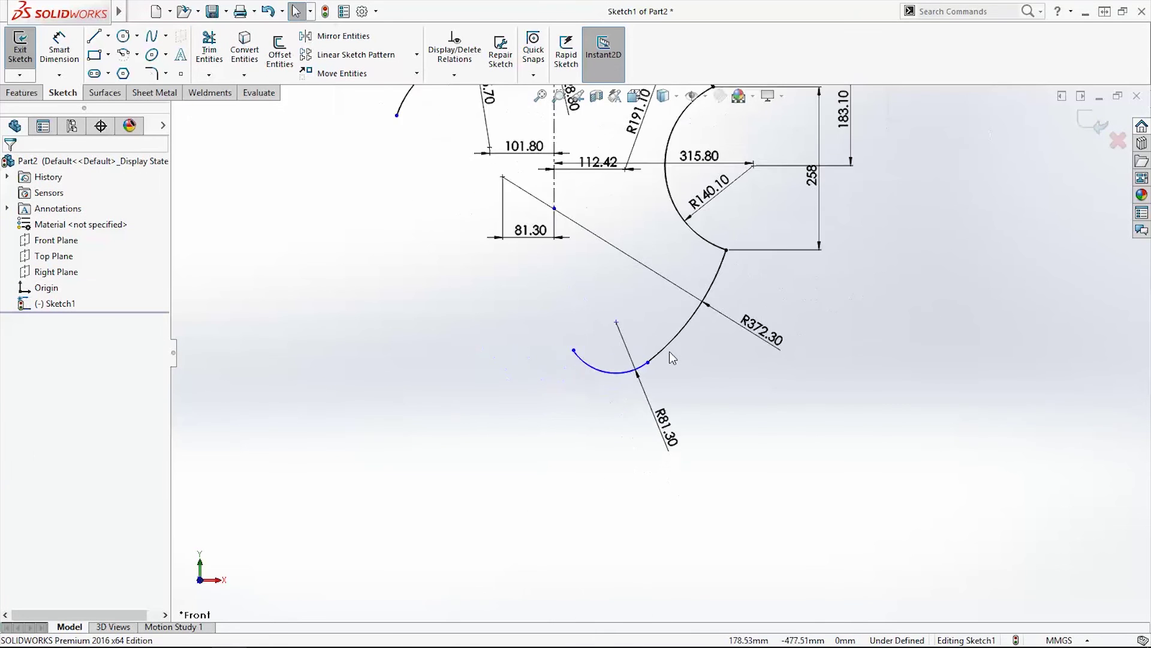
Dimension the small arc's centre 92.10 below the R140.10 arc's lower end
left_click(71, 54)
left_click(630, 333)
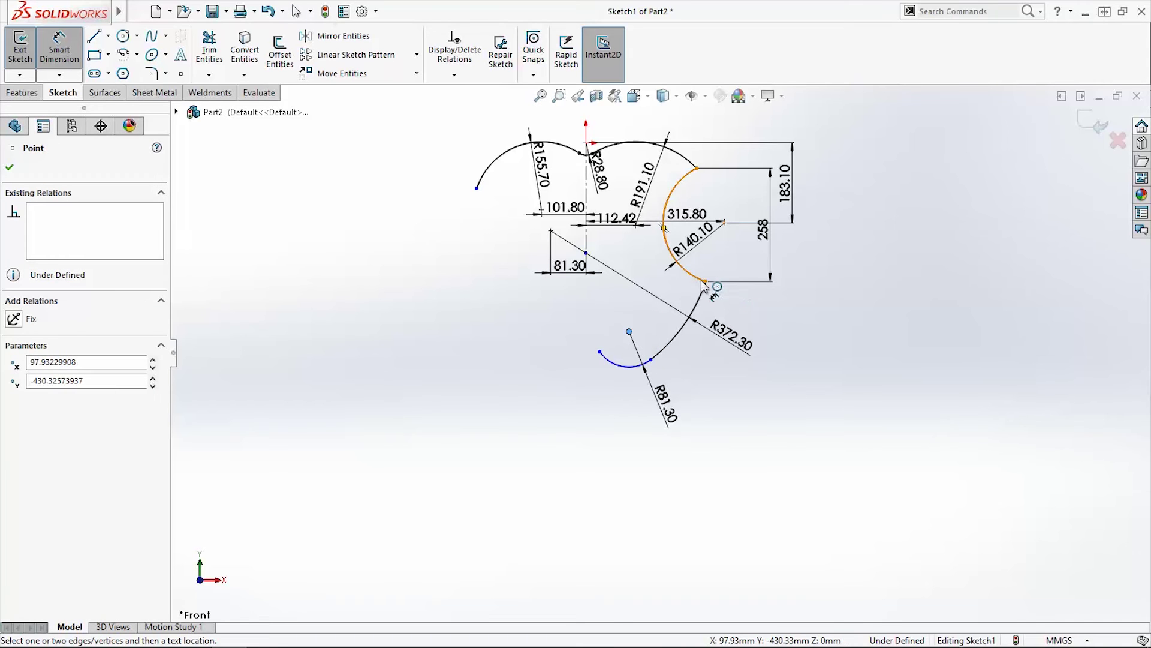
left_click(706, 284)
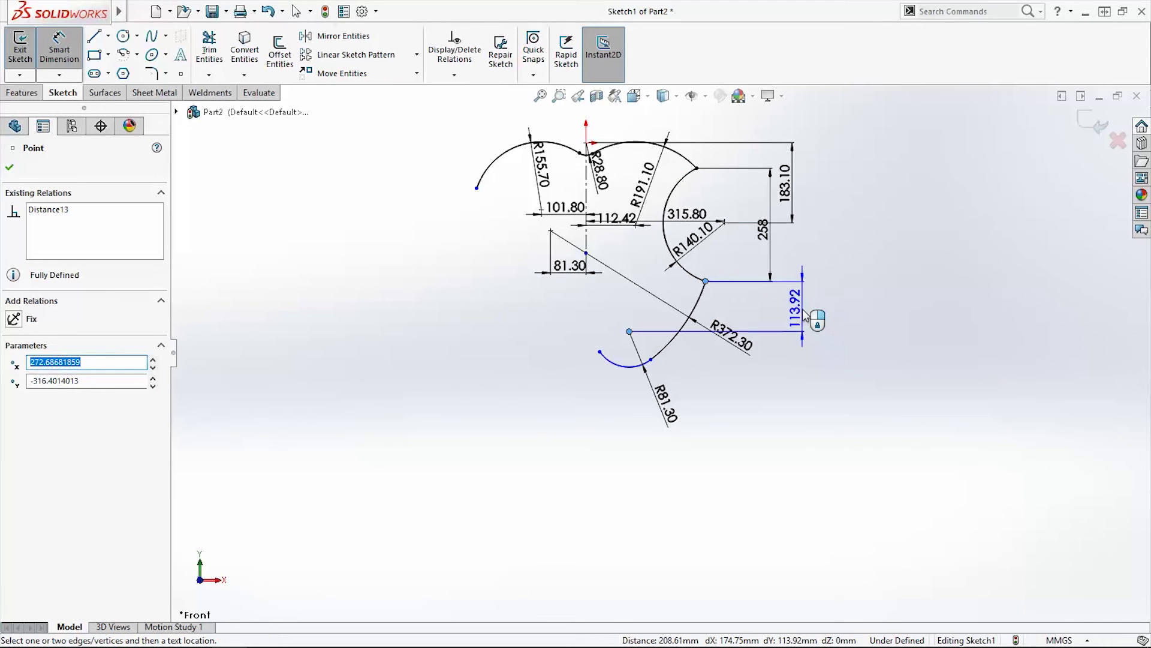
left_click(805, 315)
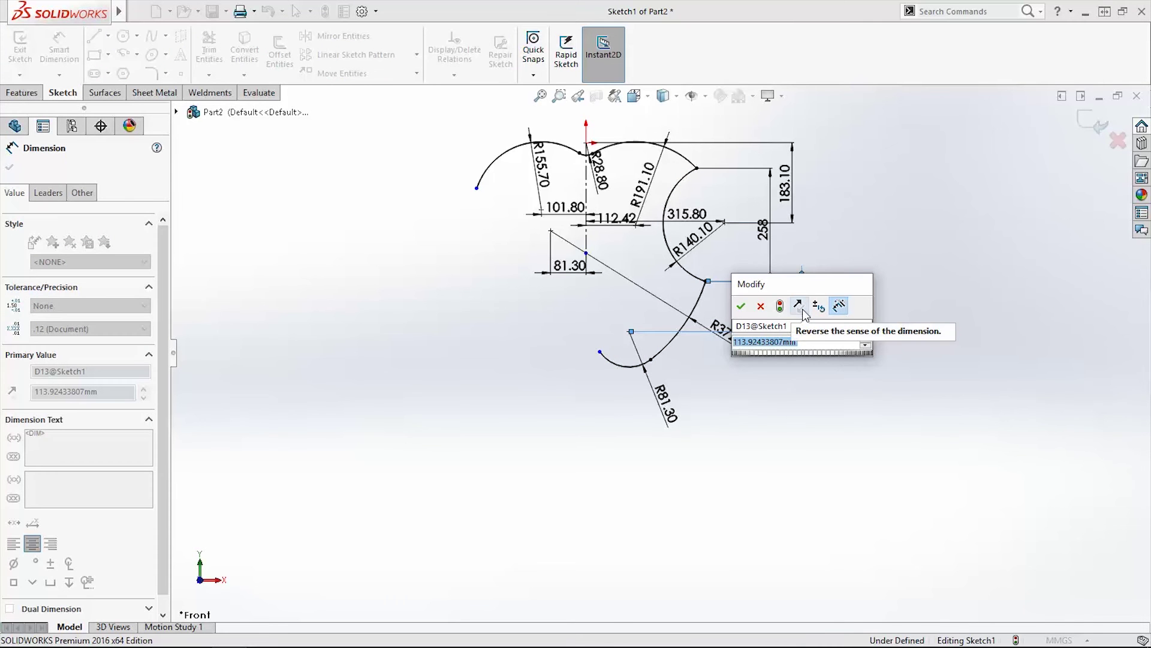
type("92")
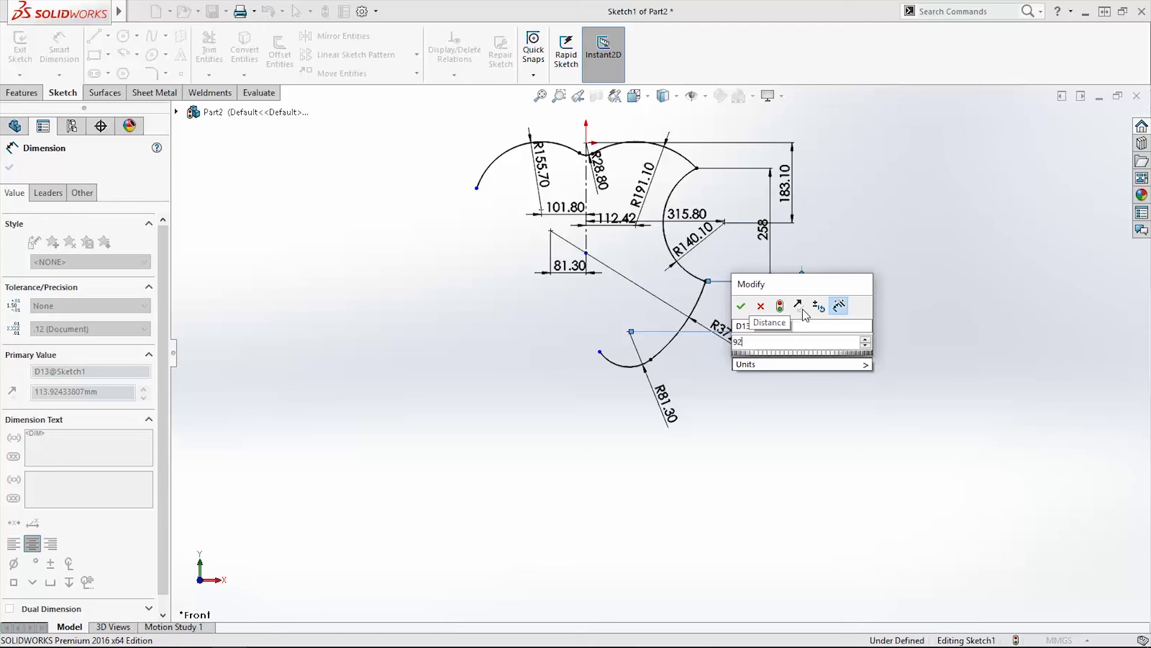
type(".1")
key("Return")
key("Escape")
scroll(602, 399, "down", 1)
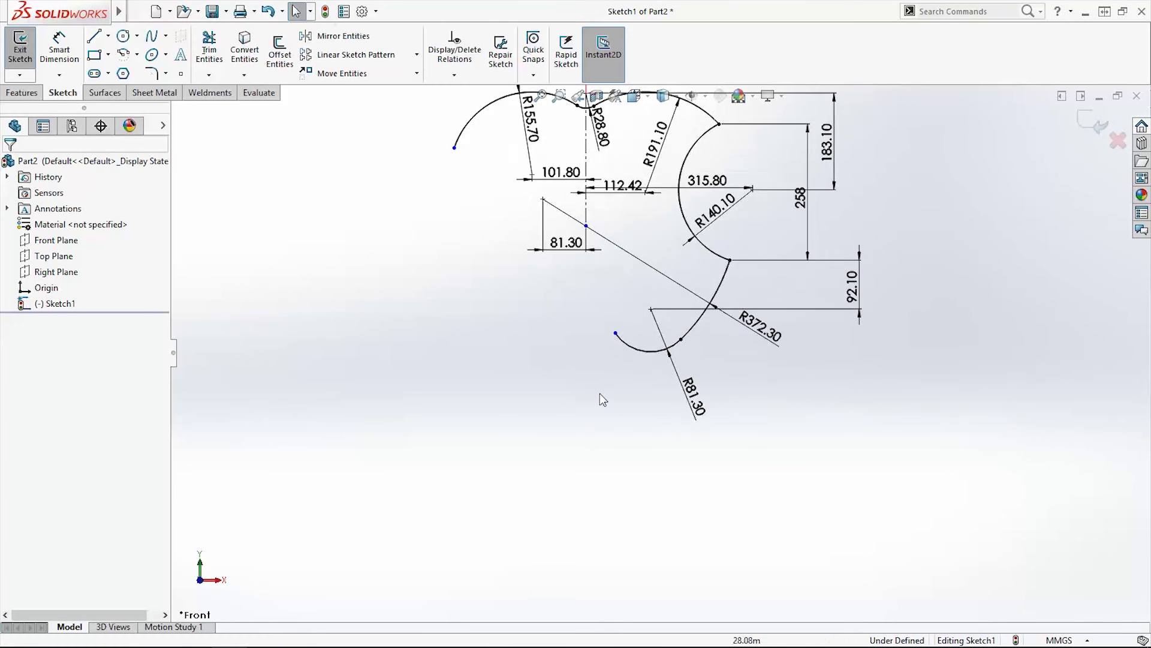
Draw a centrepoint arc with its centre below the sketch, ending near the small arc
left_click(130, 58)
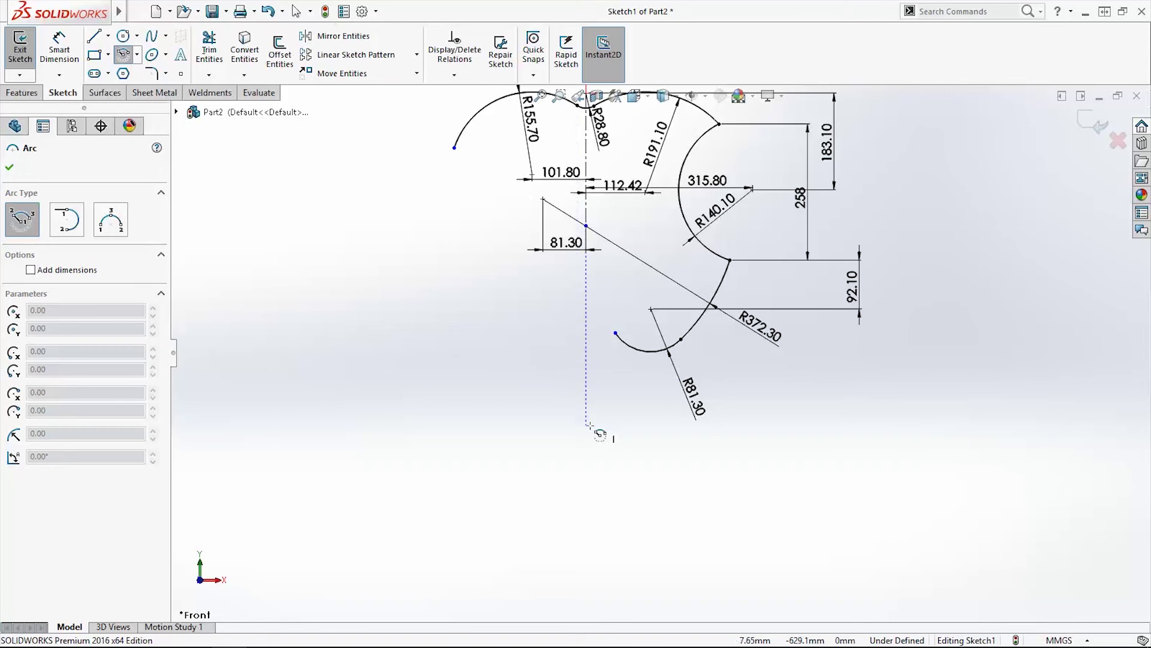
left_click(593, 425)
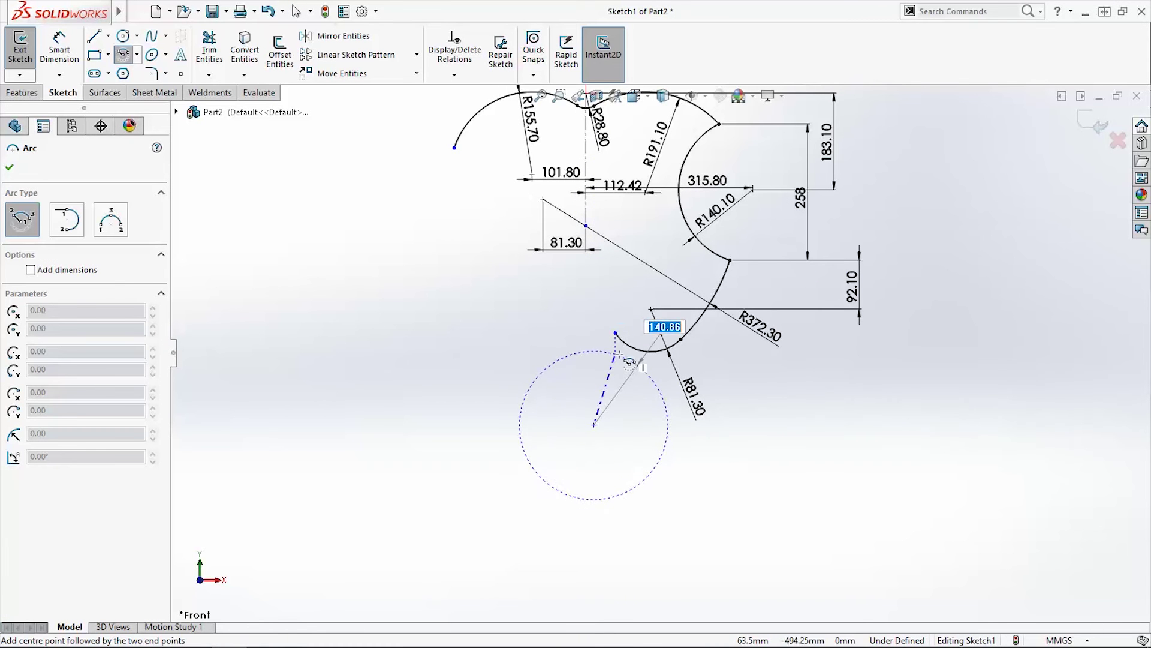
left_click(540, 372)
key("Escape")
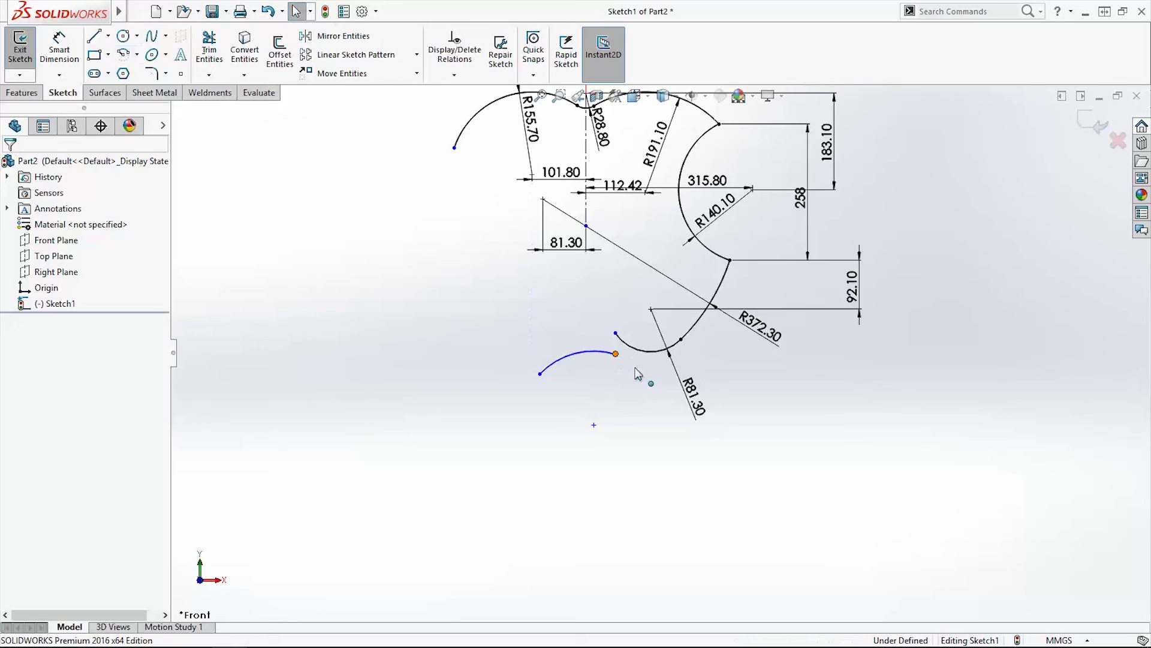
Make the new arc tangent to the small R81.30 arc
left_click(636, 373)
left_click(662, 393)
left_click(588, 357)
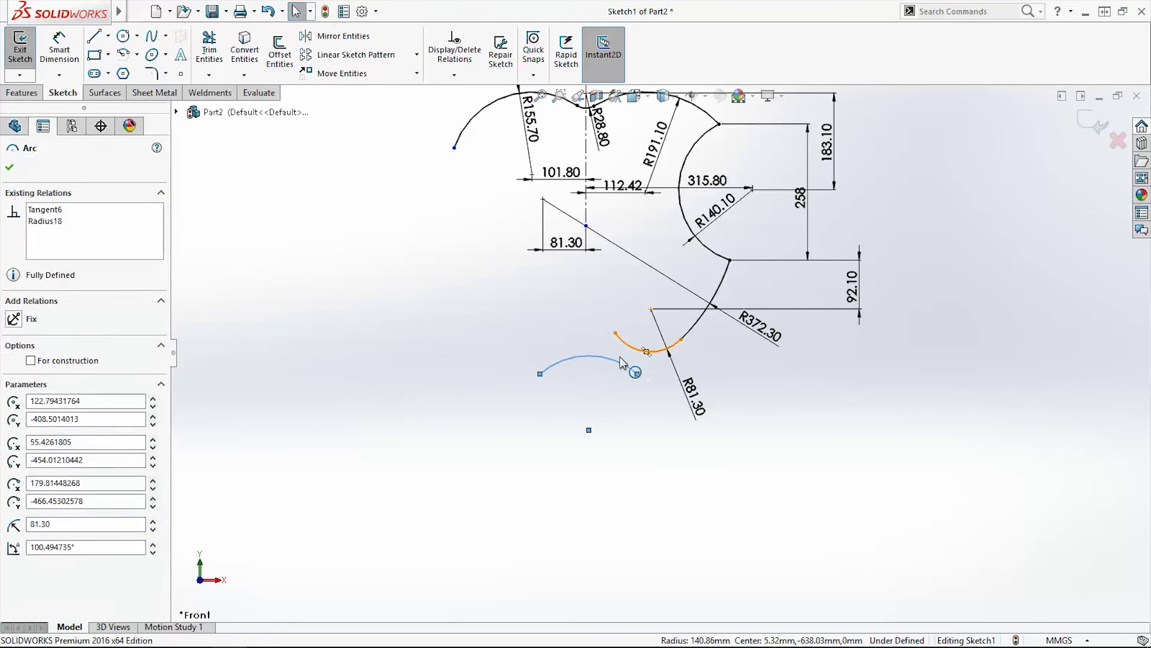
left_click(648, 351, "ctrl")
left_click(14, 417)
left_click(371, 341)
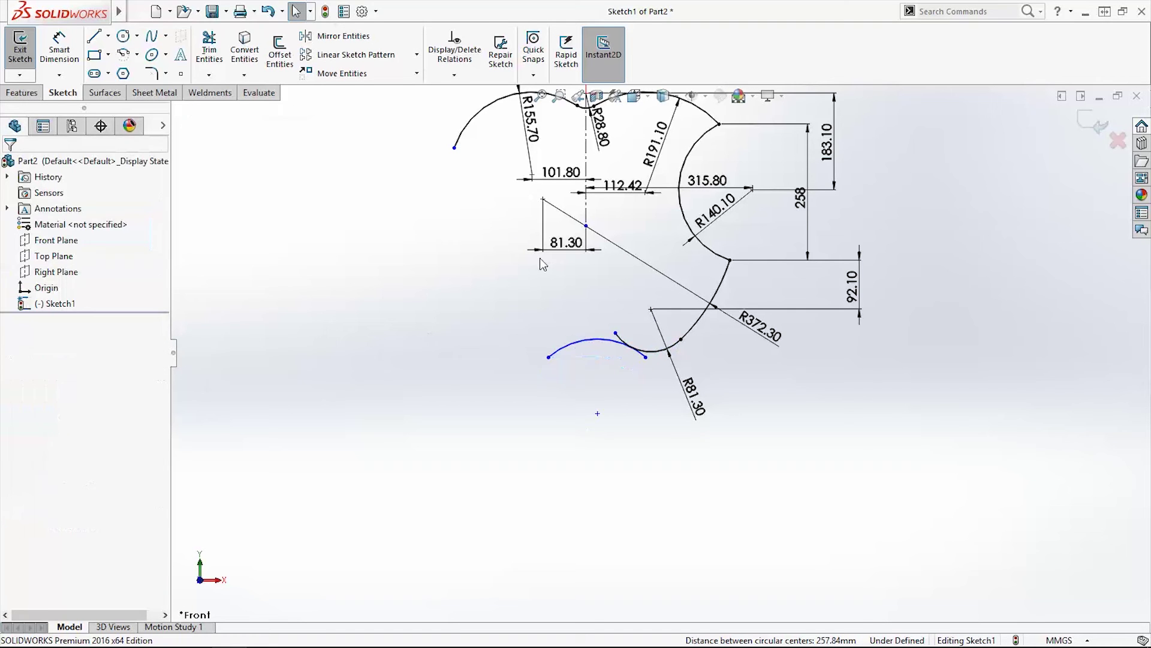
Dimension the new arc's centre 15.30 horizontally from the vertical centreline
left_click(59, 49)
left_click(597, 413)
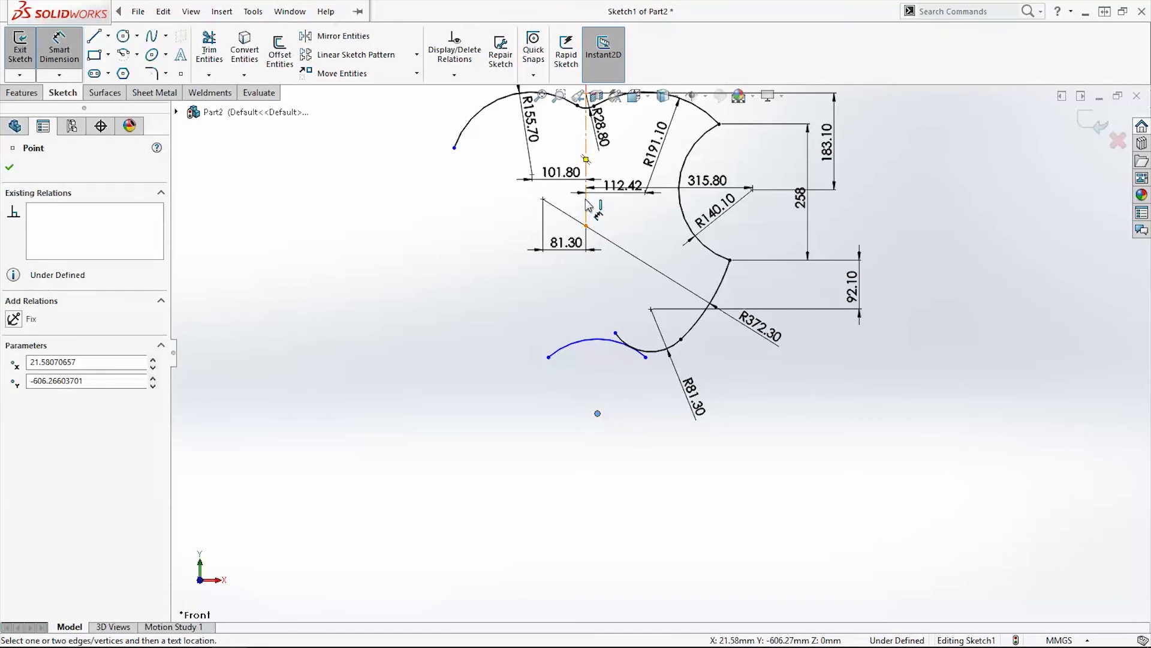
left_click(587, 217)
left_click(594, 477)
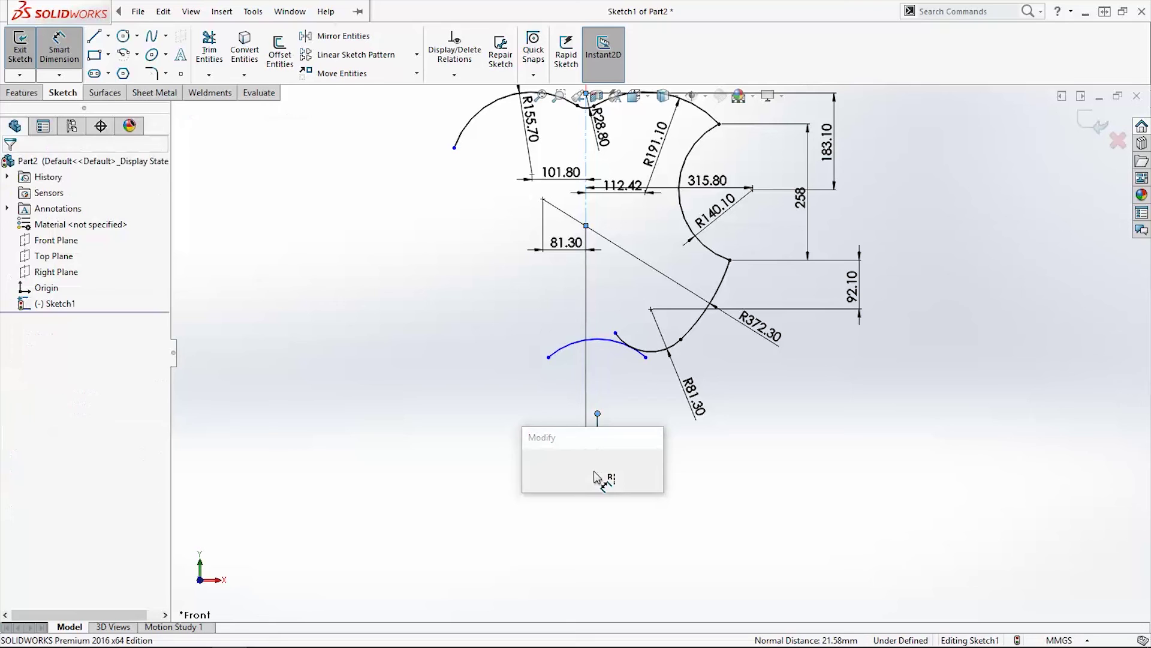
type("15.3")
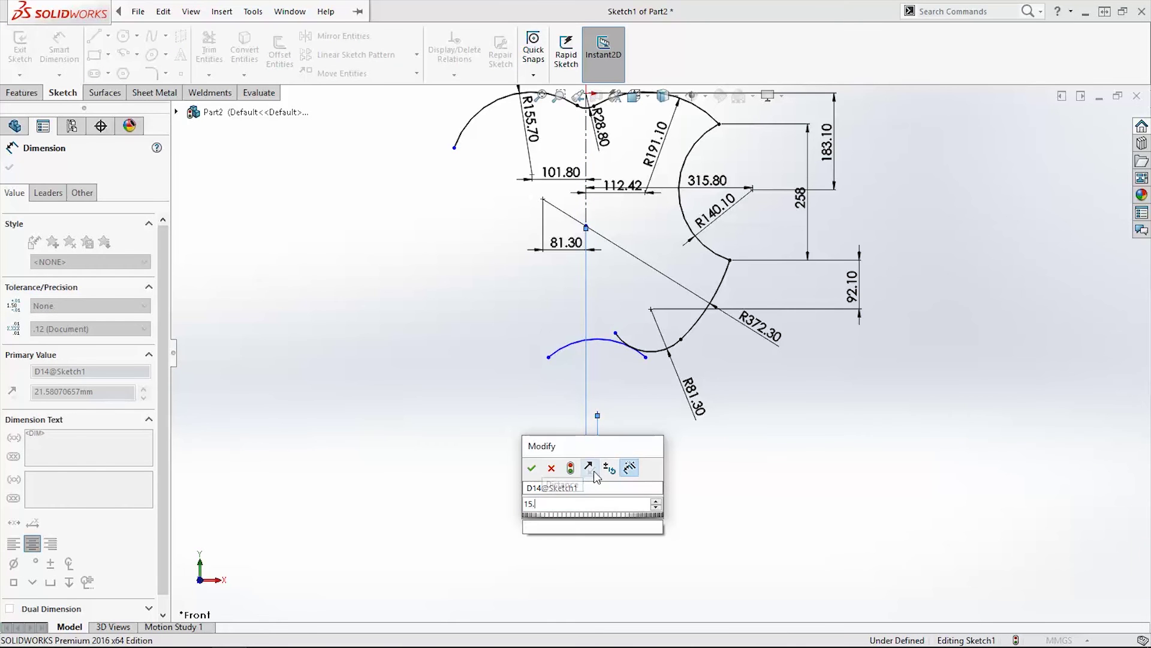
key("Return")
key("Escape")
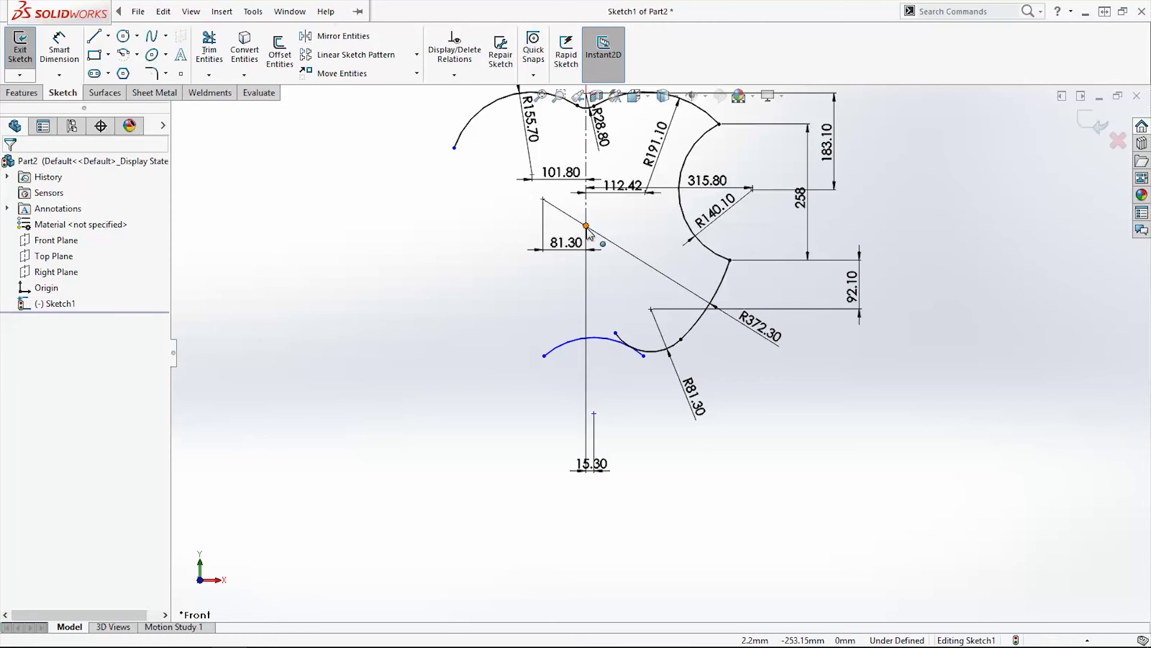
left_click(588, 229)
left_click(612, 368)
scroll(630, 364, "down", 2)
left_click(138, 11)
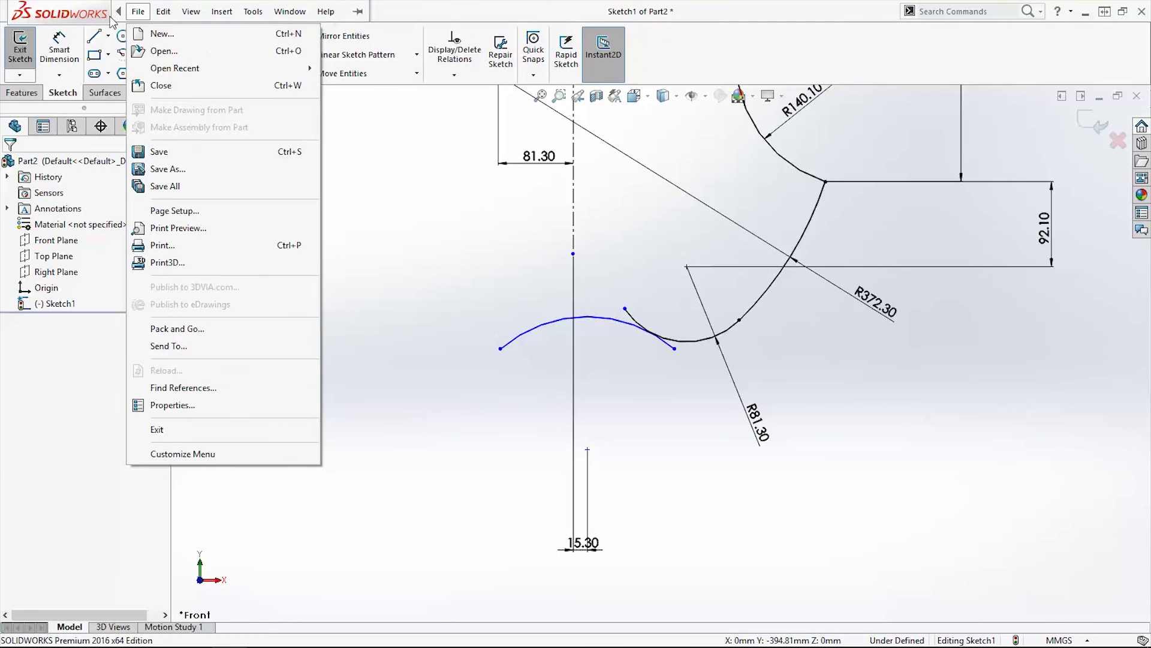
Trim away the overlapping leftover pieces near the new arc
left_click(208, 50)
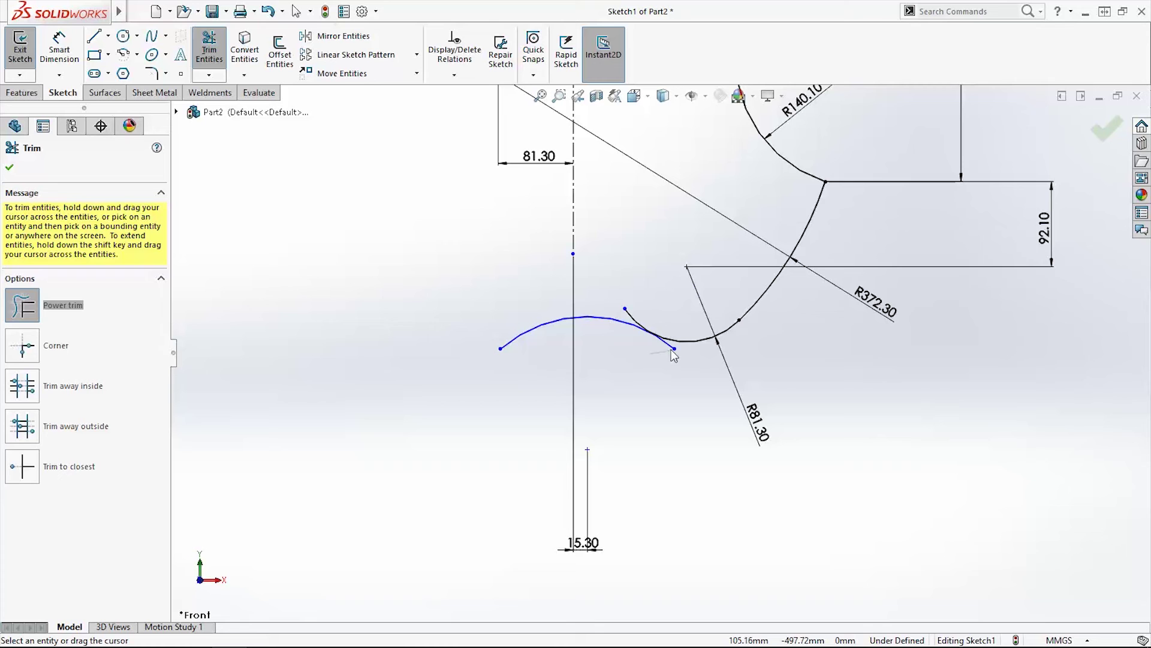
left_click_drag(677, 354, 654, 321)
key("Escape")
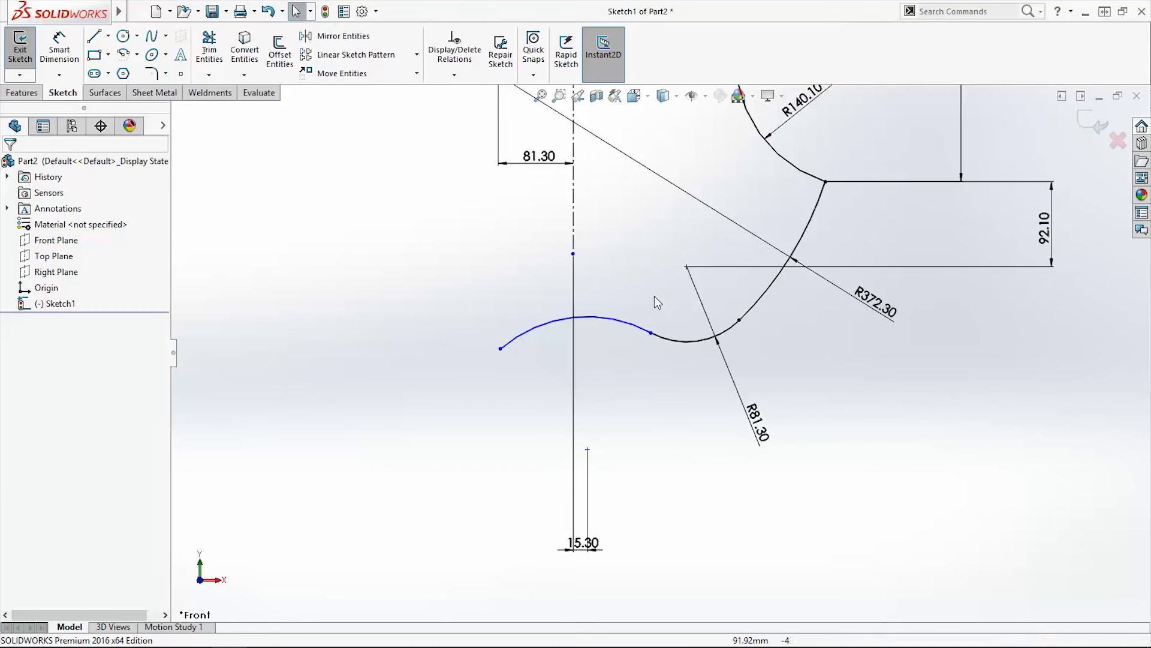
scroll(630, 382, "up", 1)
Dimension the bottom point 202.80 vertically below the right arc's lower end
left_click(59, 50)
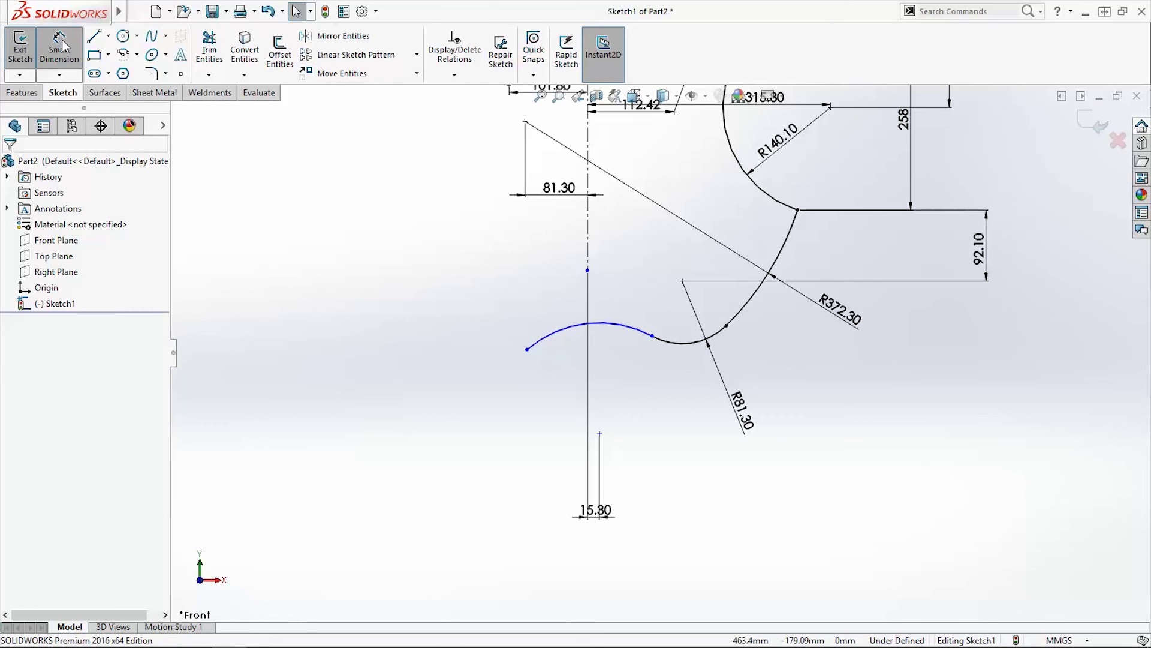
left_click(798, 212)
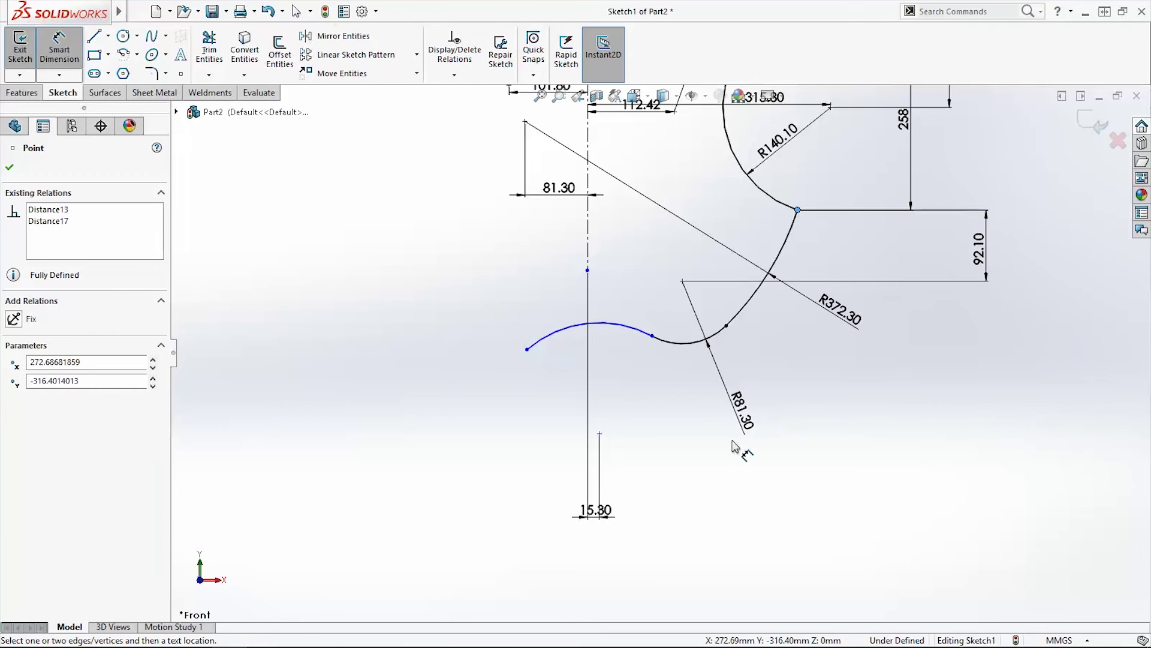
left_click(600, 435)
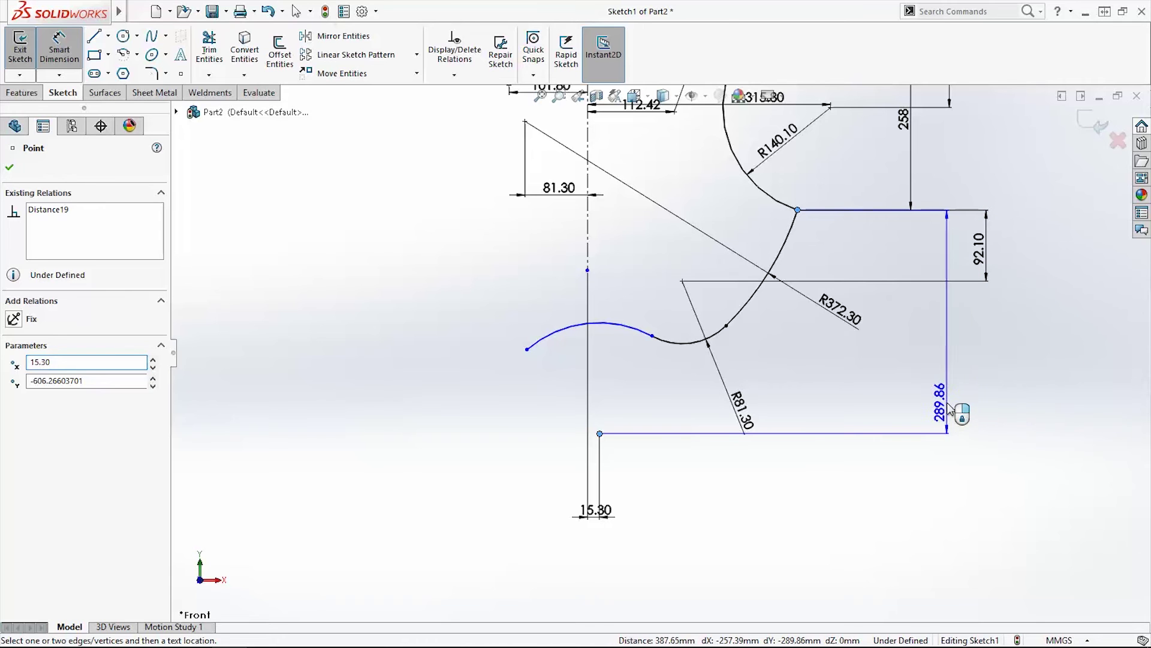
left_click(949, 407)
type("202")
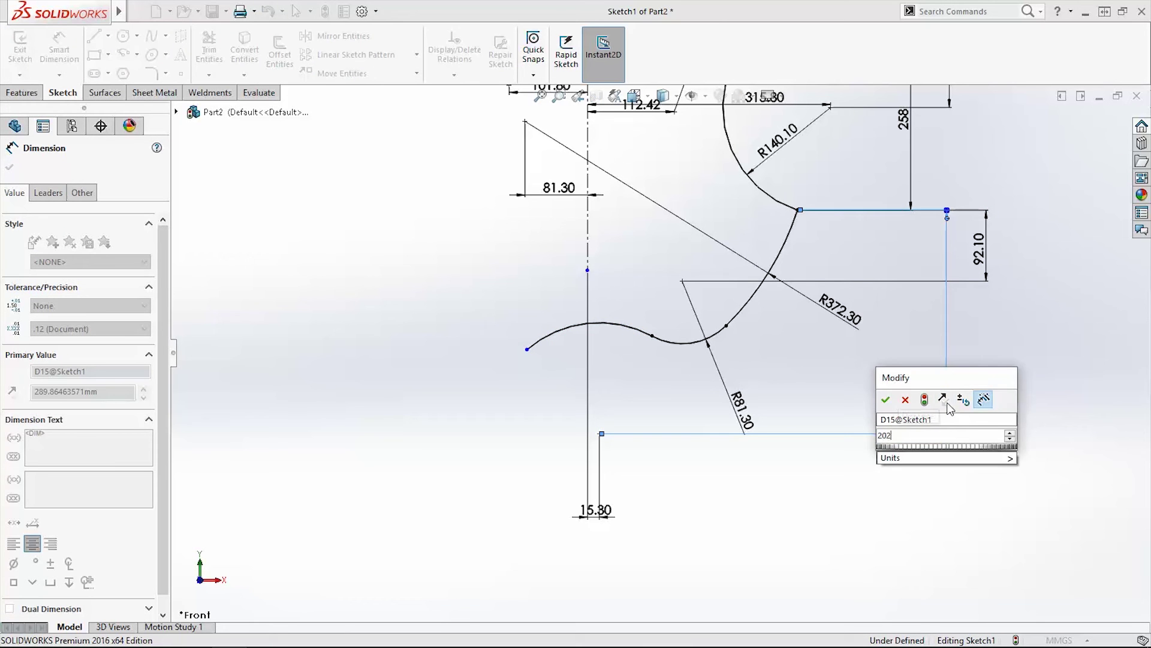
type(".8")
key("Return")
key("Escape")
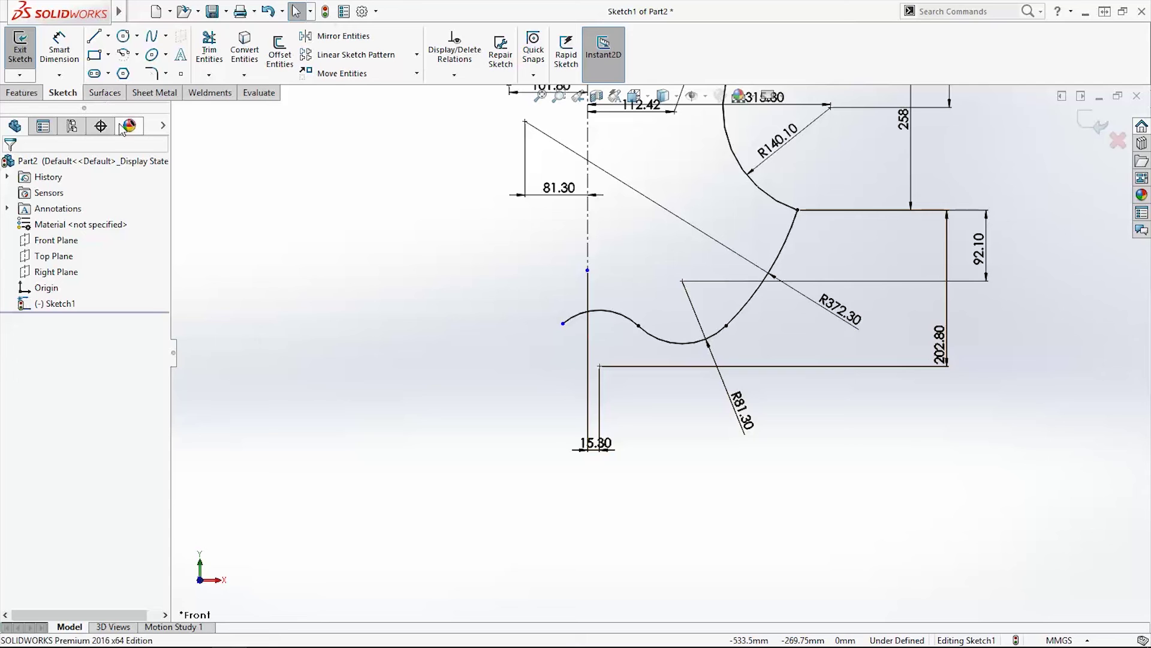
Move the bottom curve's left end, then draw a centrepoint arc at the lower left of the outline
left_click_drag(563, 322, 547, 349)
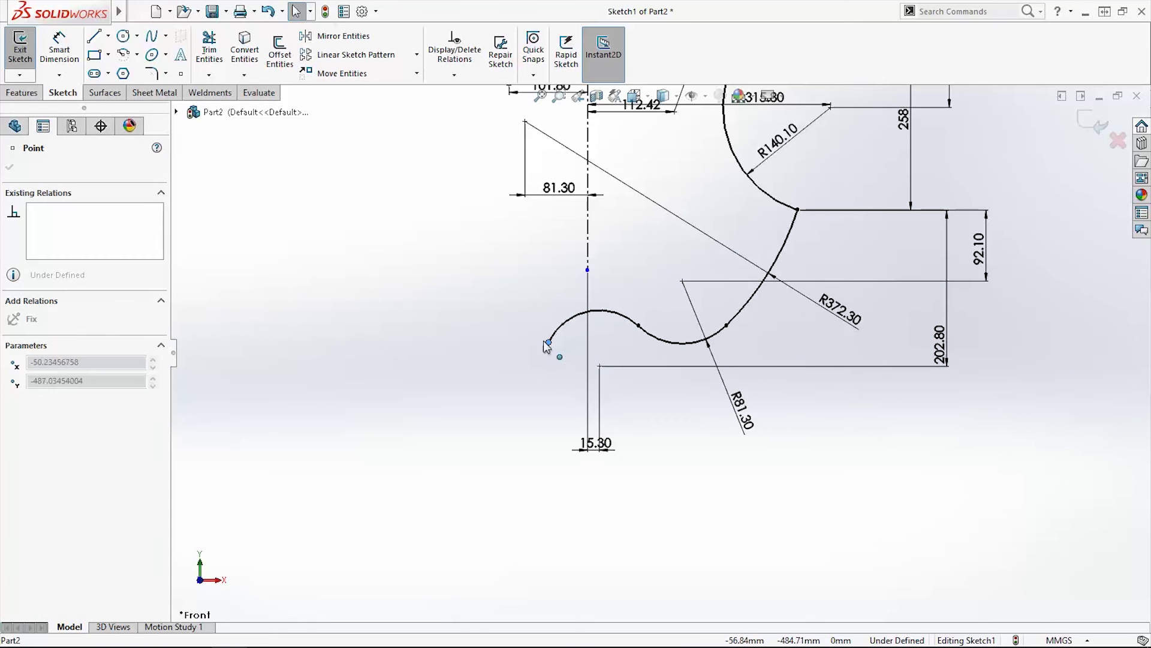
key("Escape")
left_click(128, 58)
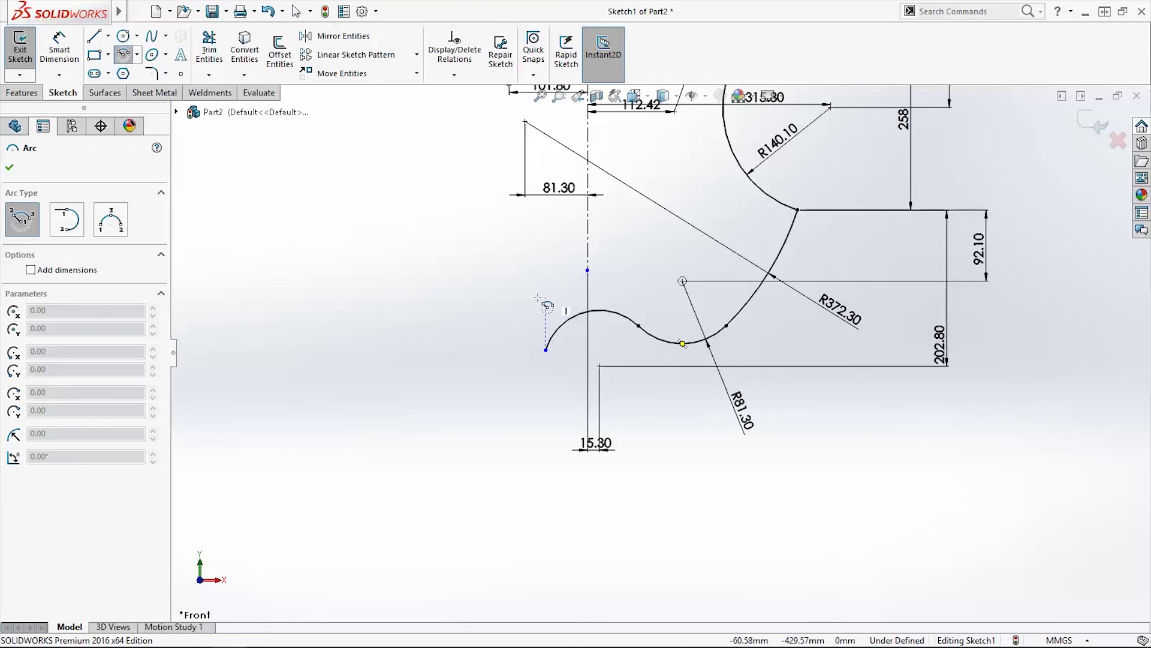
left_click(510, 280)
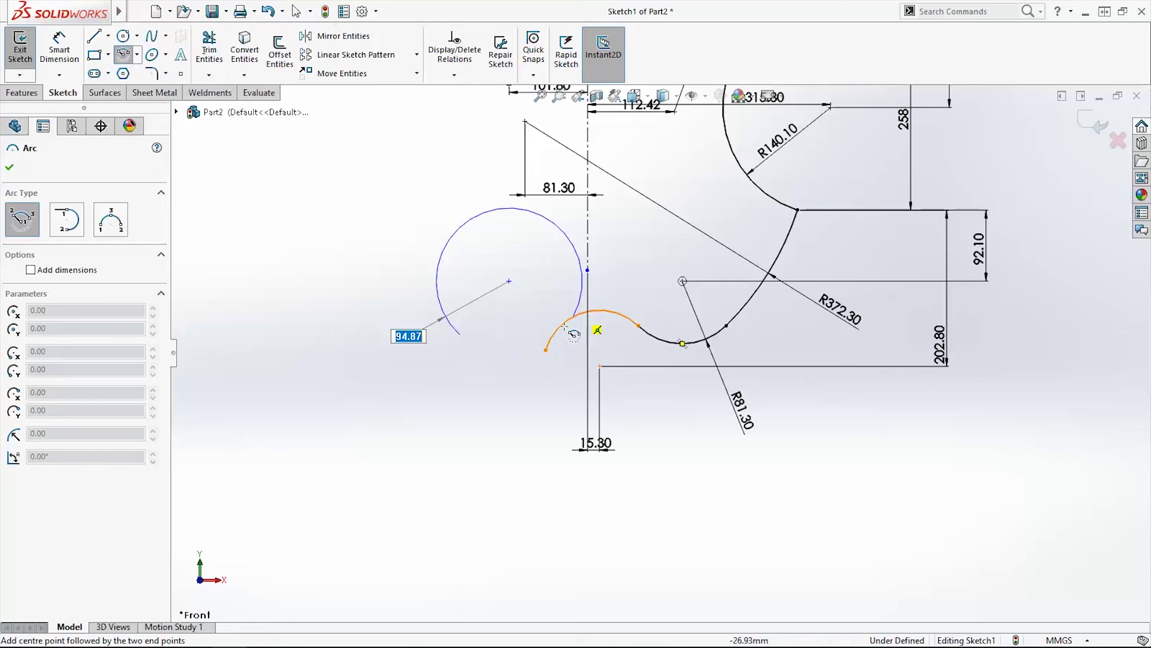
left_click(460, 336)
left_click(555, 308)
key("Escape")
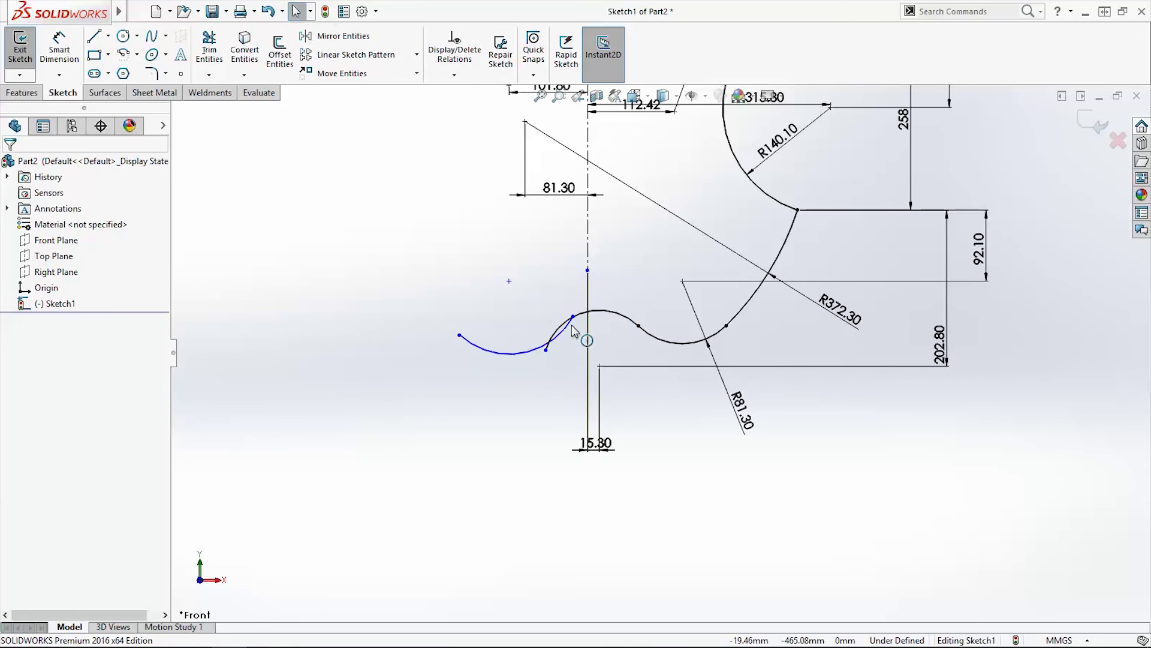
Bring the lower-left arc onto the bottom curve and make the two arcs tangent
mouse_move(546, 349)
left_mouse_down()
mouse_move(539, 325)
mouse_move(555, 344)
mouse_move(531, 325)
left_mouse_up()
left_click(551, 326)
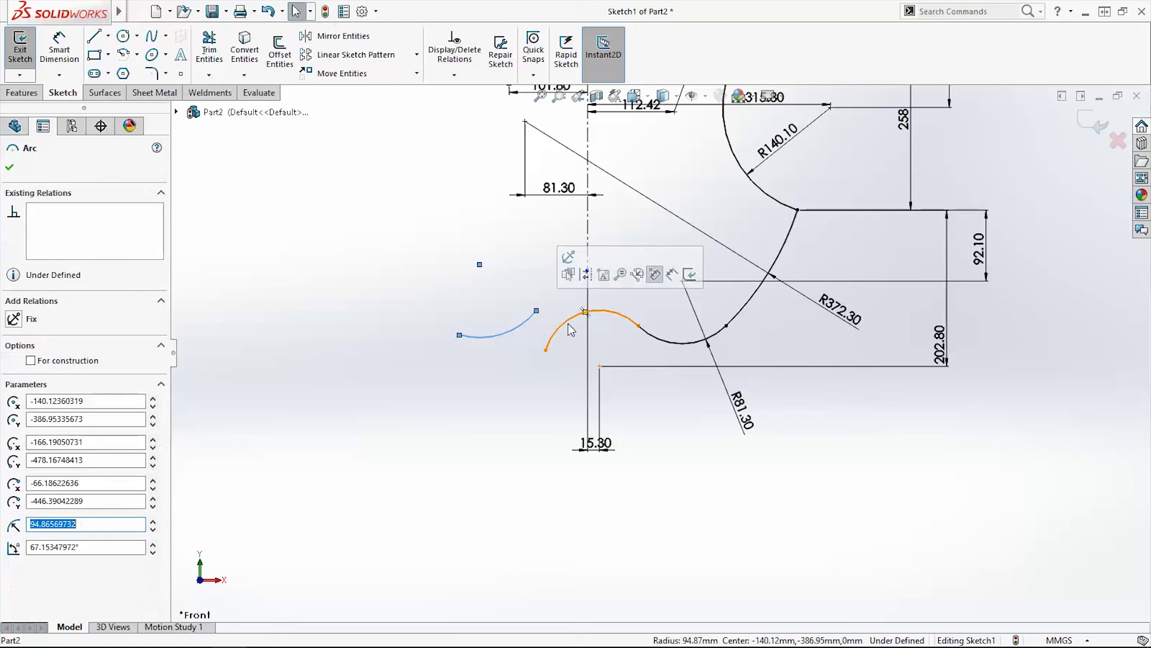
left_click(529, 347, "ctrl")
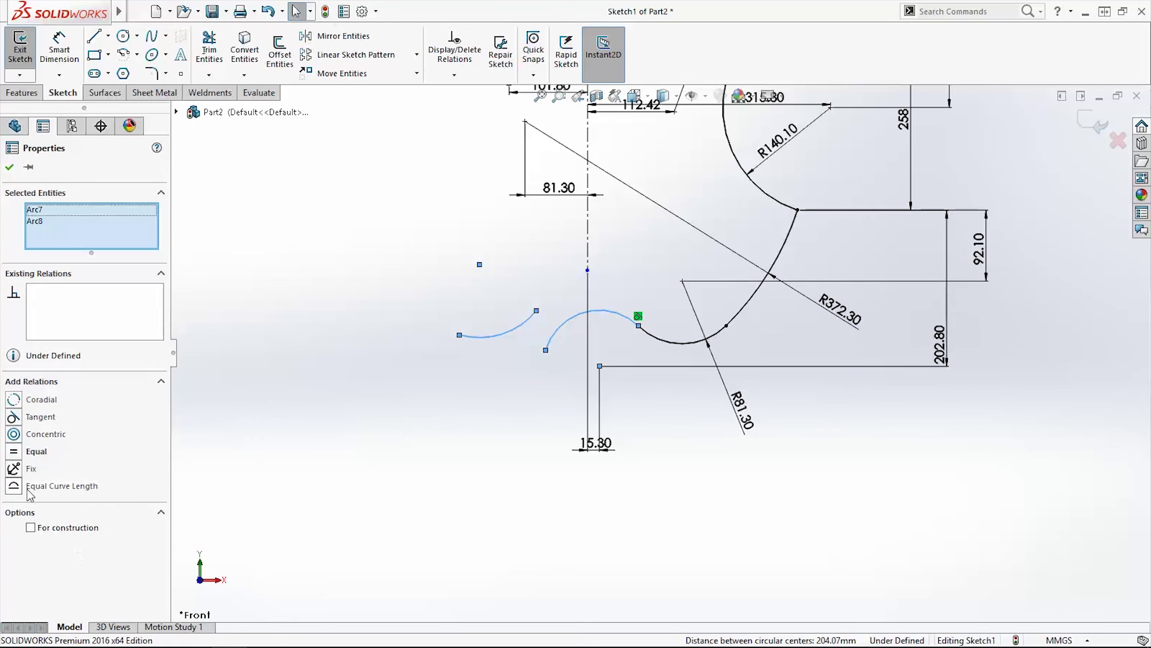
left_click(27, 418)
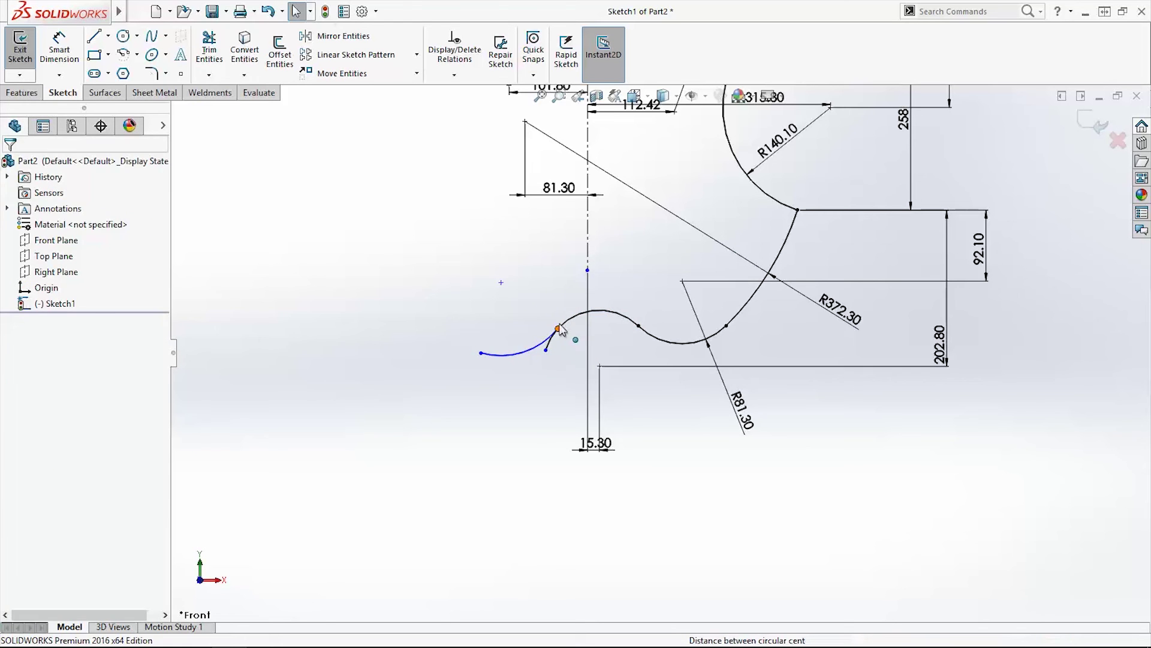
left_click_drag(570, 336, 572, 301)
Align the lower-left arc's centre horizontally with the bottom arc's centre
key("t")
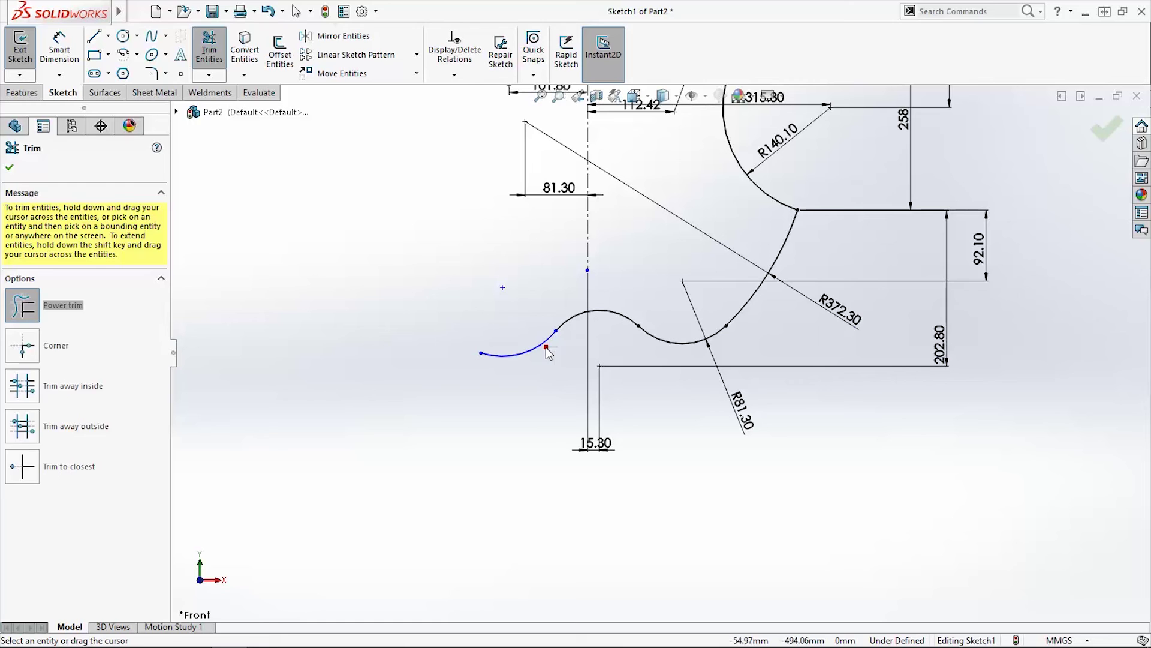
key("Escape")
left_click(503, 289)
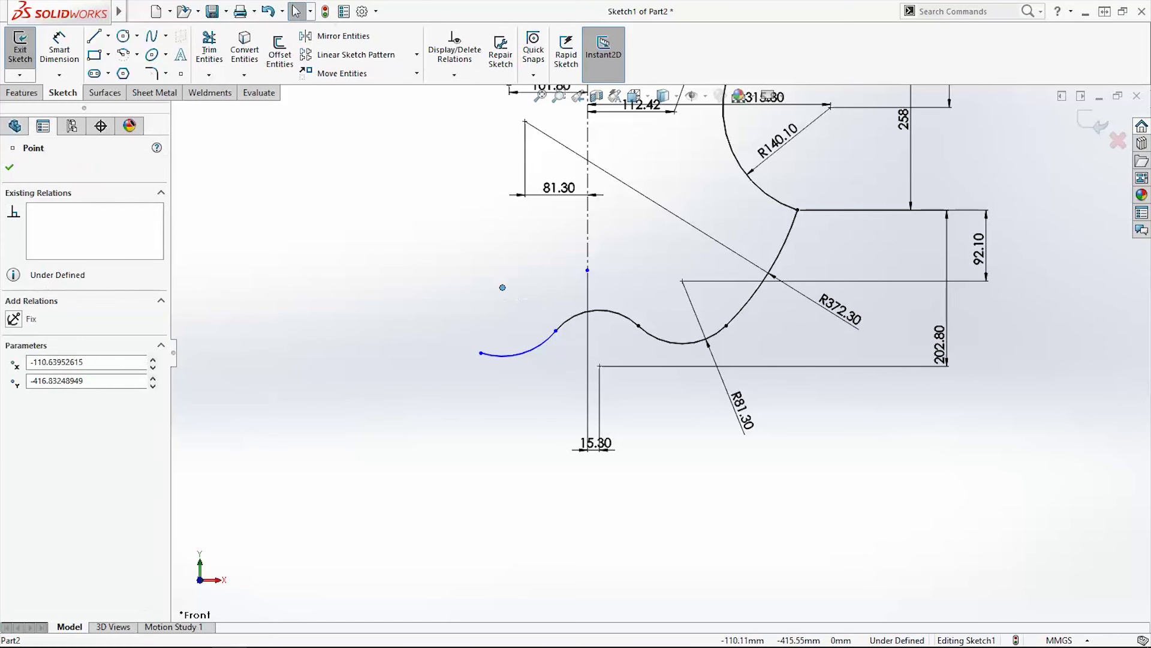
left_click(683, 283, "ctrl")
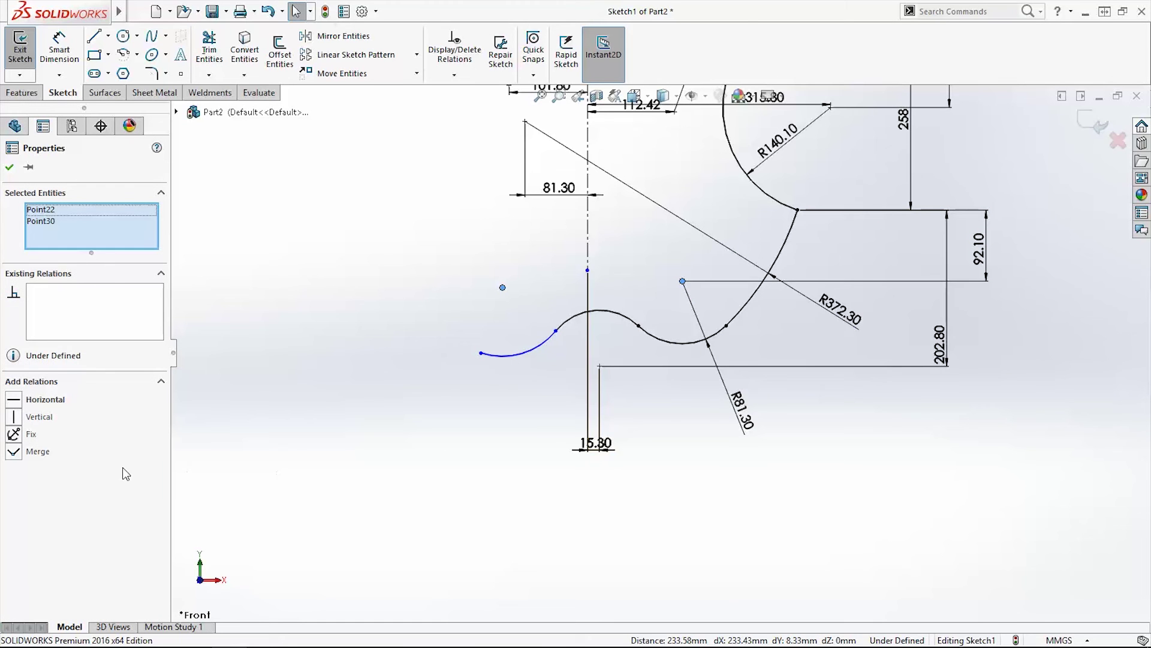
left_click(14, 398)
Give the lower-left arc an 81.30 radius and adjust its outer end point
left_click(368, 406)
key("d")
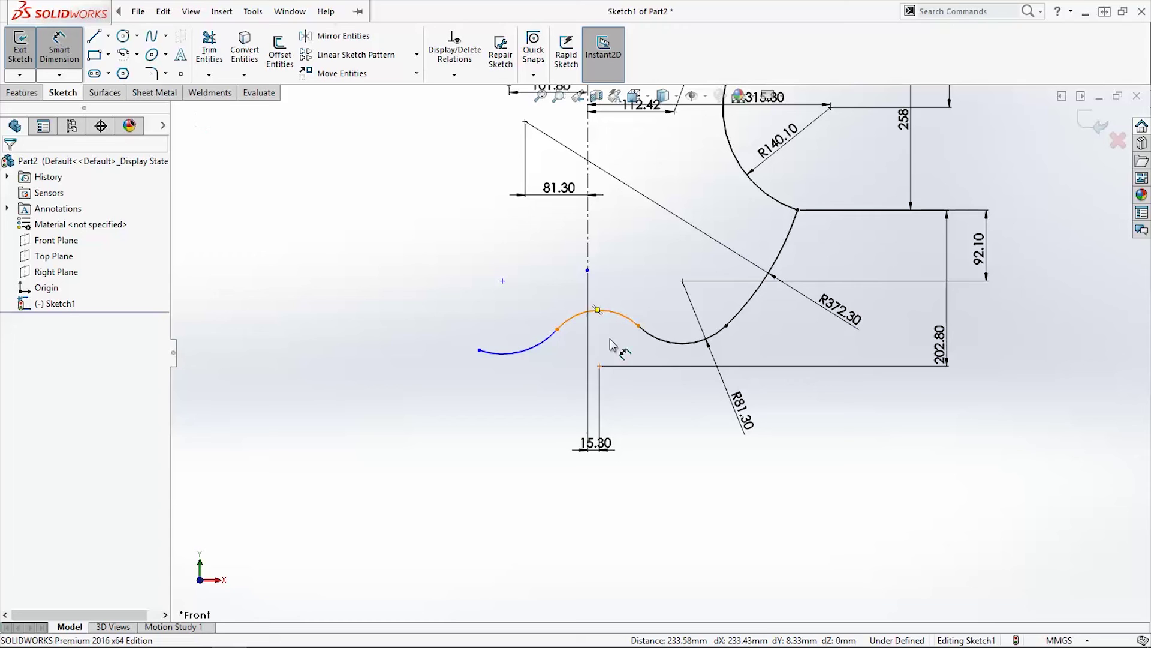
left_click(535, 343)
left_click(507, 323)
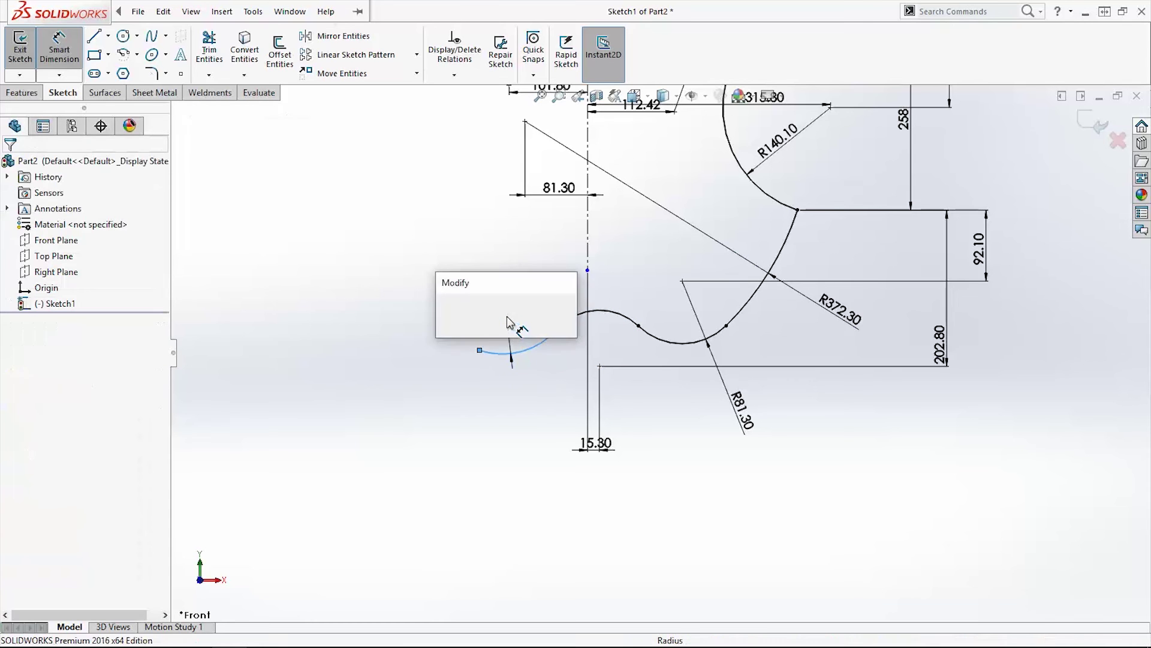
type("81.3")
key("Return")
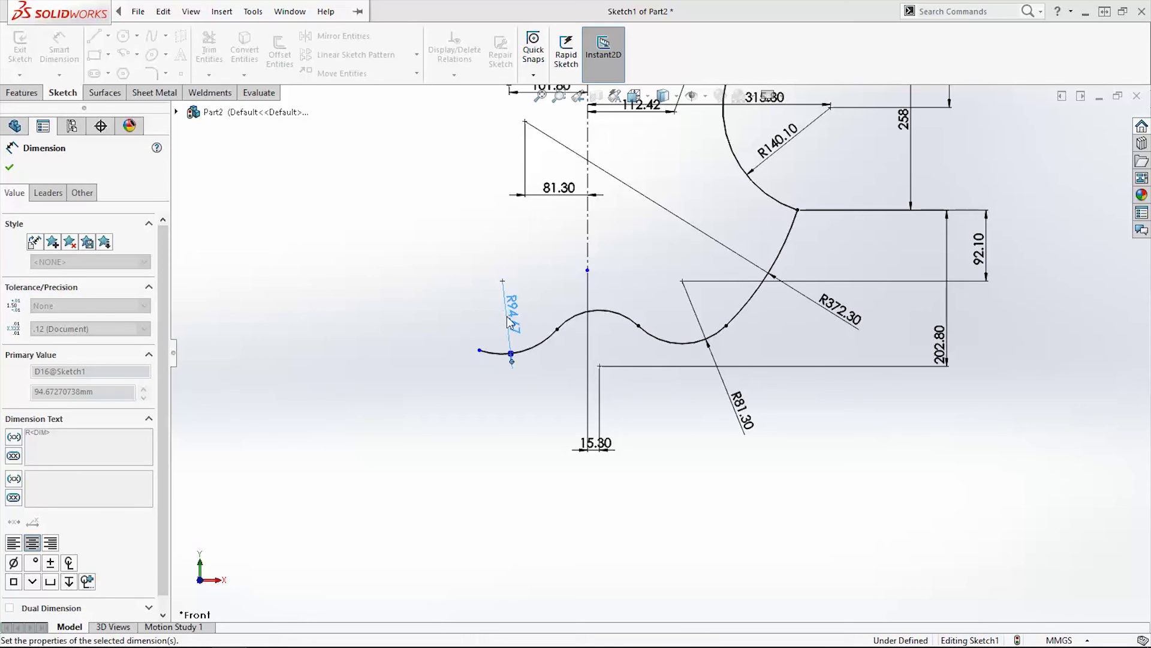
left_click_drag(497, 341, 459, 309)
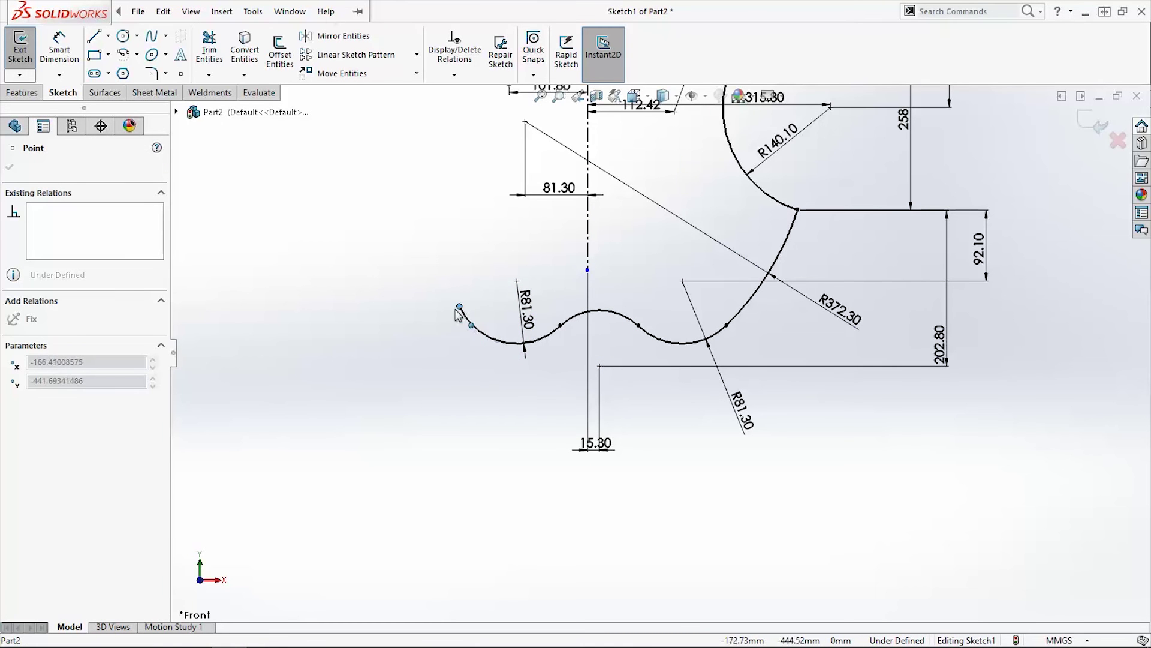
left_click(522, 389)
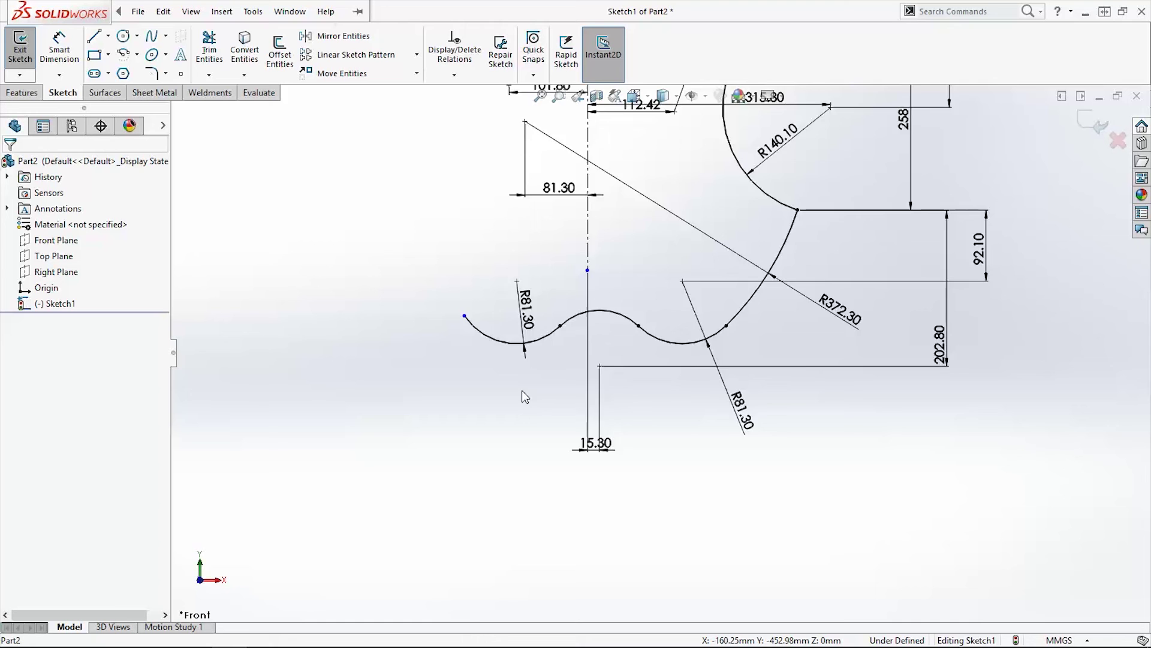
key("z")
scroll(621, 316, "down", 1)
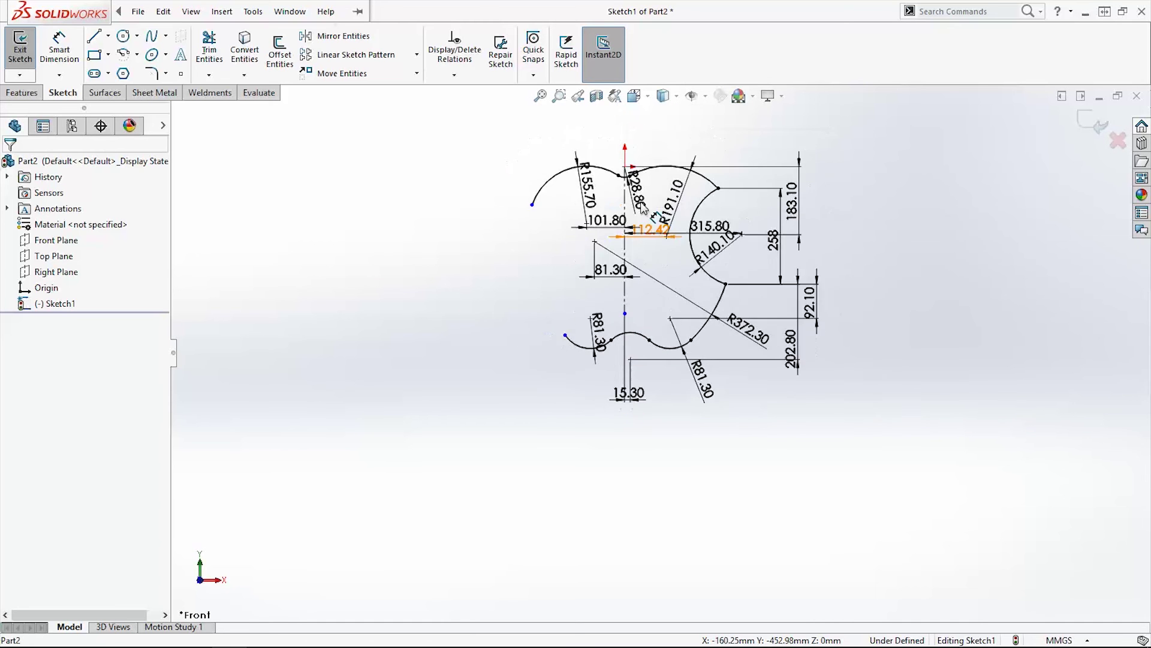
scroll(558, 288, "down", 1)
scroll(514, 270, "down", 1)
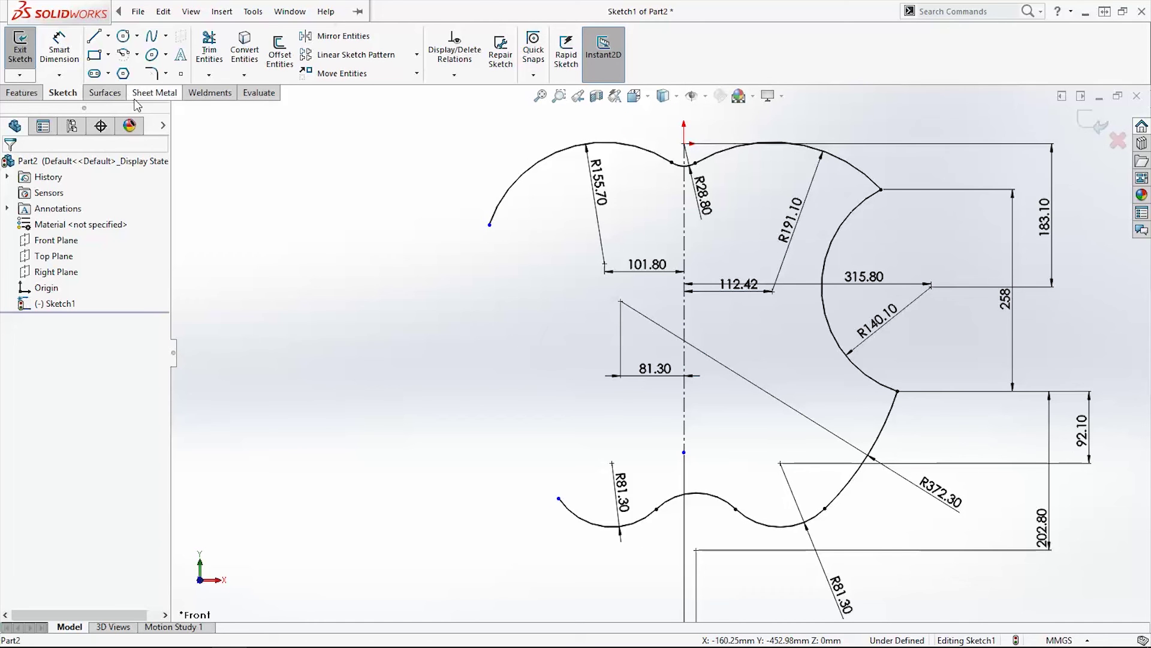
left_click(126, 56)
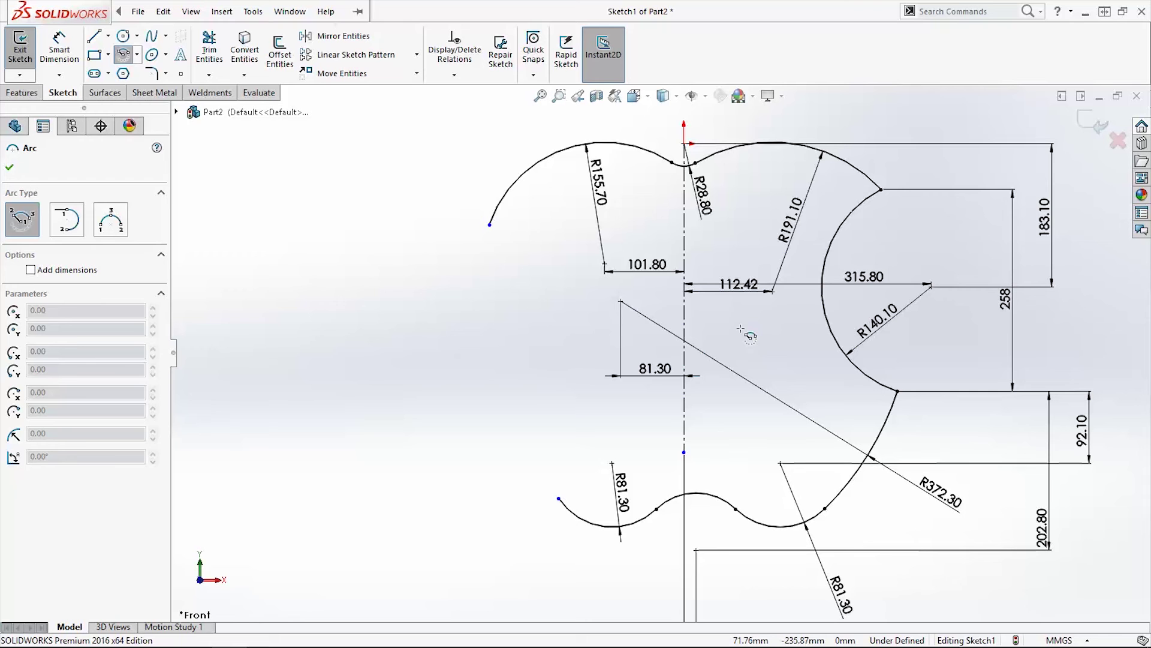
Draw a large left-side arc and set its radius to 331.50
left_click(714, 308)
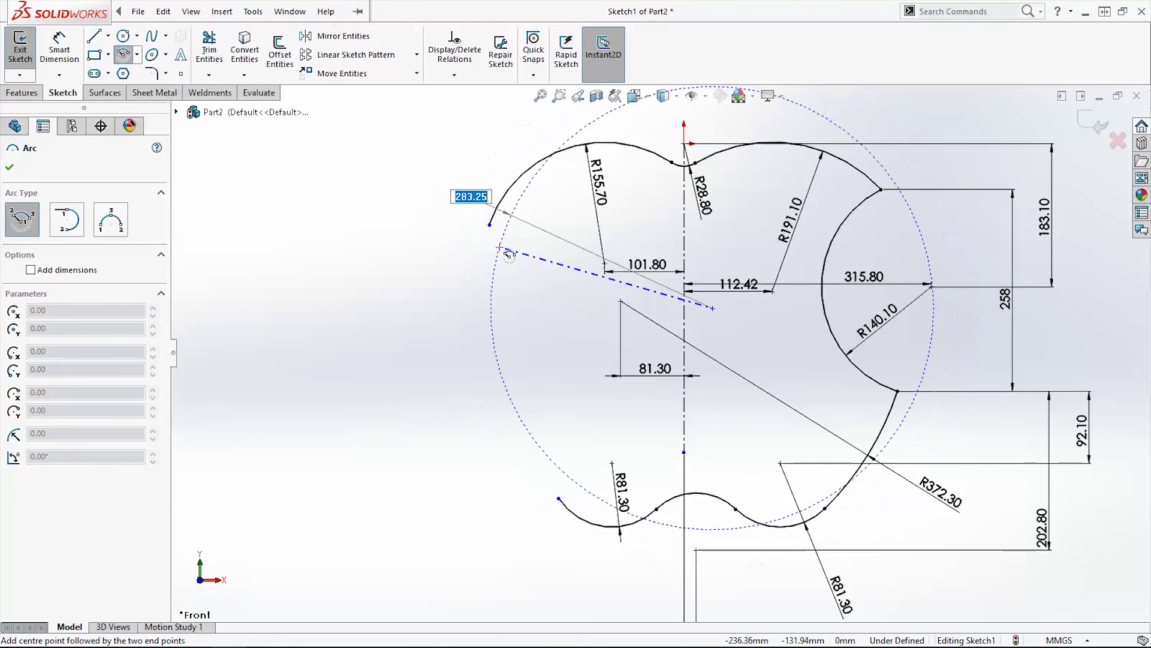
left_click(464, 248)
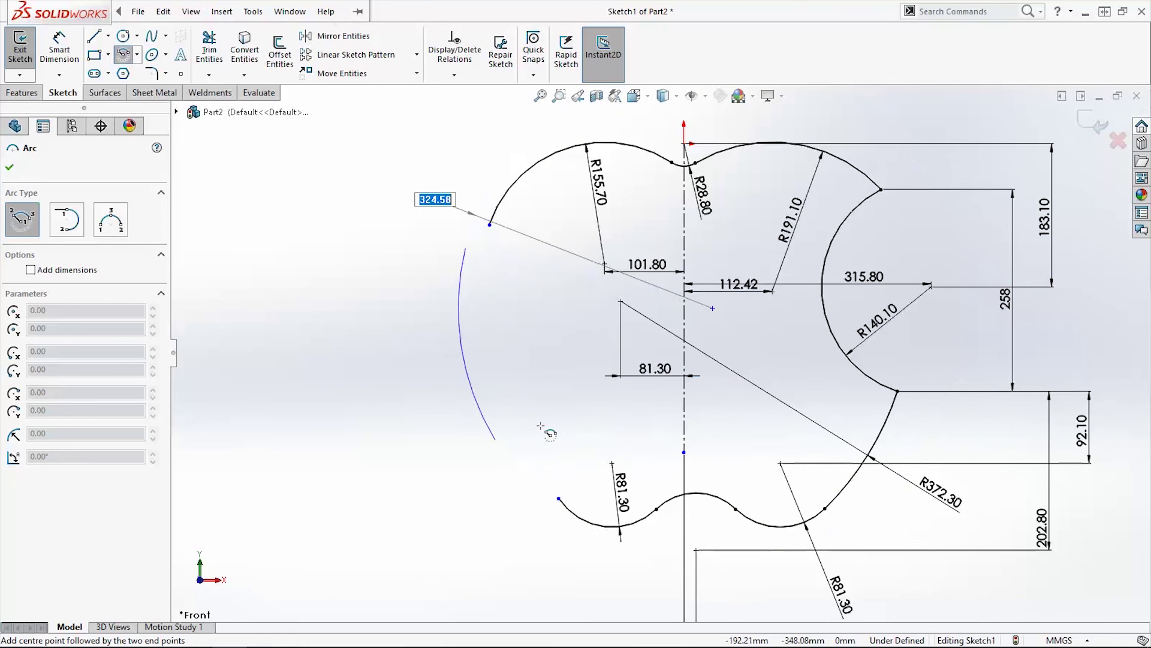
left_click(550, 444)
key("Escape")
left_click(460, 286)
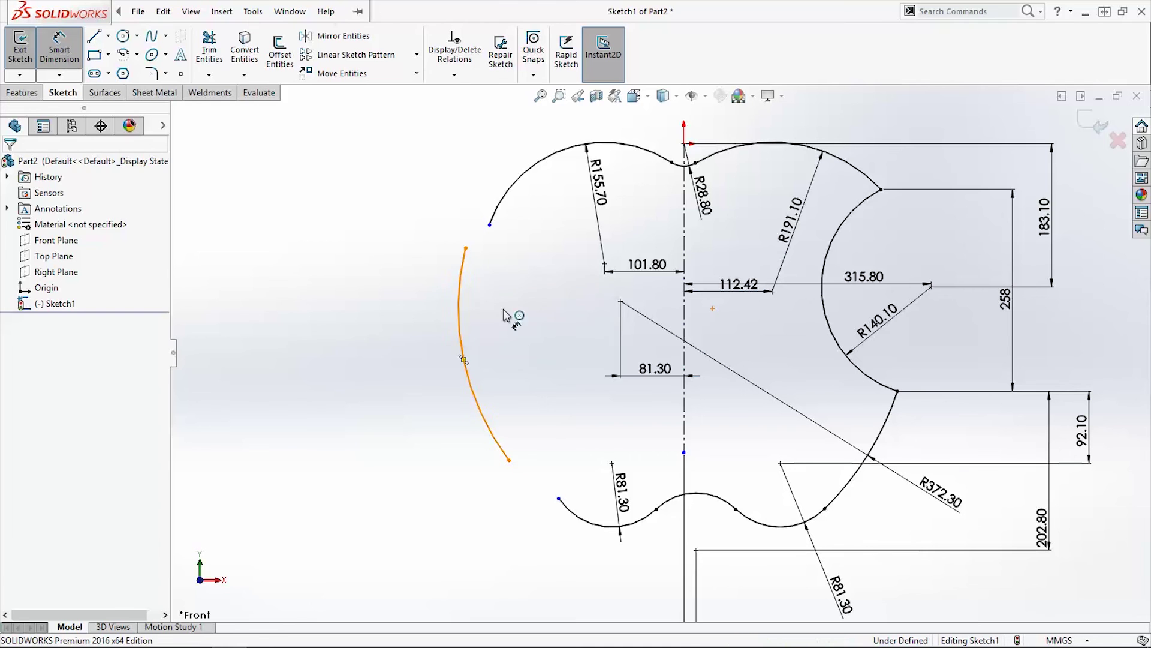
left_click(520, 346)
type("331.5")
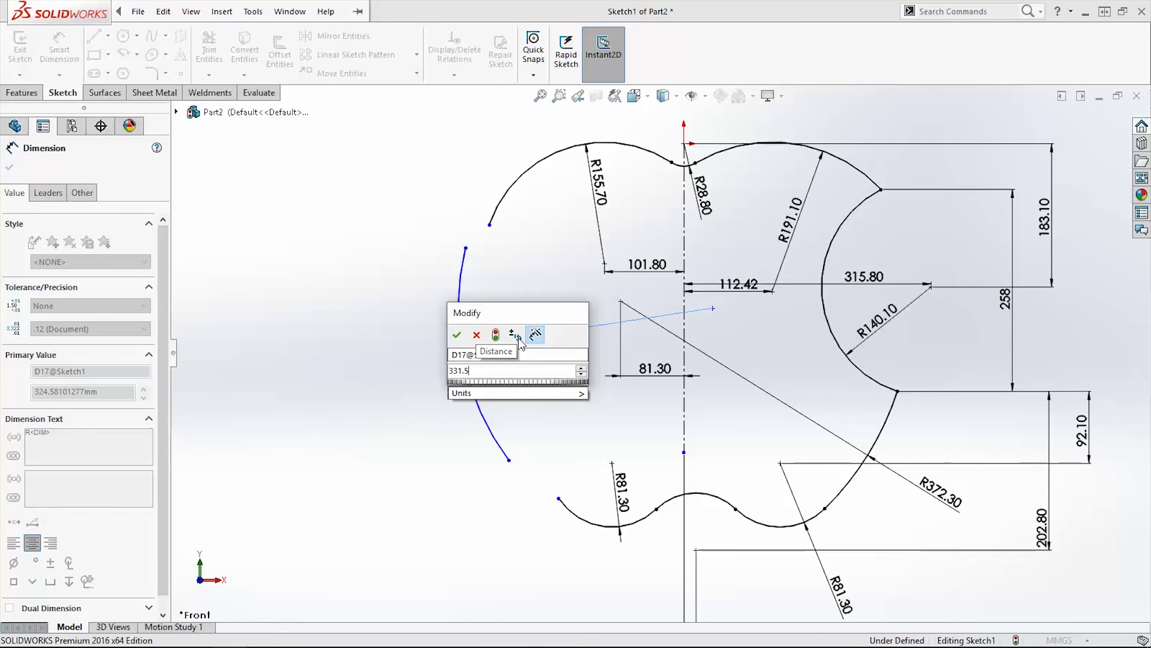
key("Return")
key("Escape")
Make the large left arc tangent to the top-left arc
left_click(475, 249)
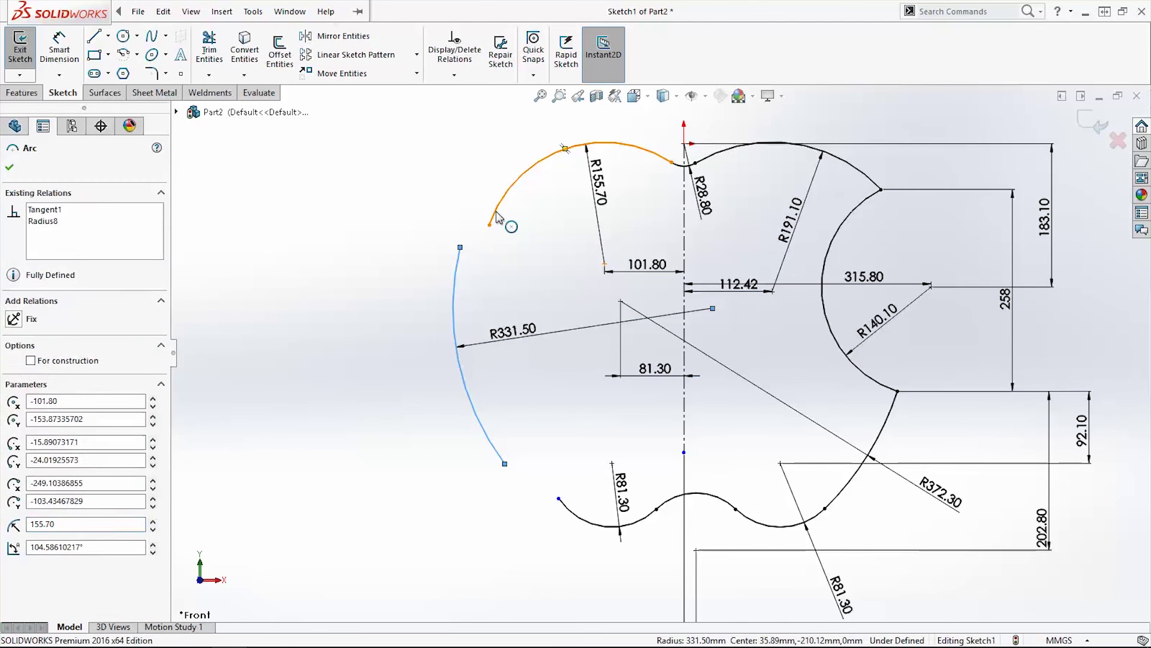
left_click(504, 206, "ctrl")
left_click(17, 416)
left_click(288, 368)
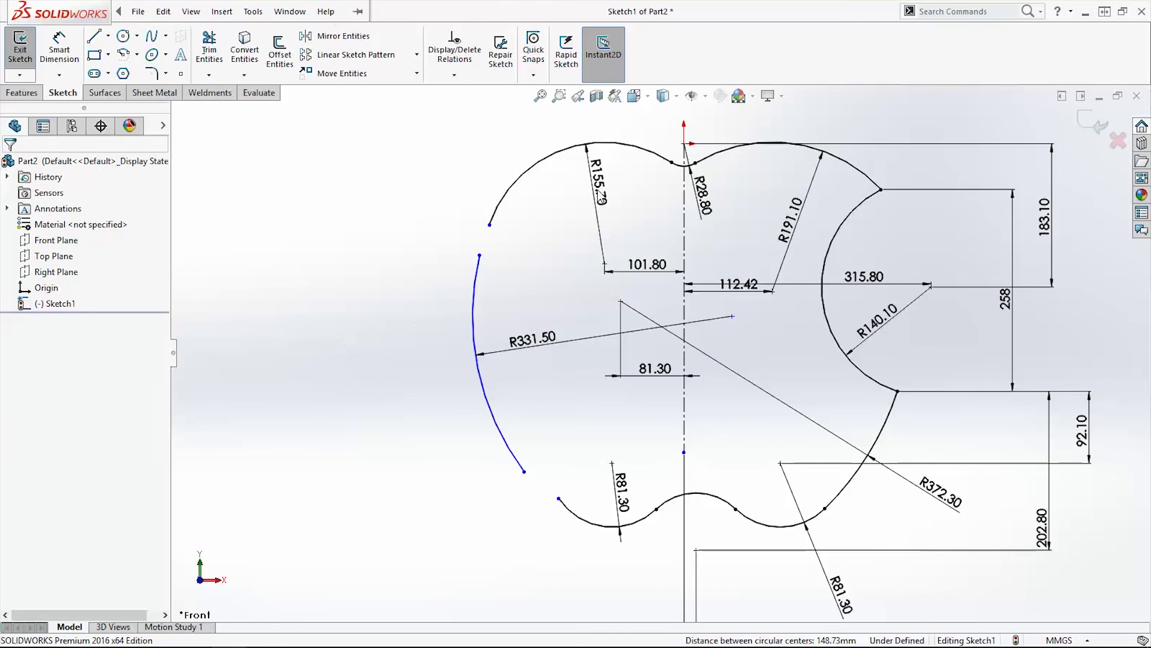
Drag the upper arc's end, the left arc's end and its centre so the two curves nearly meet
left_click(490, 226)
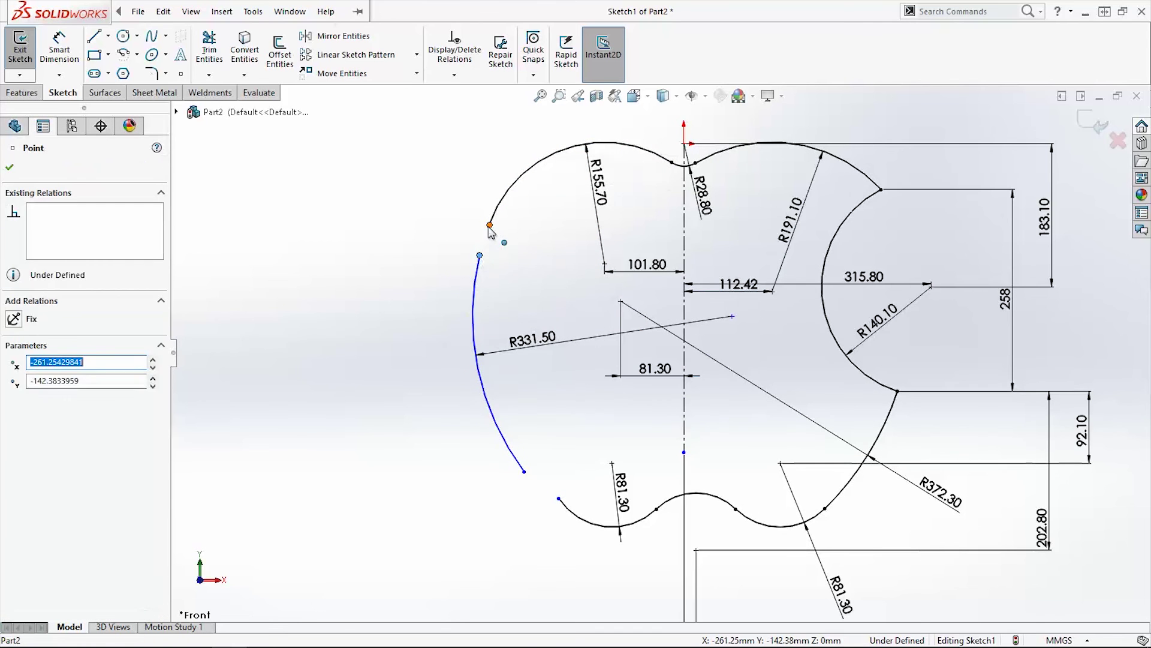
mouse_move(489, 226)
left_mouse_down()
mouse_move(482, 265)
mouse_move(475, 225)
left_mouse_up()
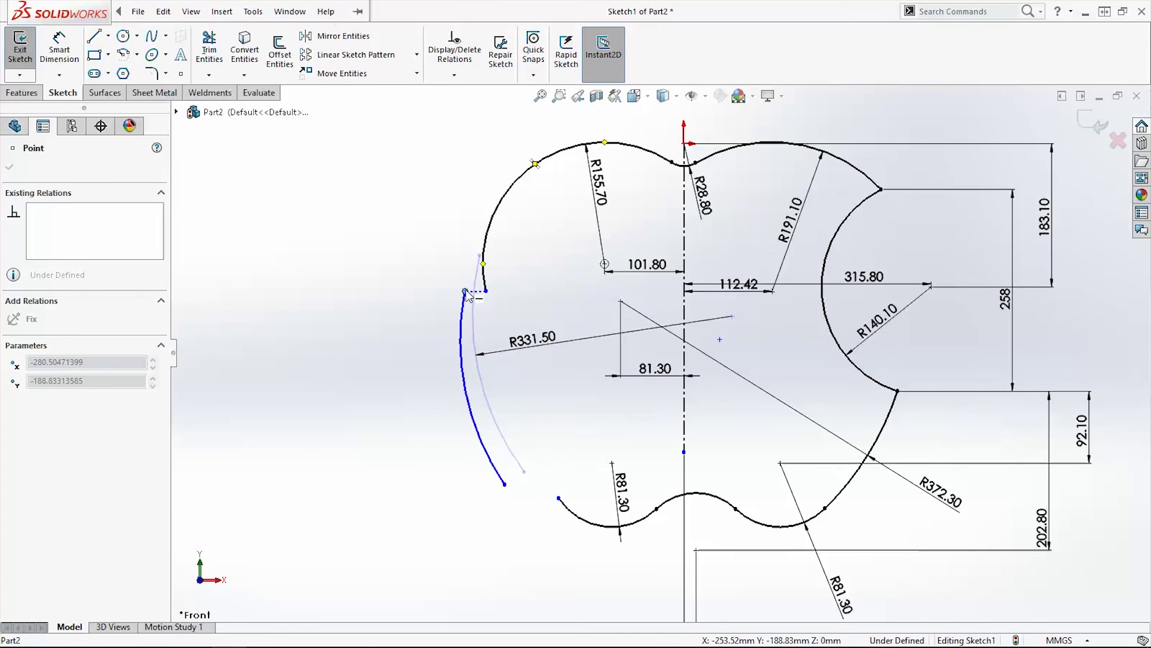
left_click_drag(475, 225, 462, 255)
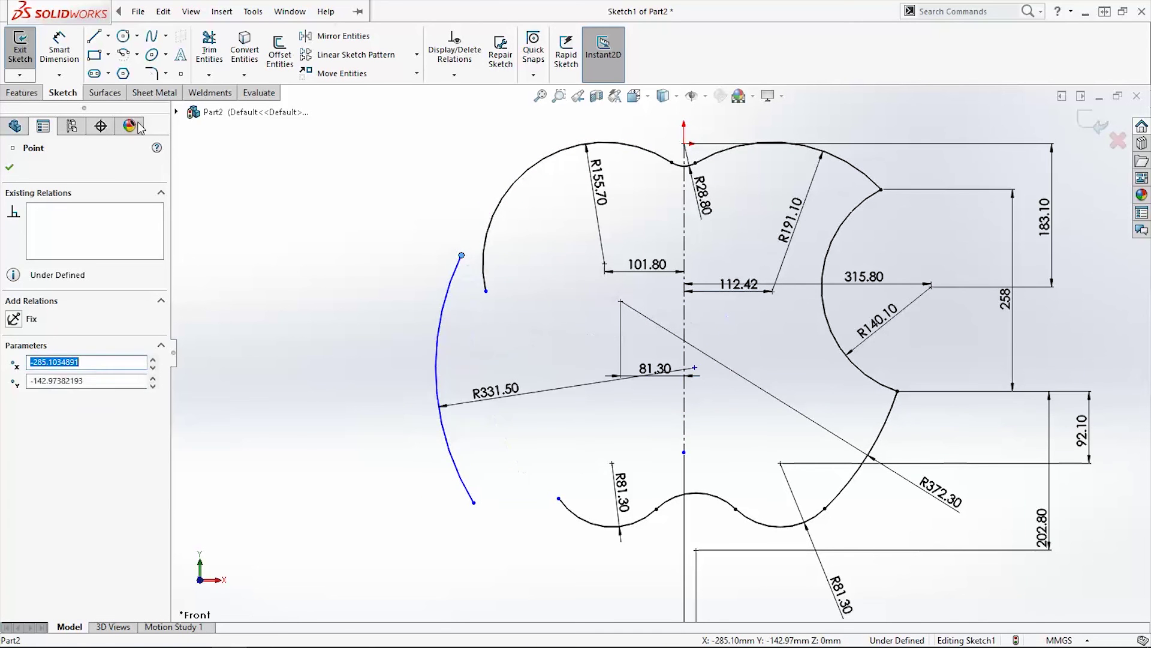
key("Escape")
mouse_move(695, 368)
left_mouse_down()
mouse_move(759, 328)
mouse_move(718, 412)
left_mouse_up()
key("Escape")
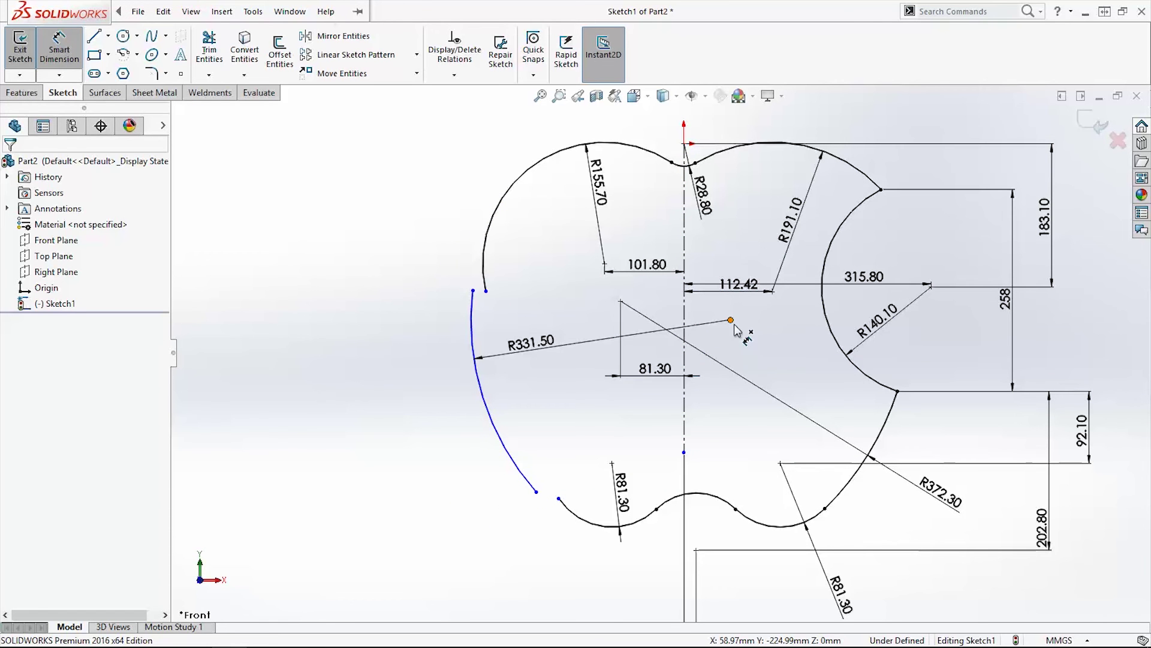
Dimension the large left arc's centre 68.70 from the centreline
left_click(729, 323)
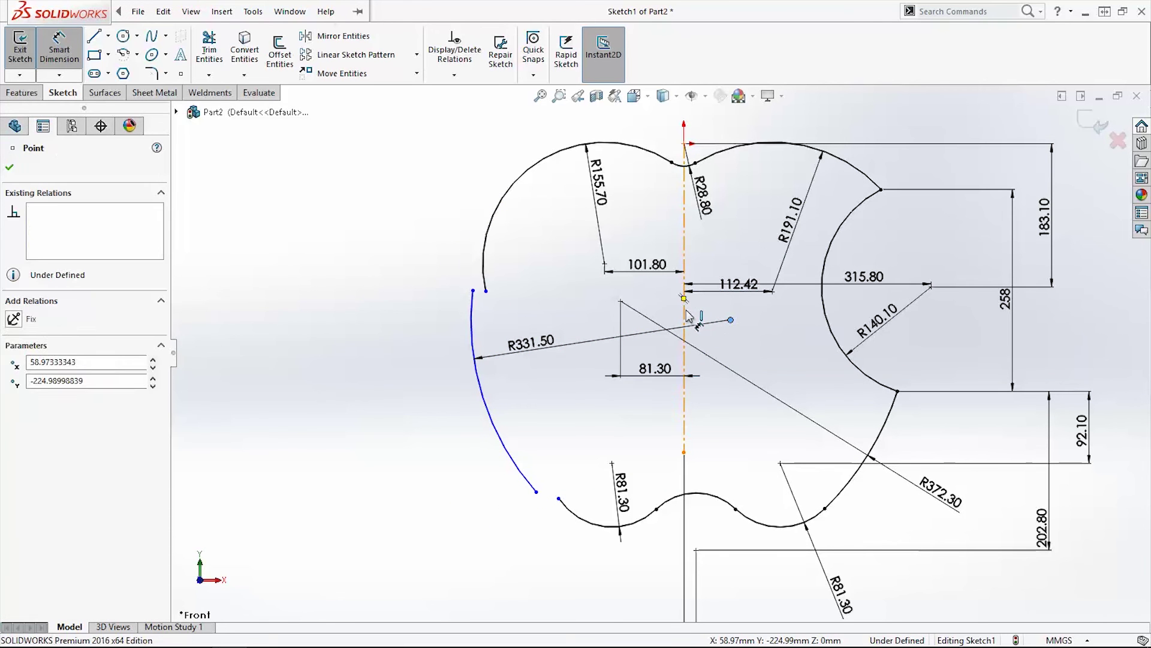
left_click(684, 324)
left_click(719, 344)
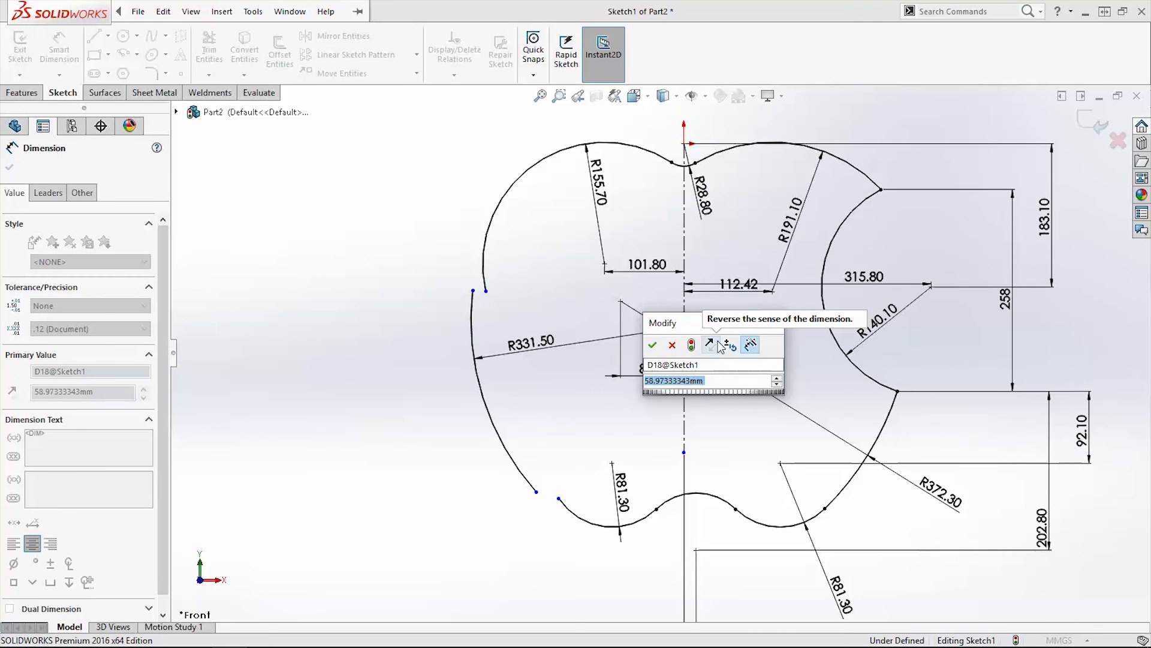
type("68.7")
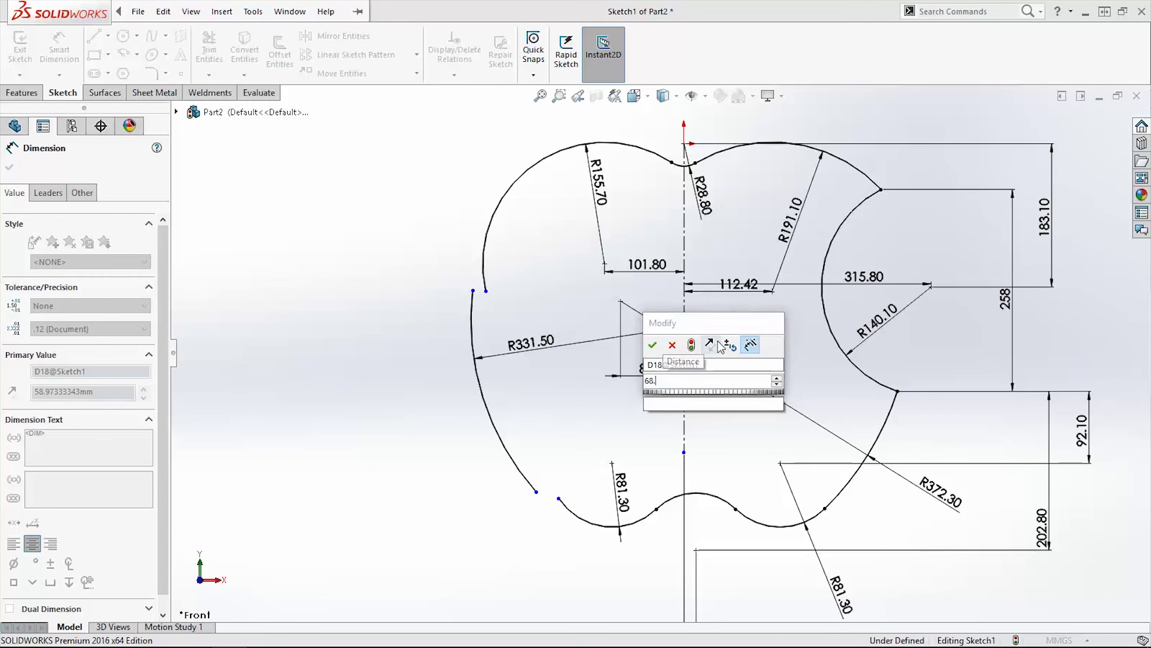
key("Return")
scroll(486, 260, "down", 3)
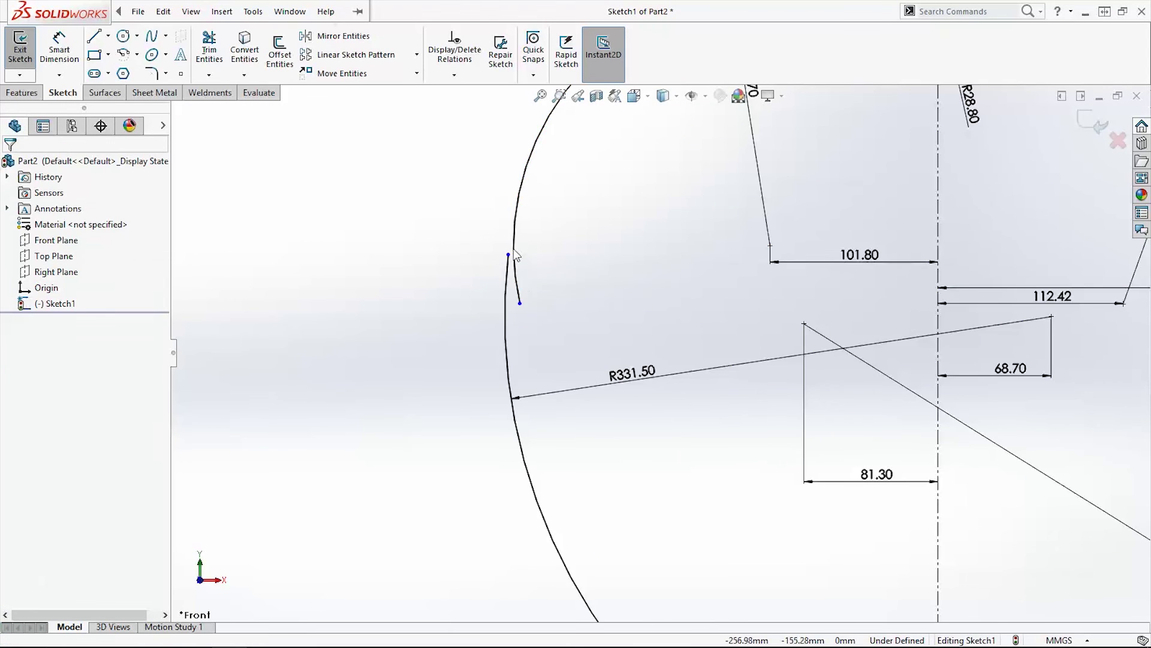
Trim the overlapping curve end so the left side flows into the top curve
left_click(594, 202)
key("Escape")
left_click(137, 11)
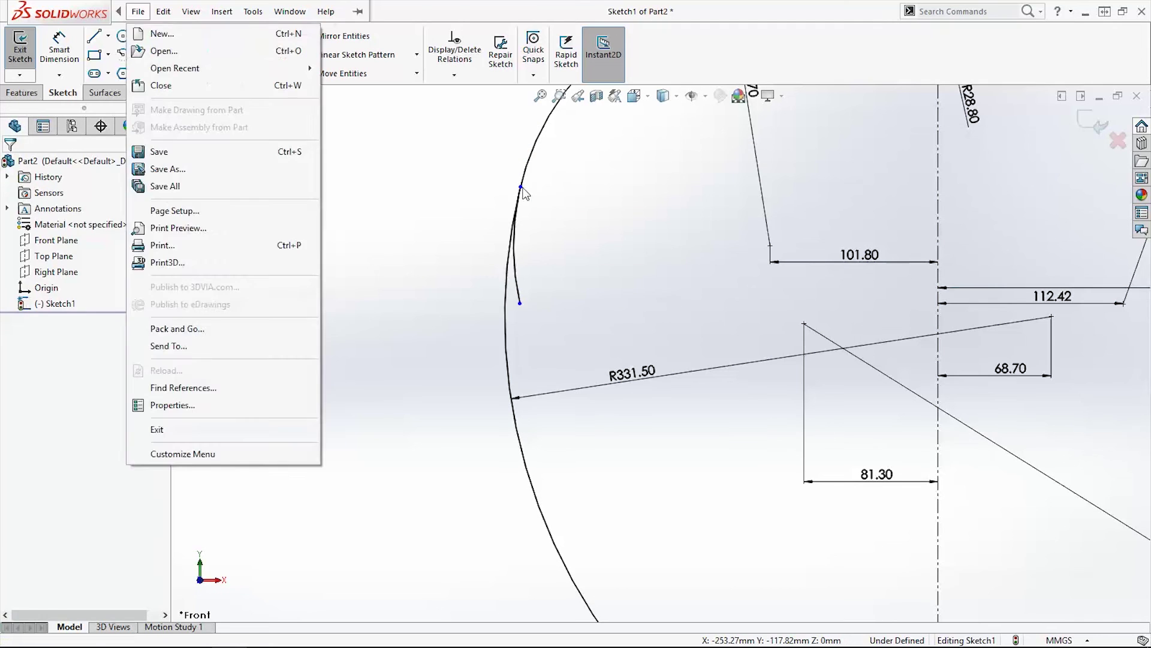
key("Escape")
left_click(217, 49)
scroll(435, 117, "down", 2)
scroll(434, 117, "down", 2)
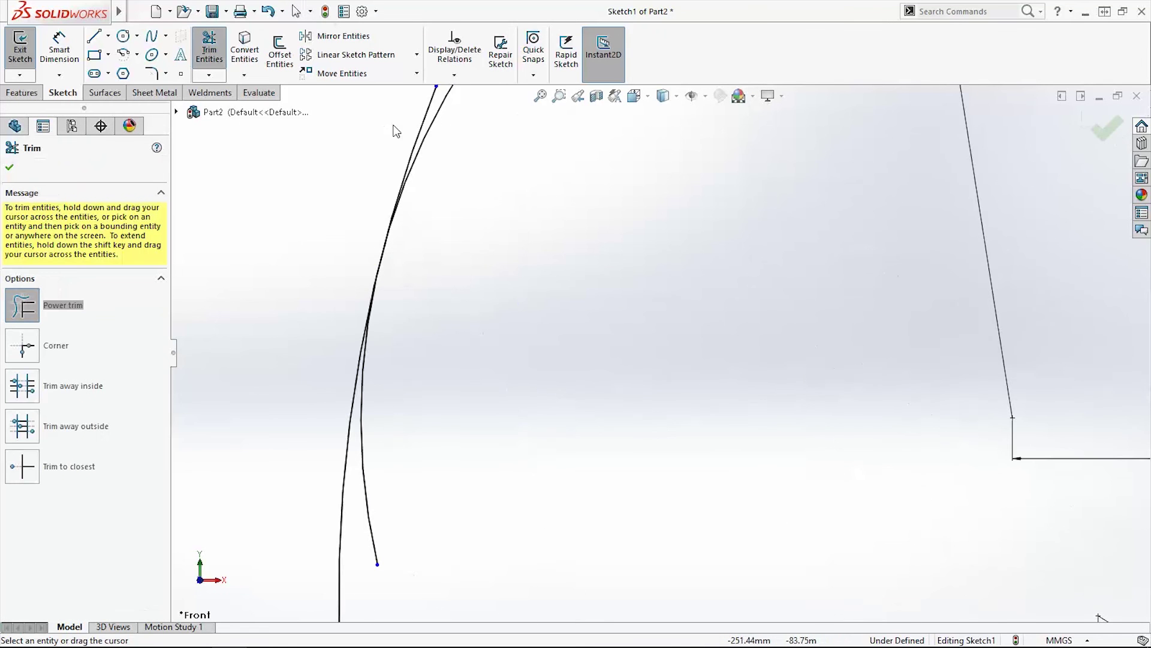
left_click_drag(376, 540, 404, 539)
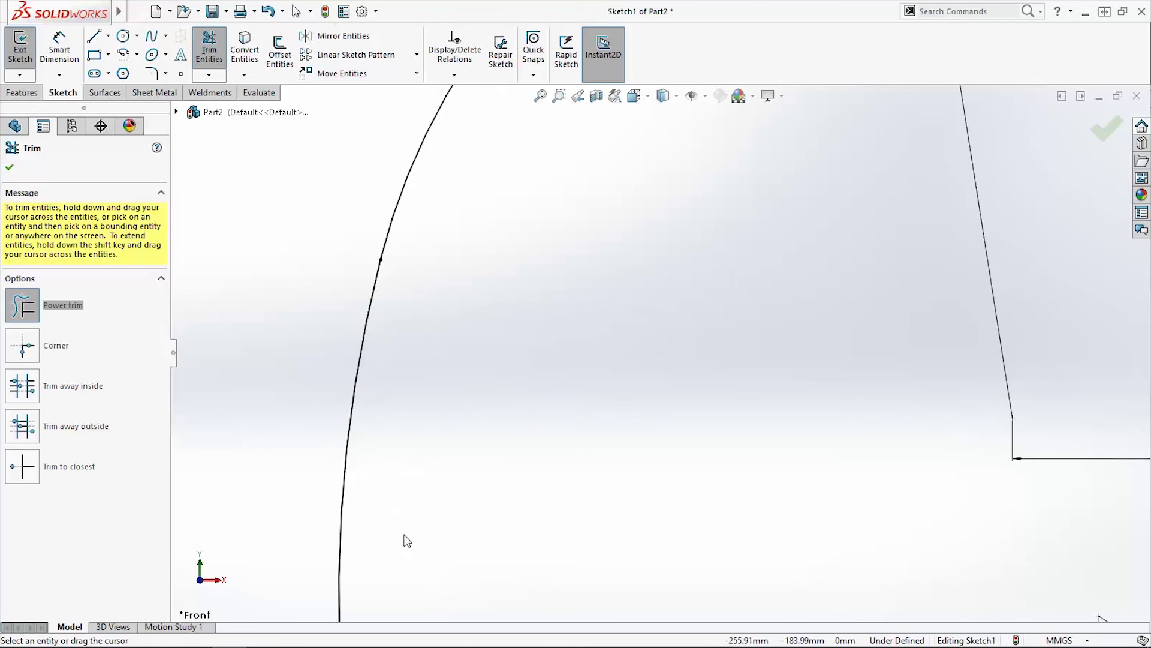
key("Escape")
scroll(559, 478, "up", 3)
scroll(699, 478, "up", 2)
scroll(785, 507, "up", 1)
scroll(786, 506, "down", 3)
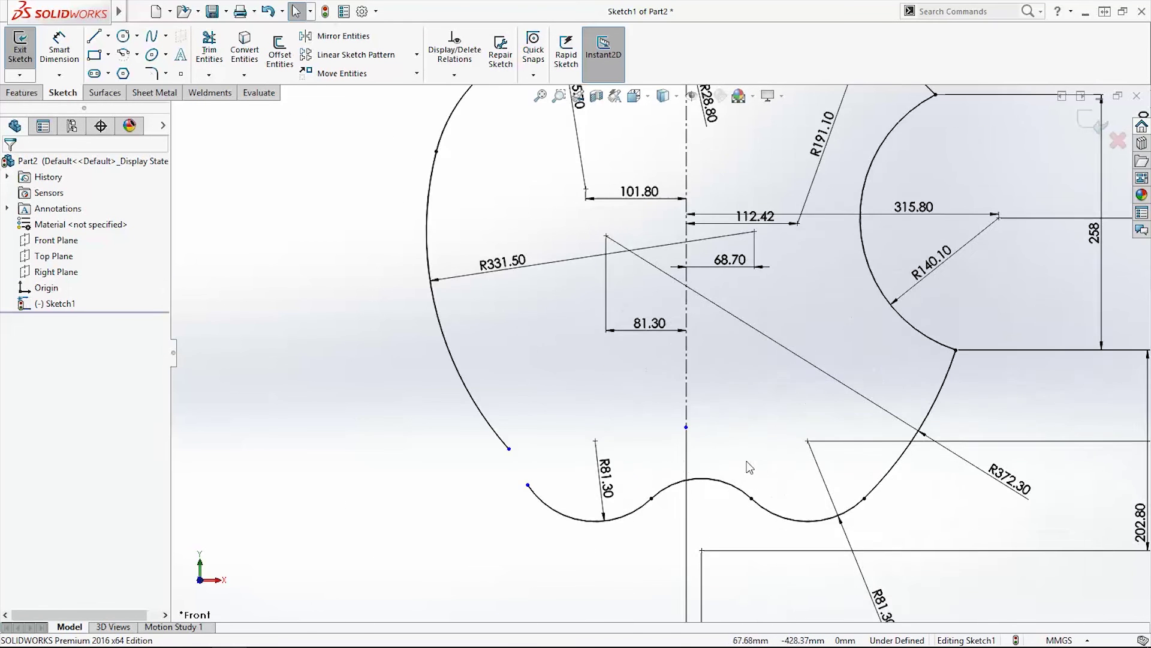
scroll(746, 465, "down", 2)
scroll(504, 468, "up", 2)
scroll(594, 453, "up", 2)
scroll(594, 453, "up", 1)
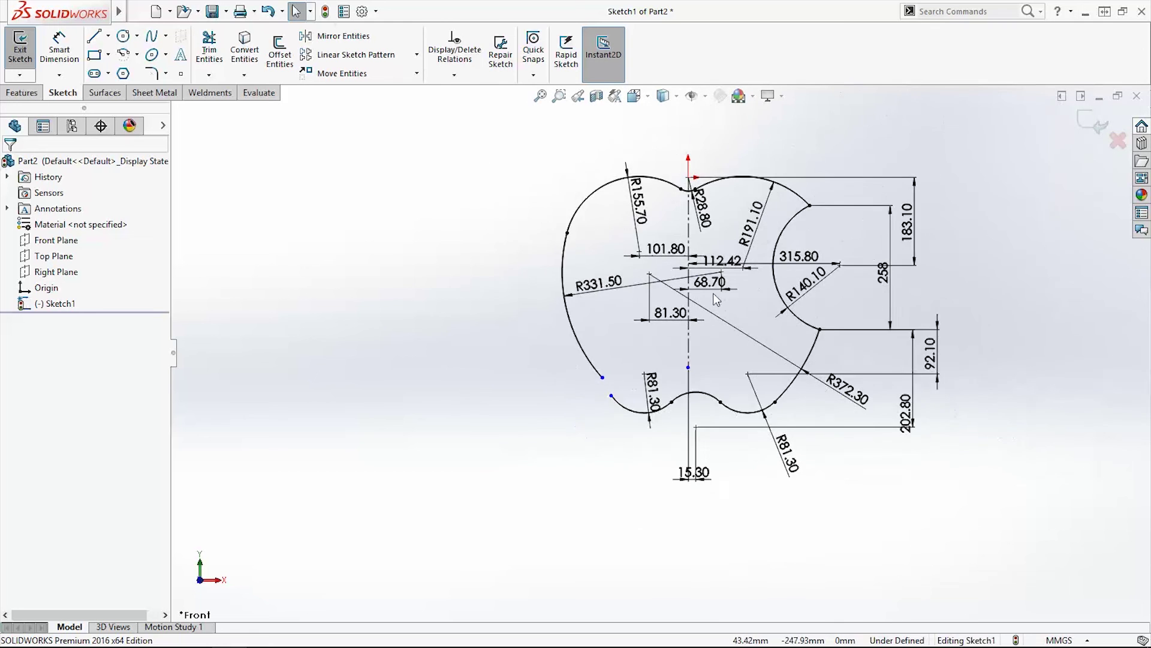
scroll(716, 300, "down", 1)
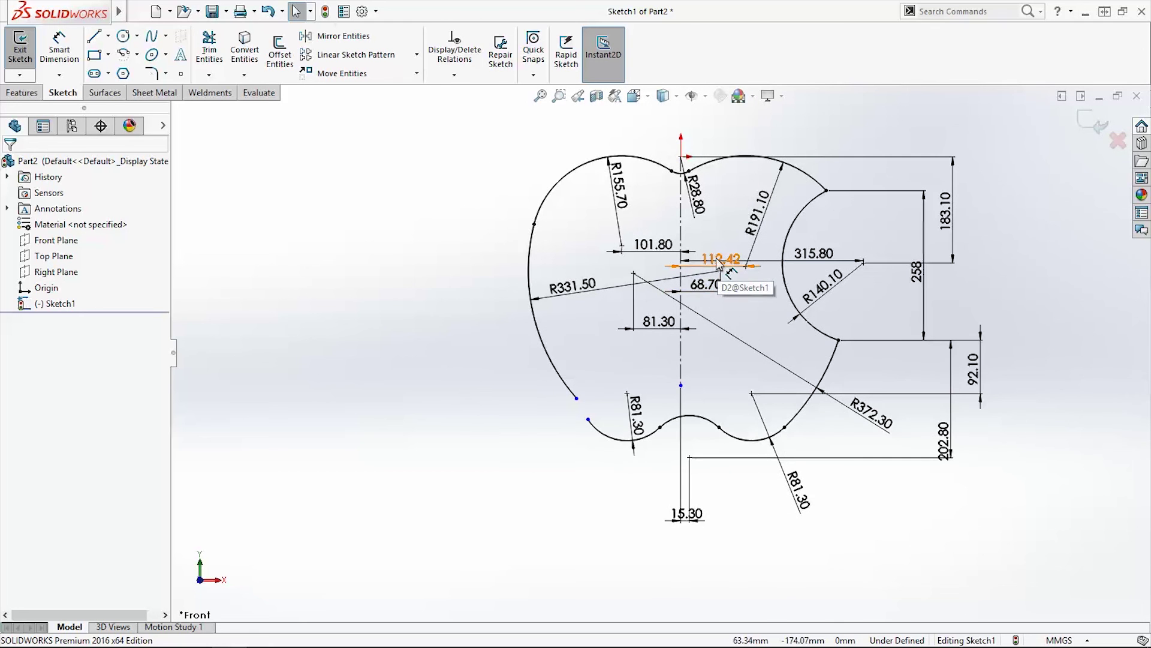
scroll(720, 262, "down", 1)
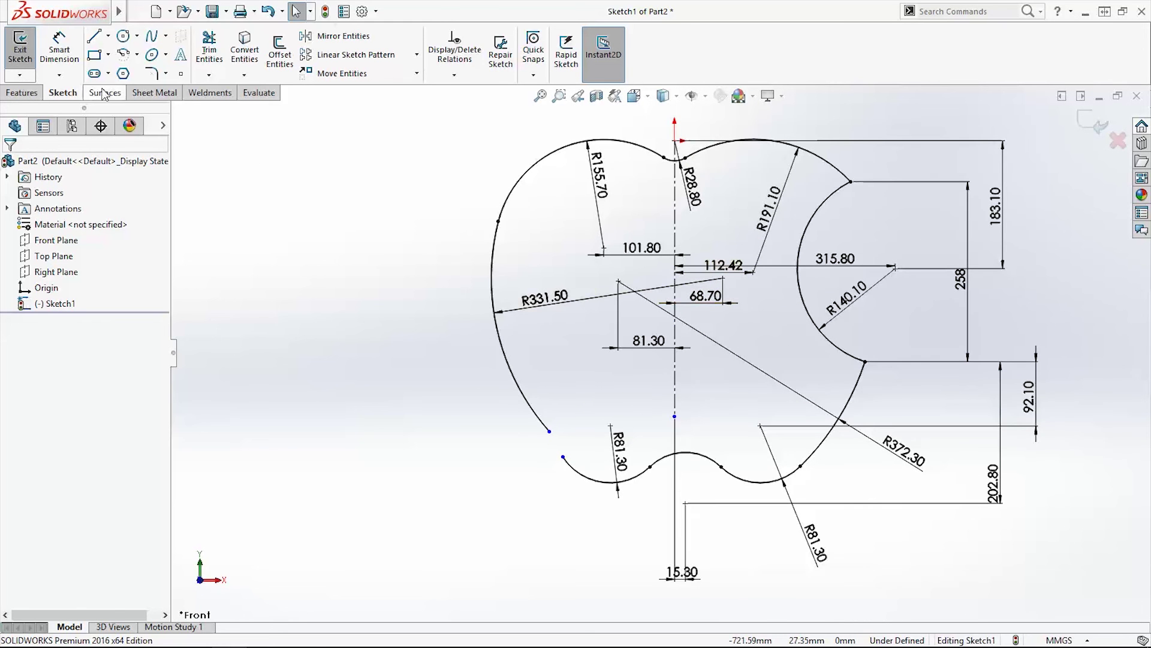
Draw a short bridging arc at the lower left and set its radius to 328.50
key("a")
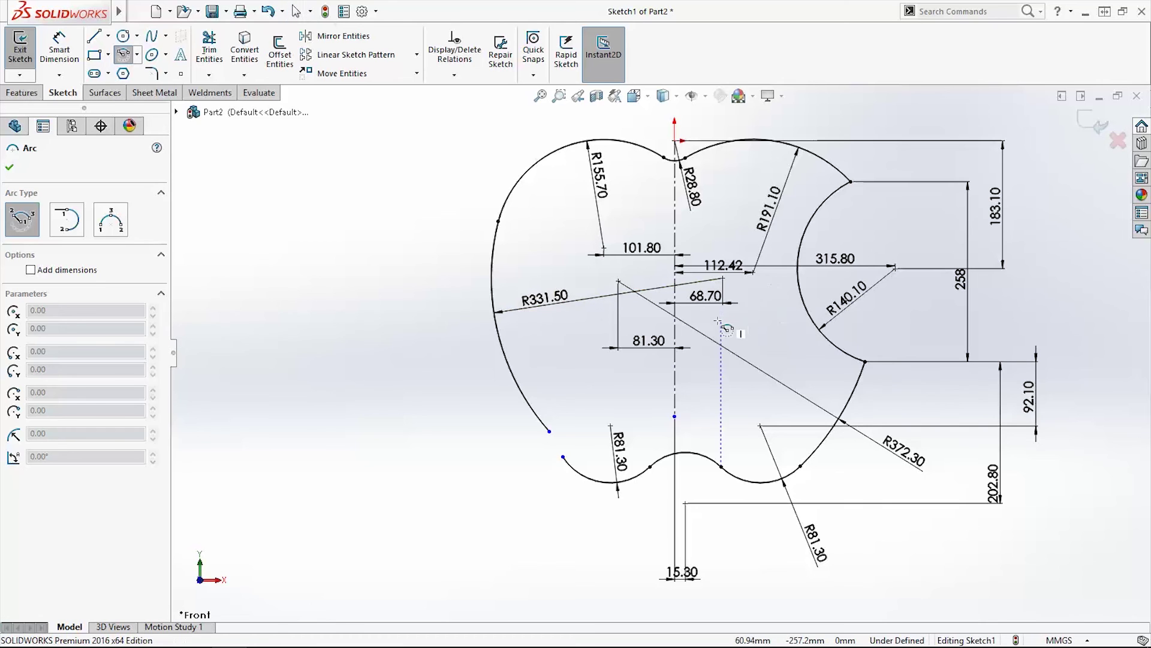
left_click(717, 320)
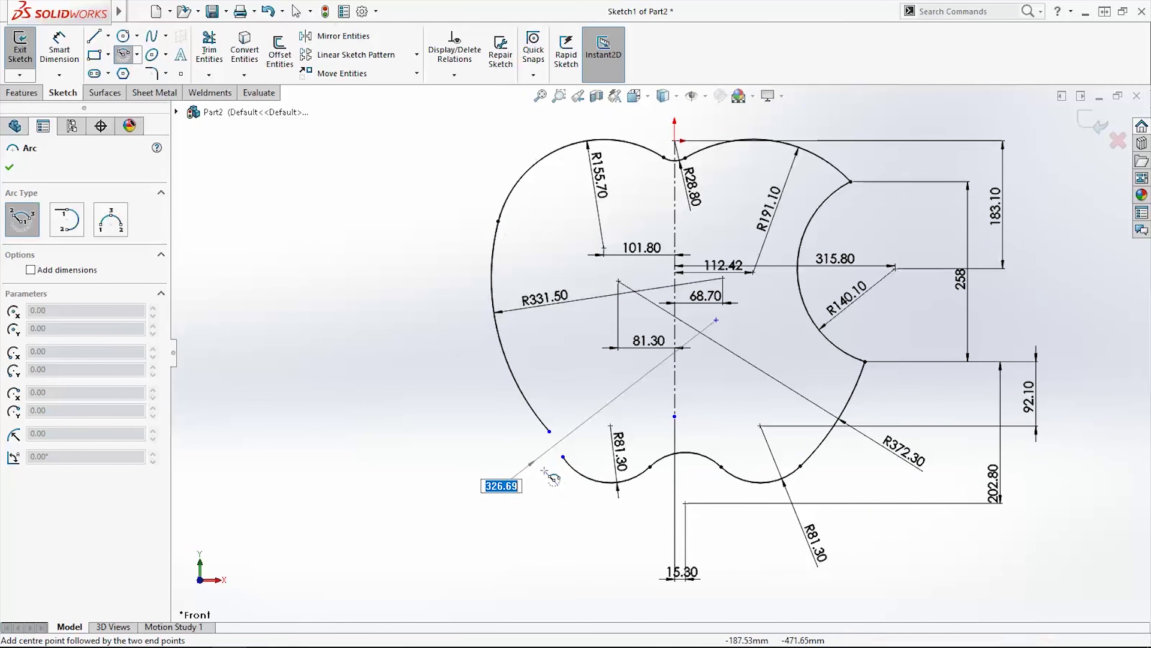
left_click(504, 405)
key("Escape")
left_click(75, 79)
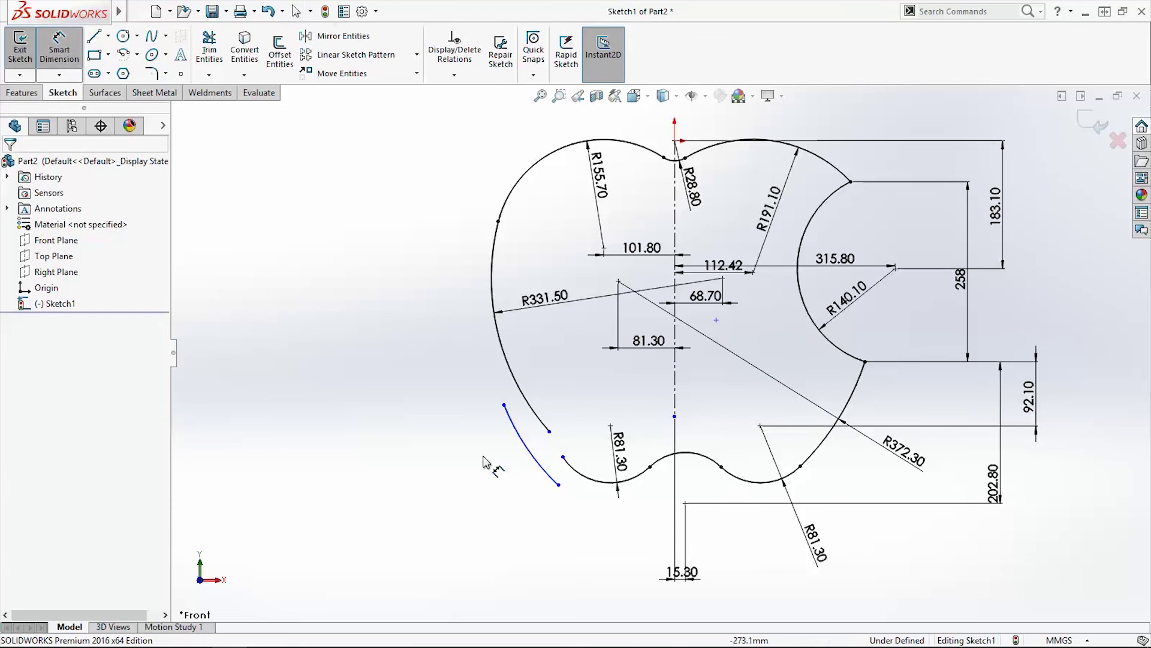
left_click(522, 439)
left_click(486, 464)
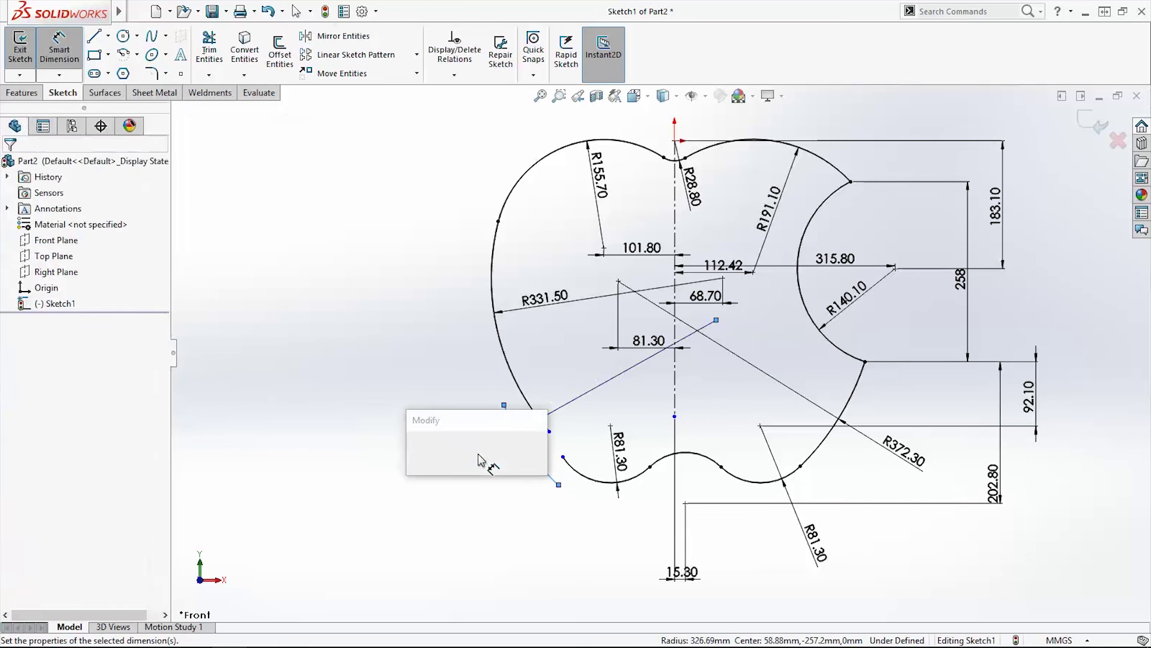
type("328")
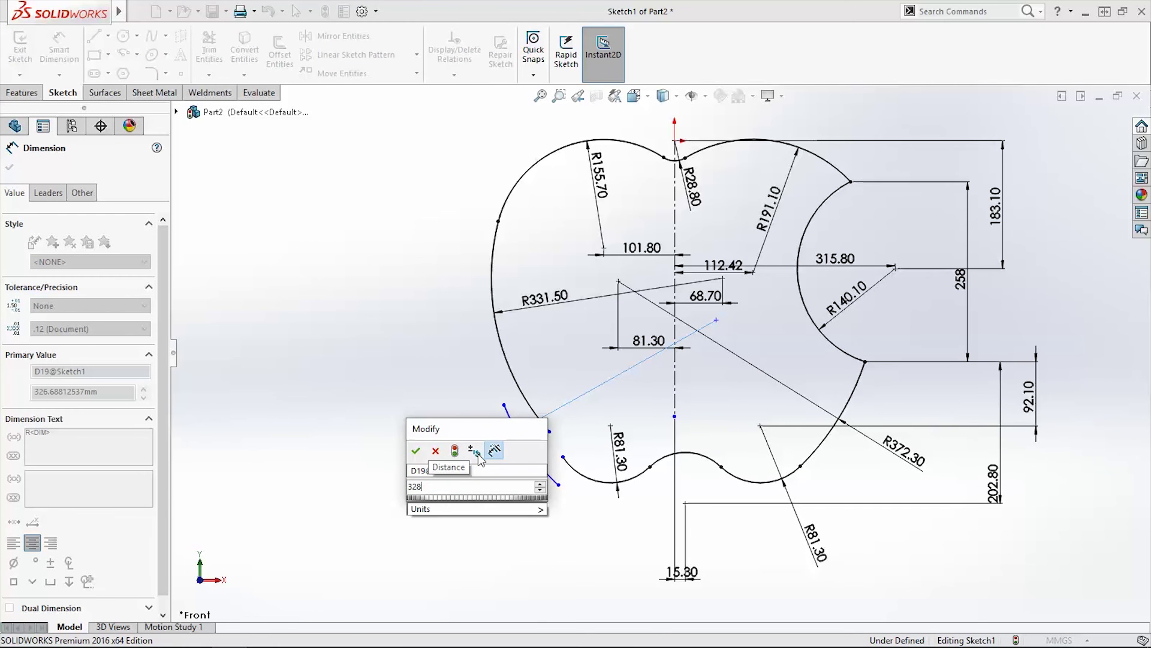
type(".5")
key("Return")
key("Escape")
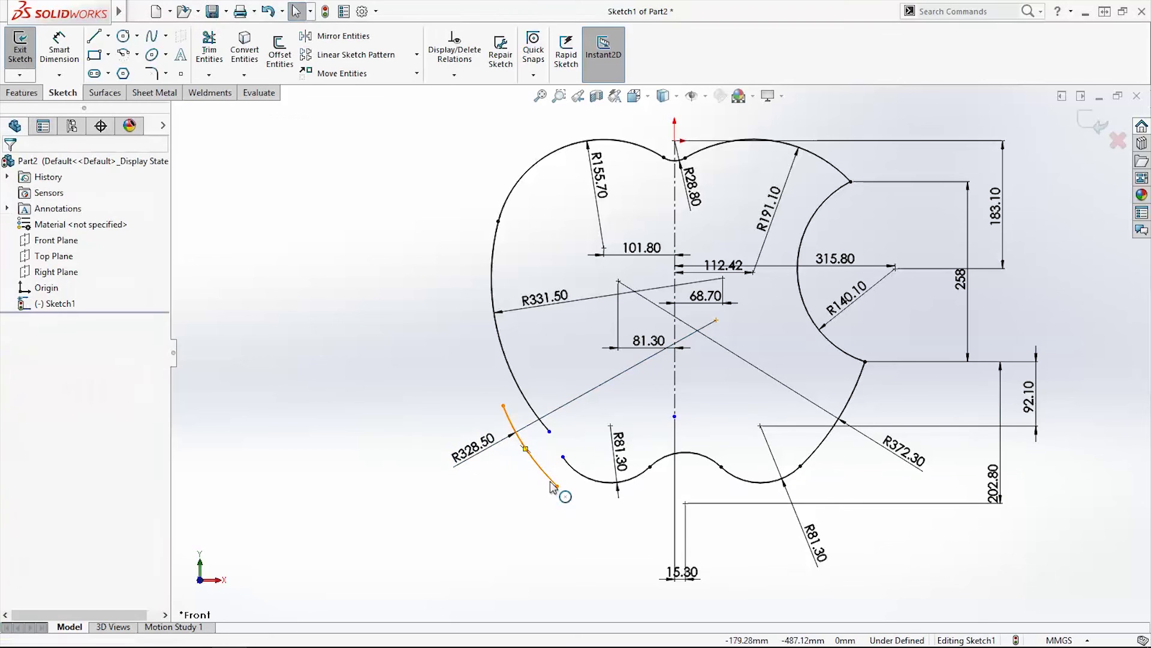
Make the R328.50 arc tangent to the lower R81.30 arc and extend its end along the bottom curve
left_click(551, 487)
left_click(635, 474, "ctrl")
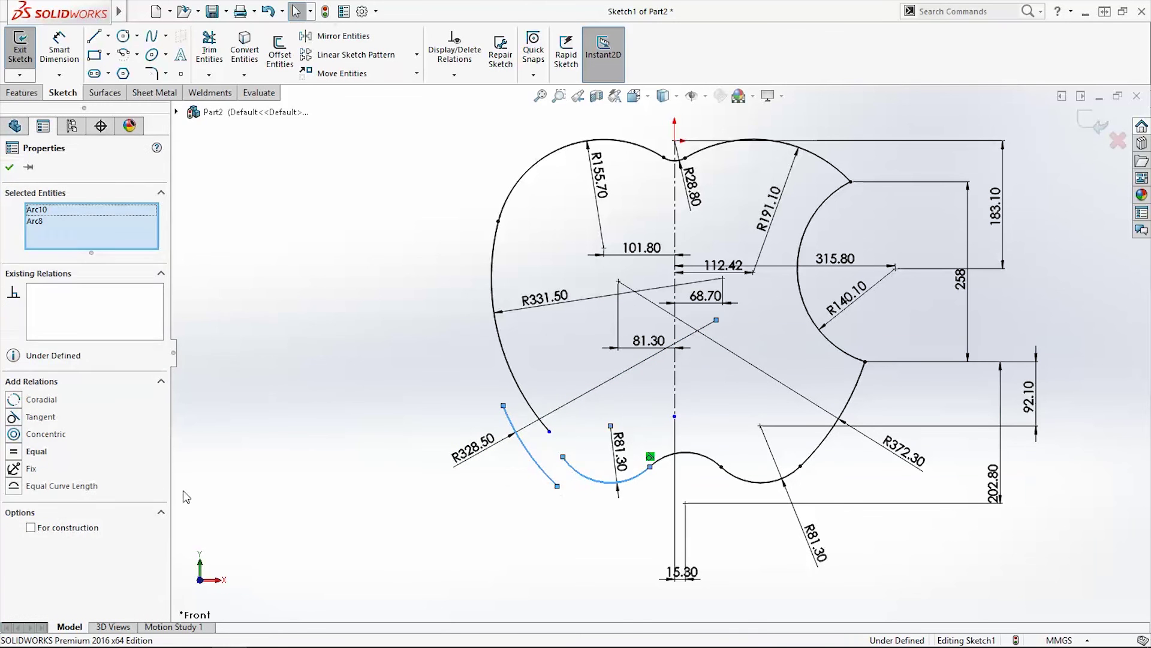
left_click(13, 417)
scroll(585, 459, "down", 3)
scroll(571, 450, "down", 2)
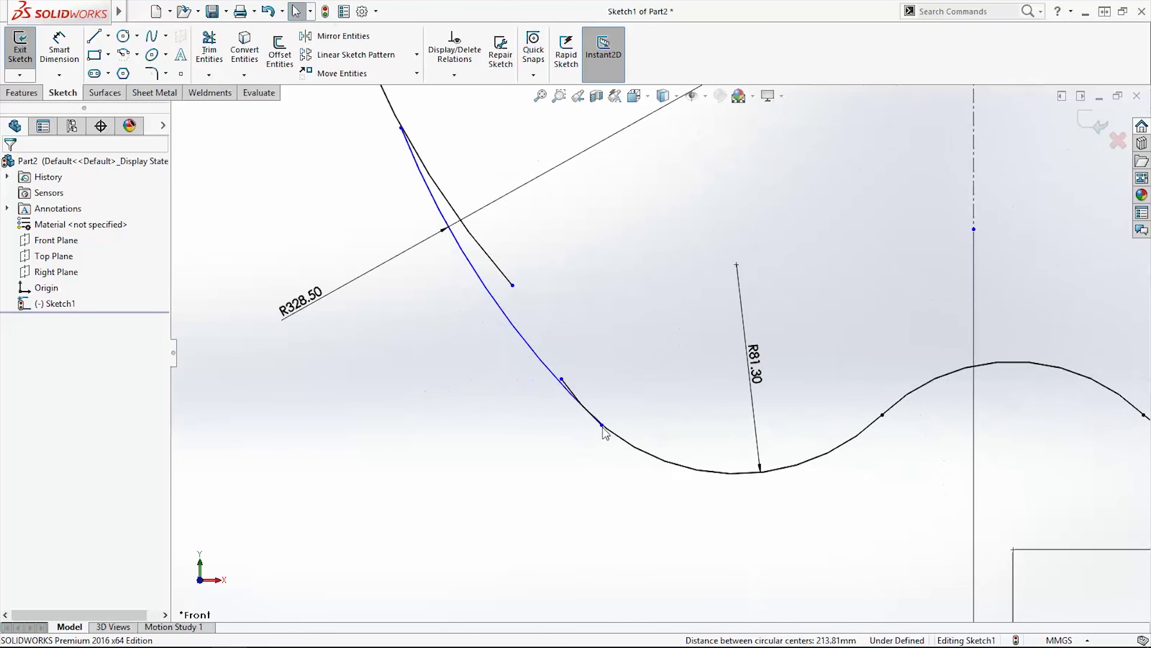
left_click(601, 428)
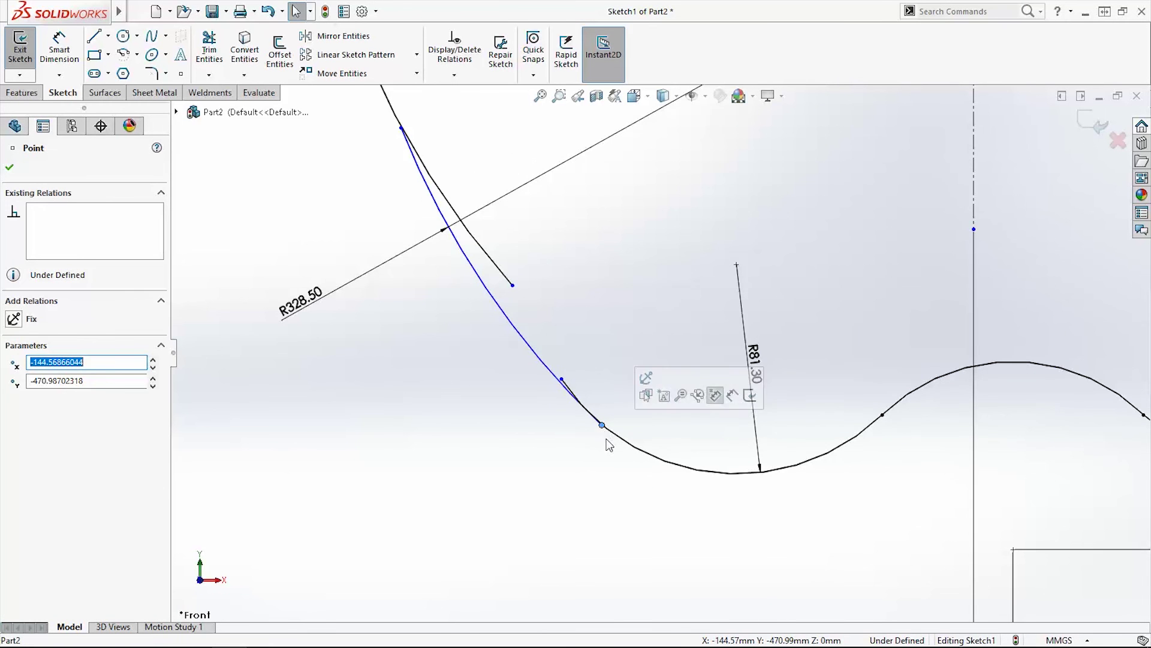
left_click_drag(604, 429, 672, 489)
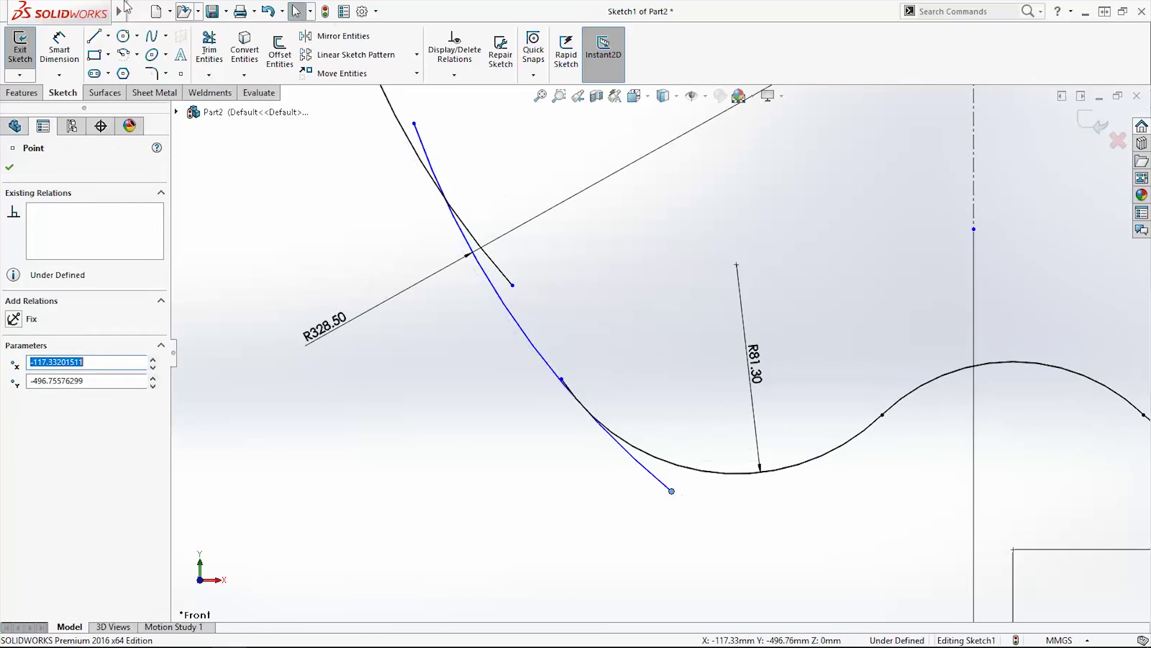
key("Escape")
Trim the lower overshoot of the new arc, undoing and redoing the trim
left_click(209, 50)
left_click_drag(599, 470, 668, 488)
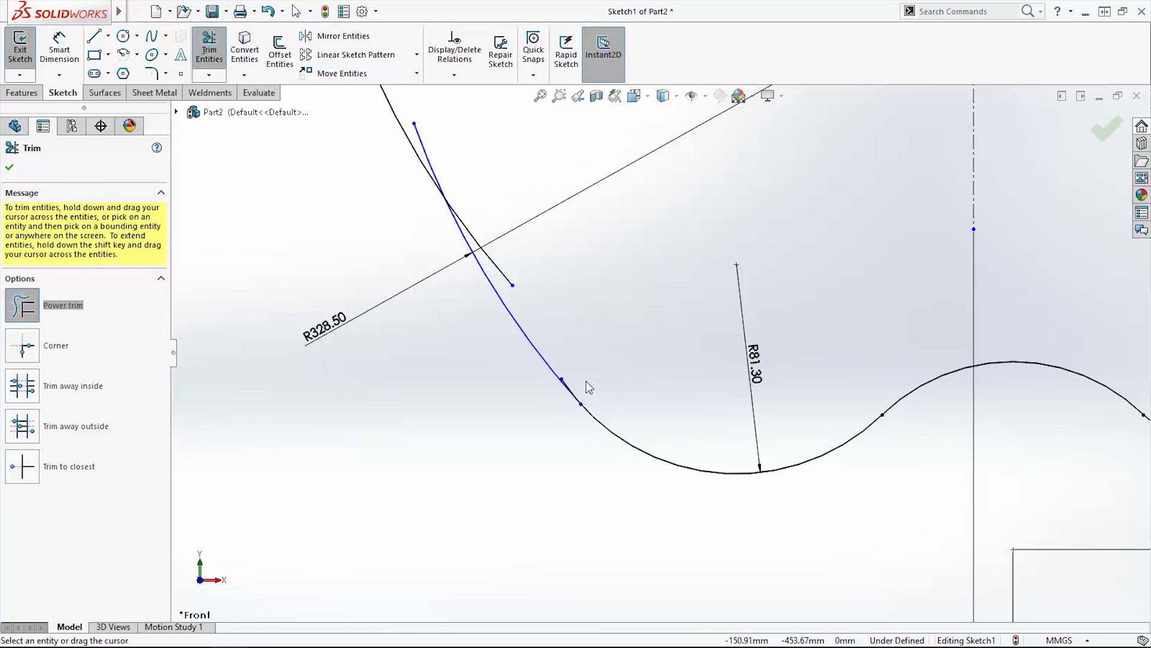
key("Escape")
key("ctrl+z")
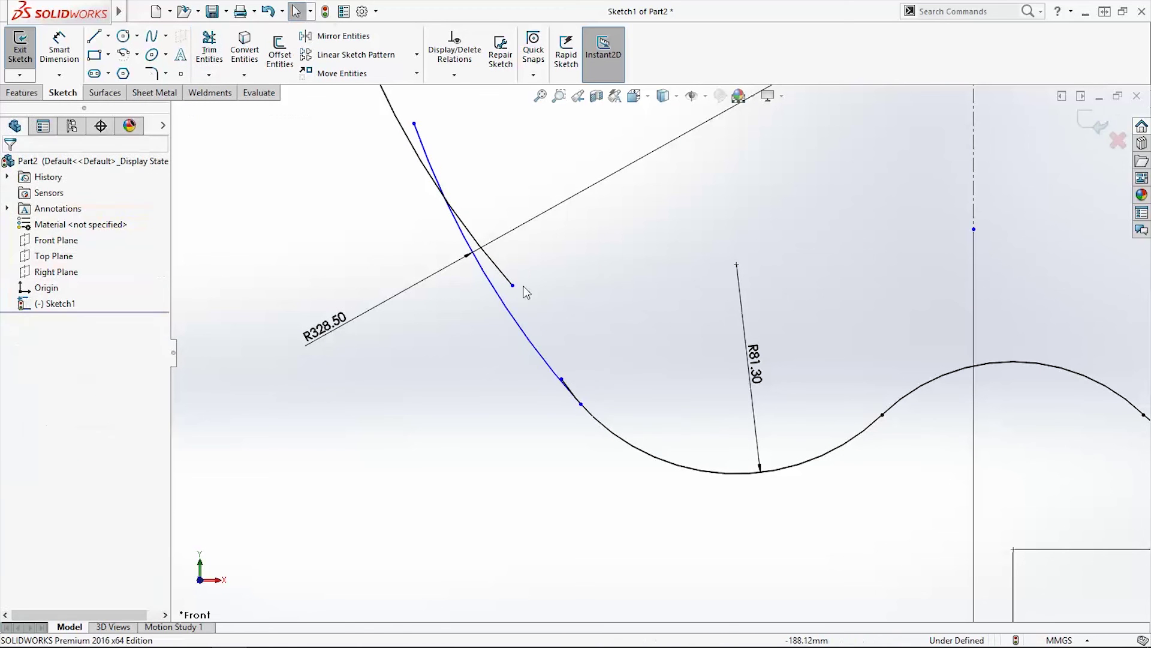
scroll(576, 391, "down", 2)
key("alt+f")
key("Escape")
scroll(670, 297, "up", 1)
scroll(670, 298, "down", 3)
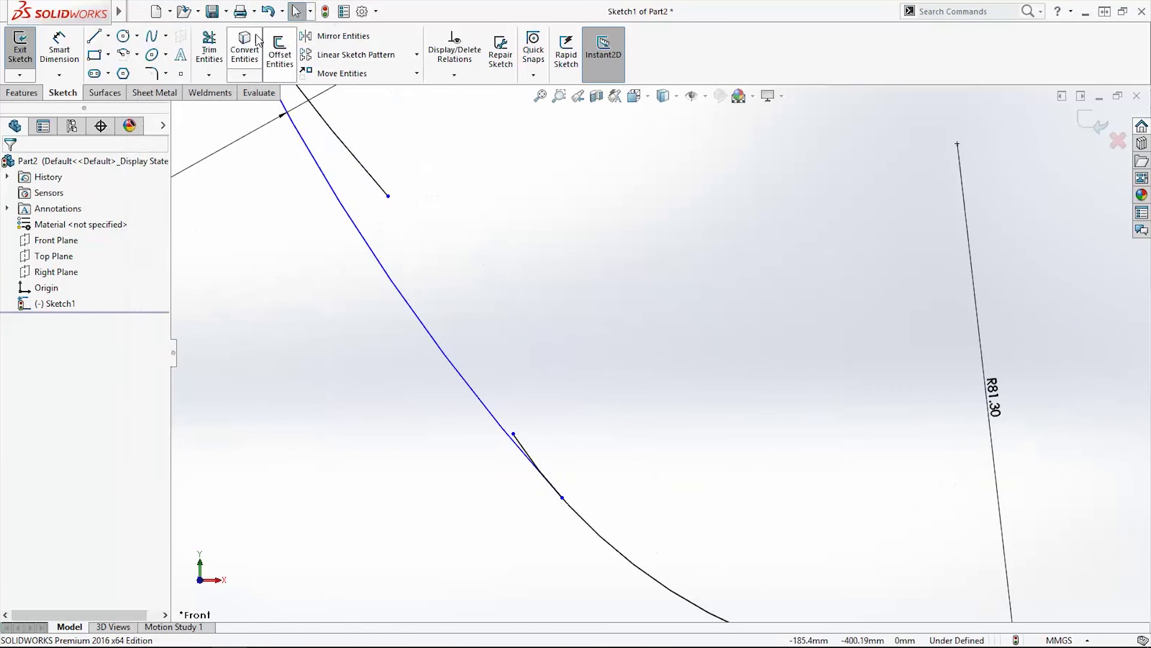
left_click(209, 50)
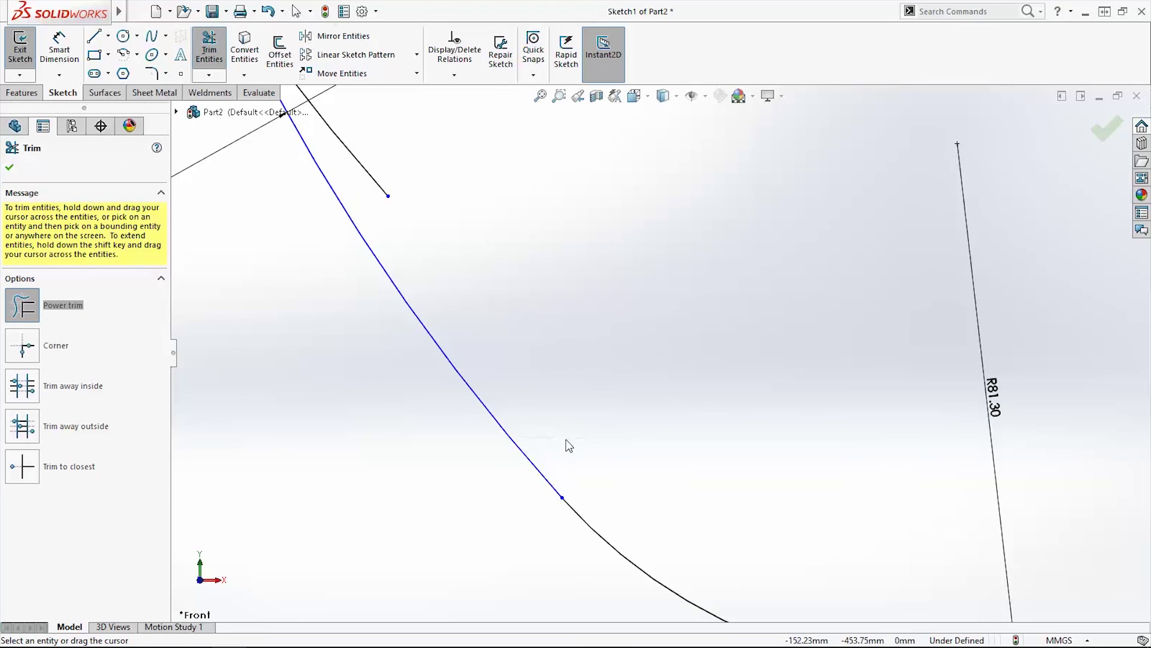
key("Escape")
scroll(547, 383, "up", 2)
scroll(553, 381, "up", 1)
scroll(553, 381, "up", 1)
scroll(783, 217, "down", 3)
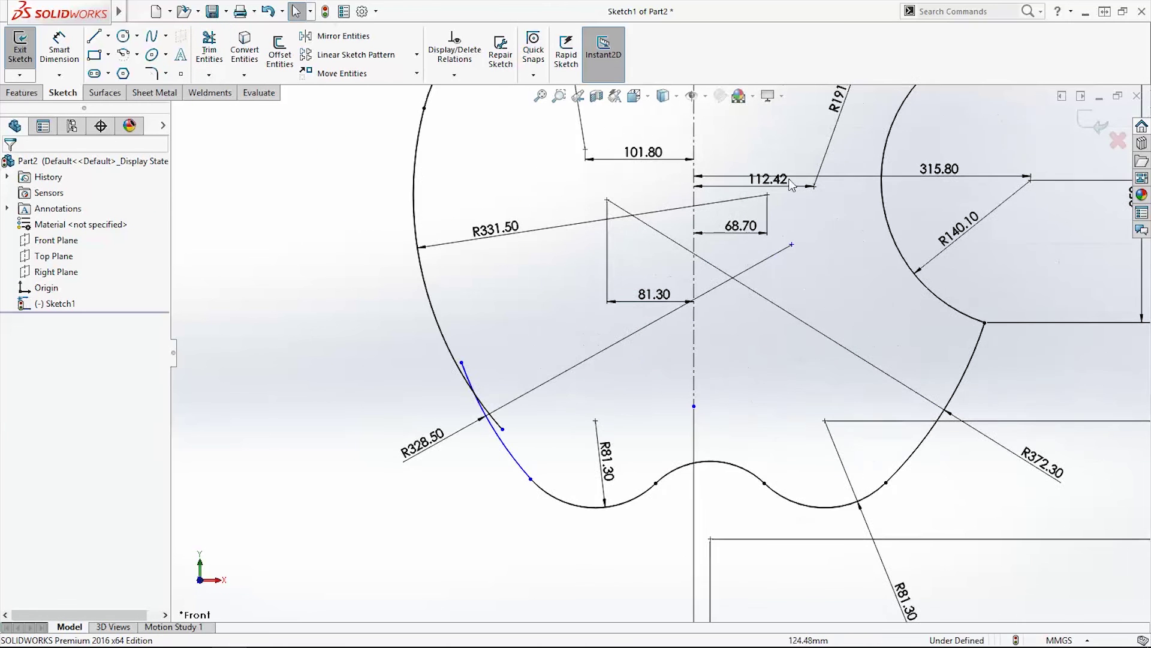
Dimension the construction point 77.10 horizontally from the vertical centreline
left_click(60, 49)
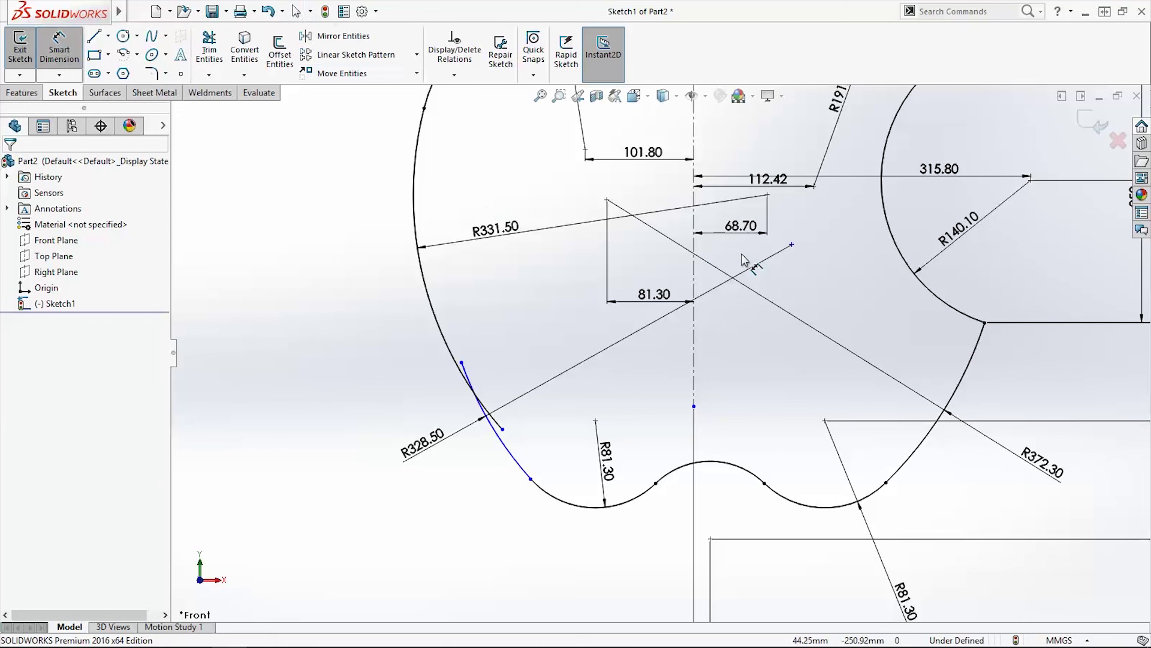
left_click(695, 246)
left_click(792, 244)
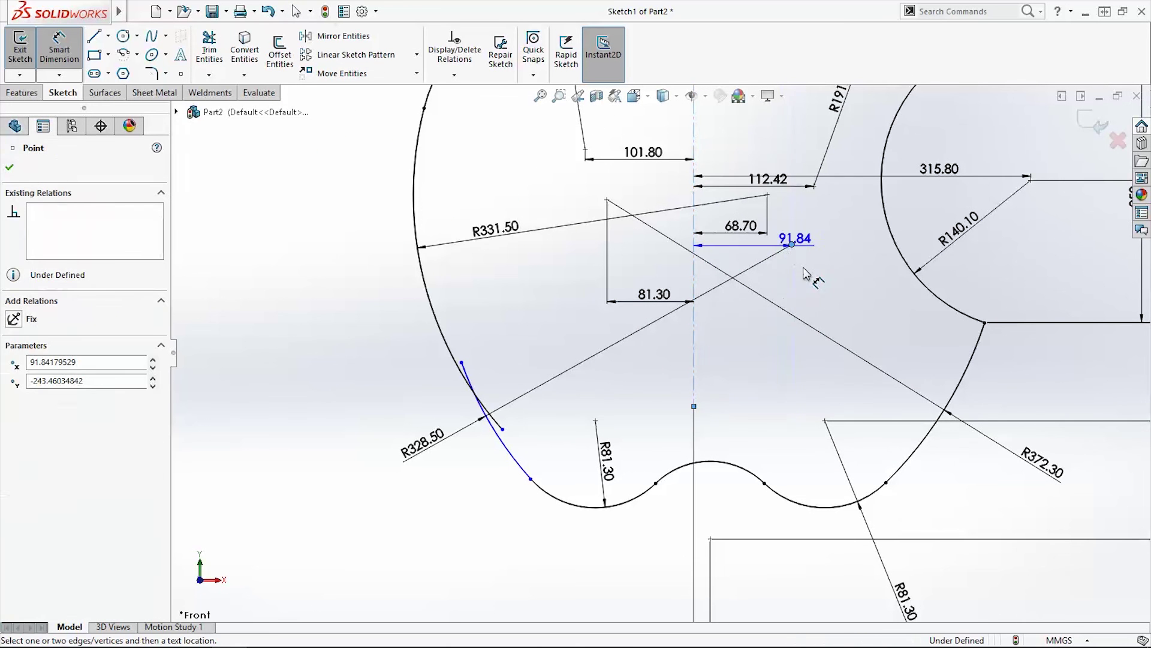
left_click(837, 288)
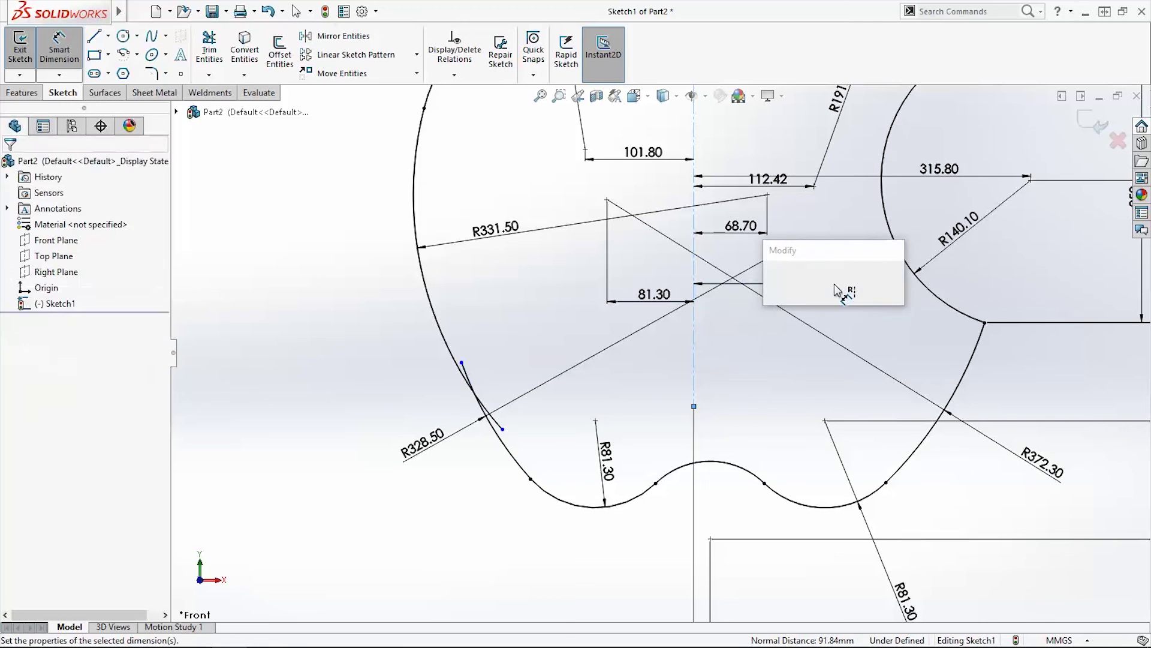
type("77.1")
key("Return")
key("Escape")
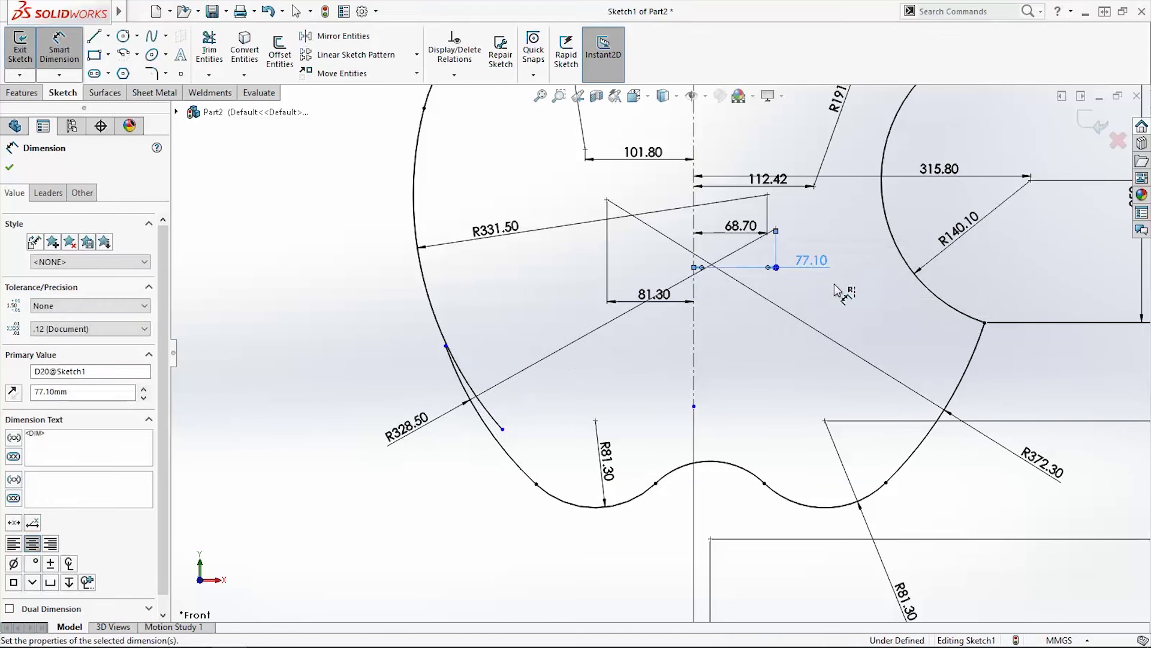
key("Escape")
scroll(459, 351, "up", 2)
Slide the stray line's end onto the arc and trim it away, leaving the sketch fully defined
left_click_drag(452, 350, 431, 261)
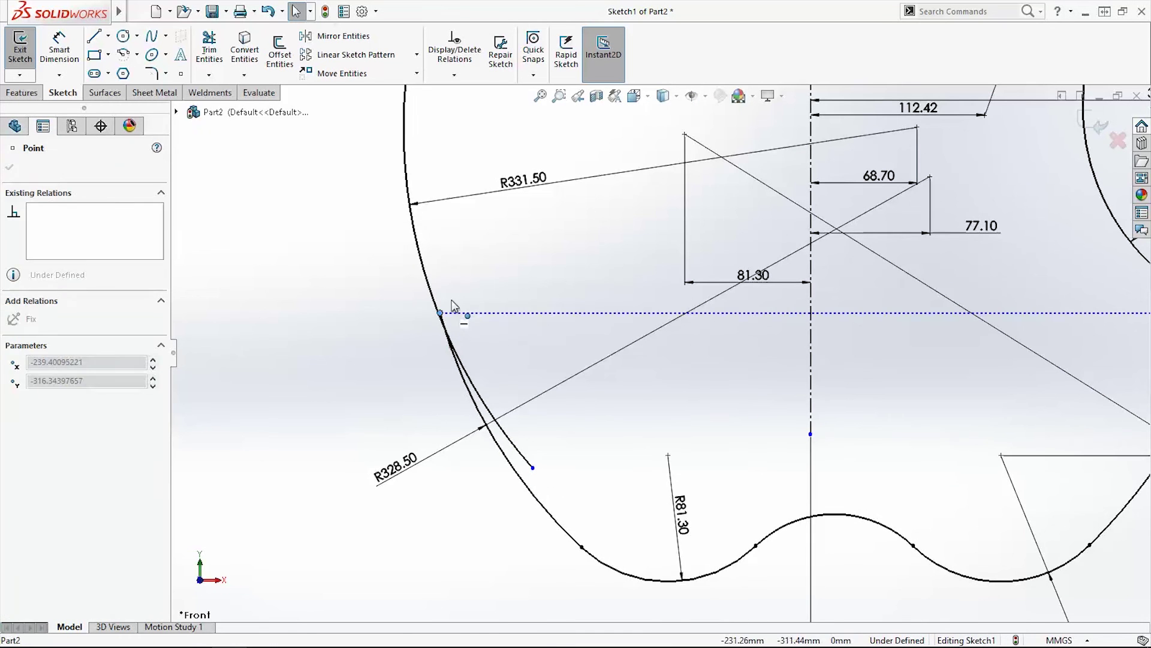
key("Escape")
key("t")
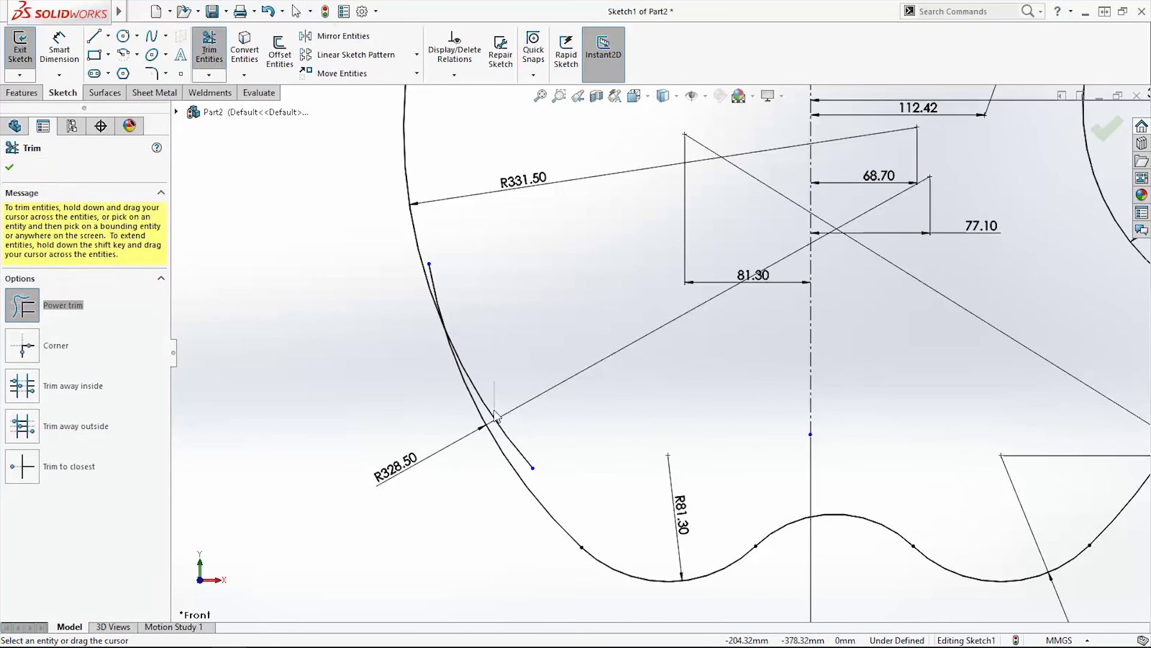
left_click(494, 423)
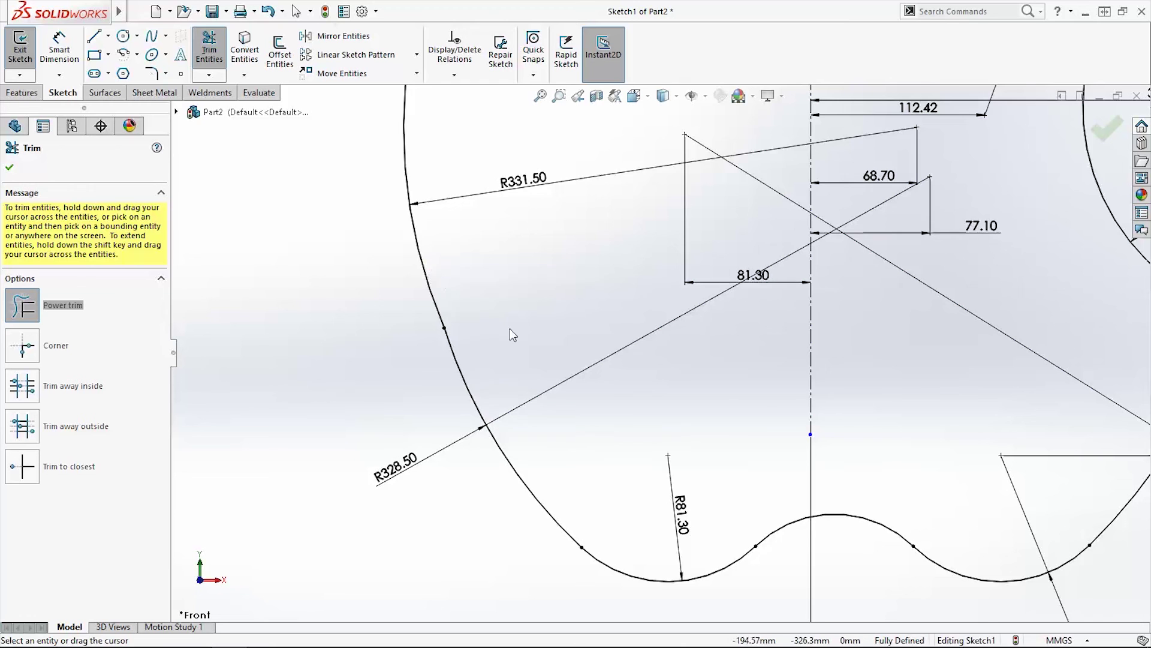
key("z")
key("z")
key("f")
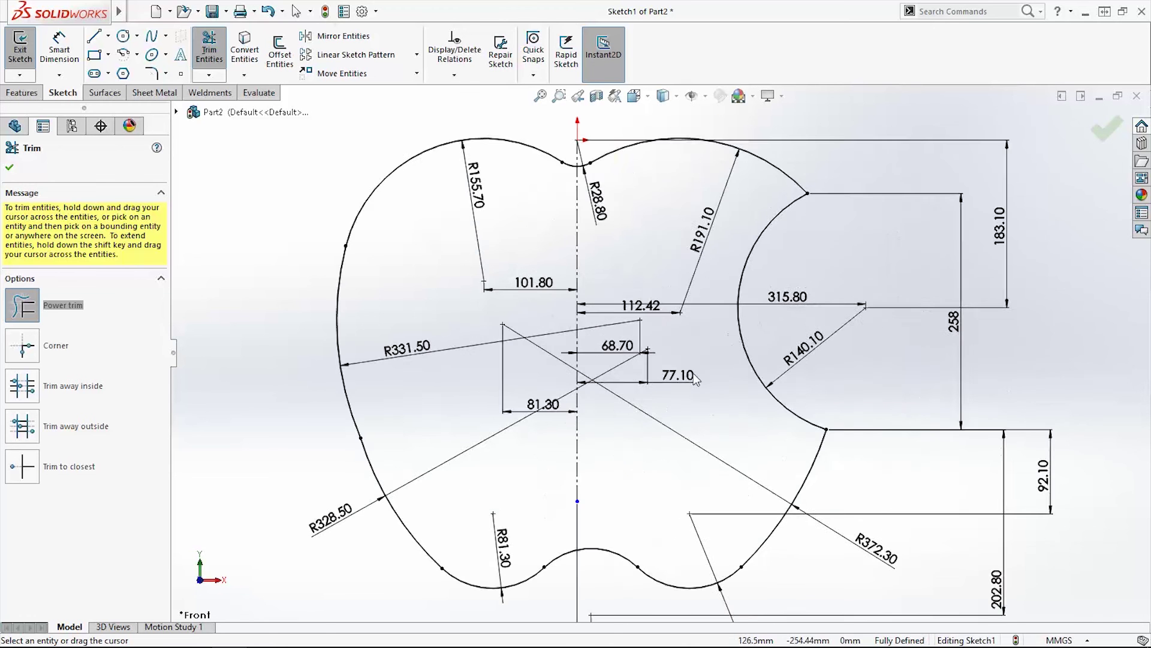
key("z")
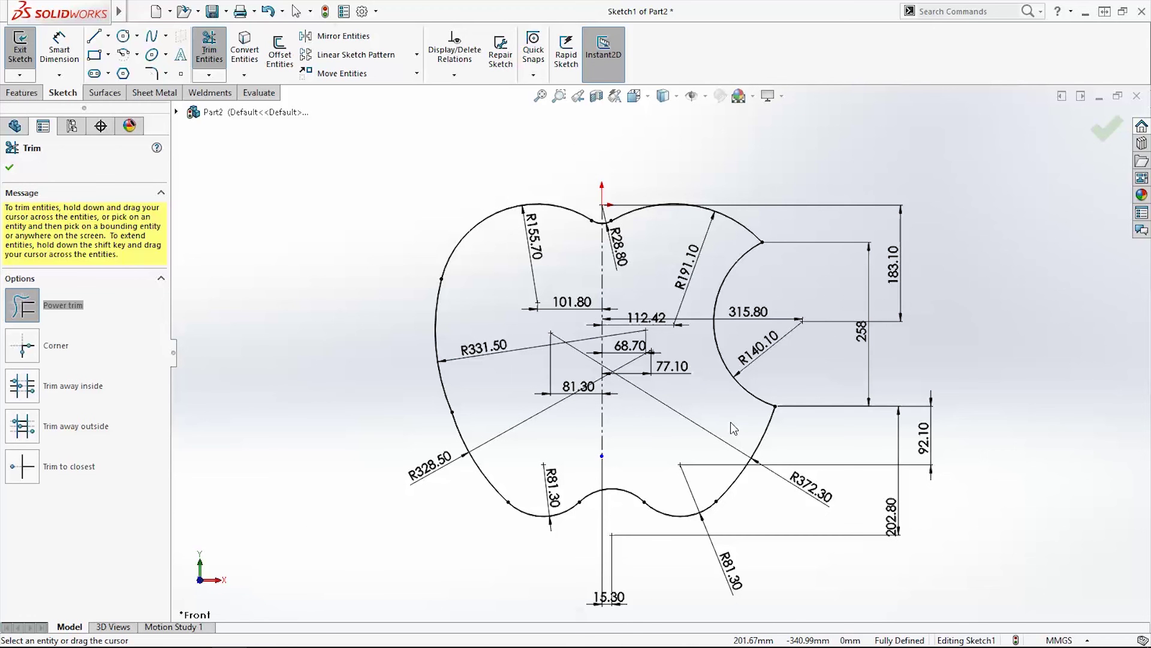
scroll(708, 372, "up", 2)
scroll(675, 233, "down", 4)
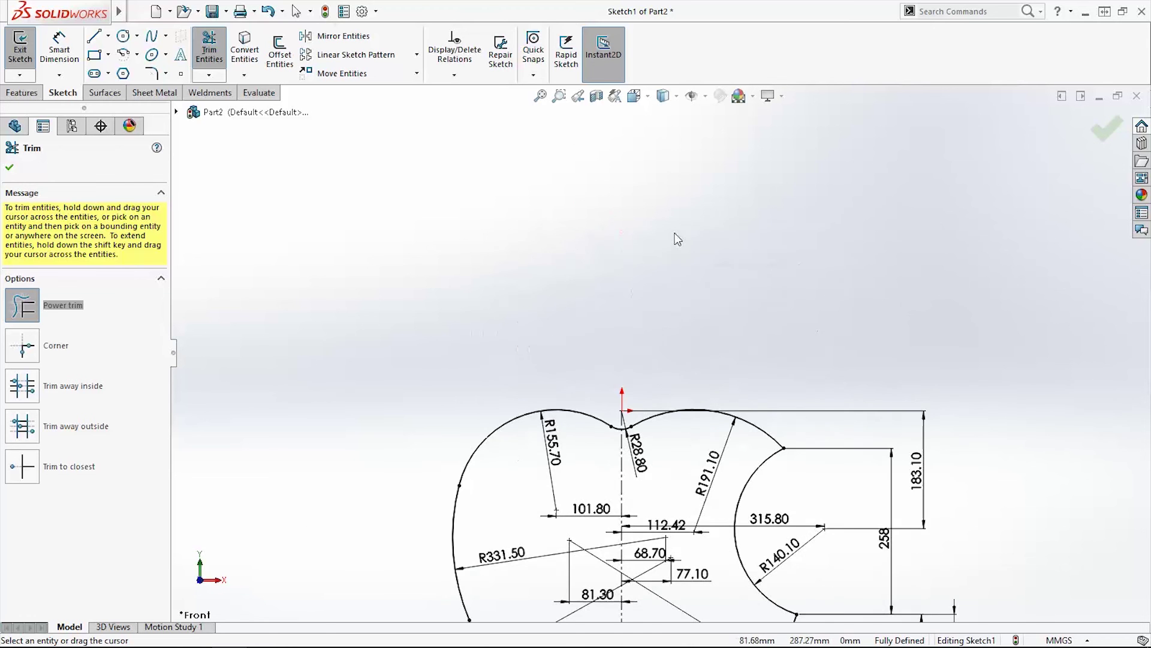
scroll(691, 382, "down", 1)
scroll(692, 388, "down", 1)
scroll(686, 400, "down", 2)
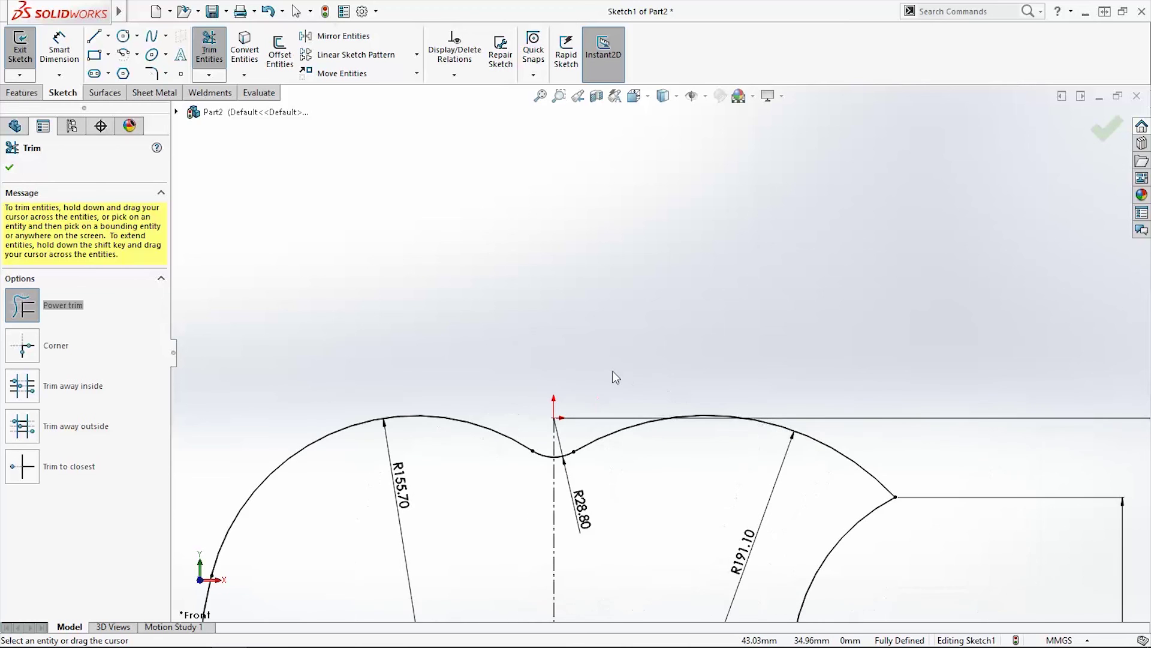
key("Escape")
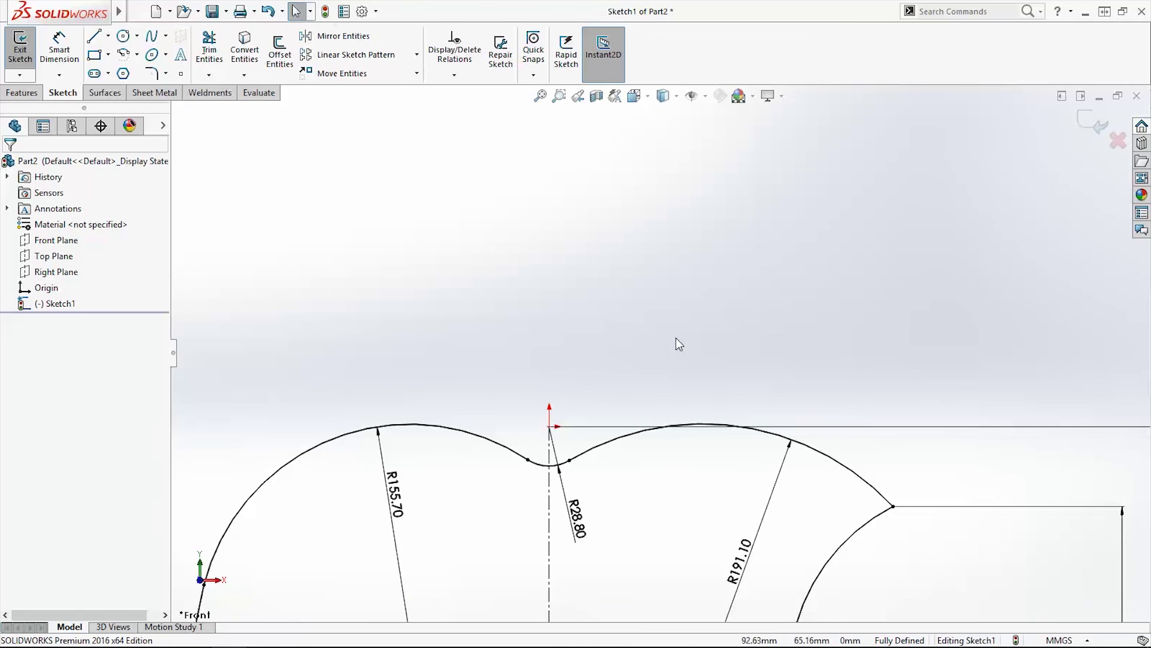
Draw a diagonal centreline above the apple's top notch for the leaf
left_click(108, 36)
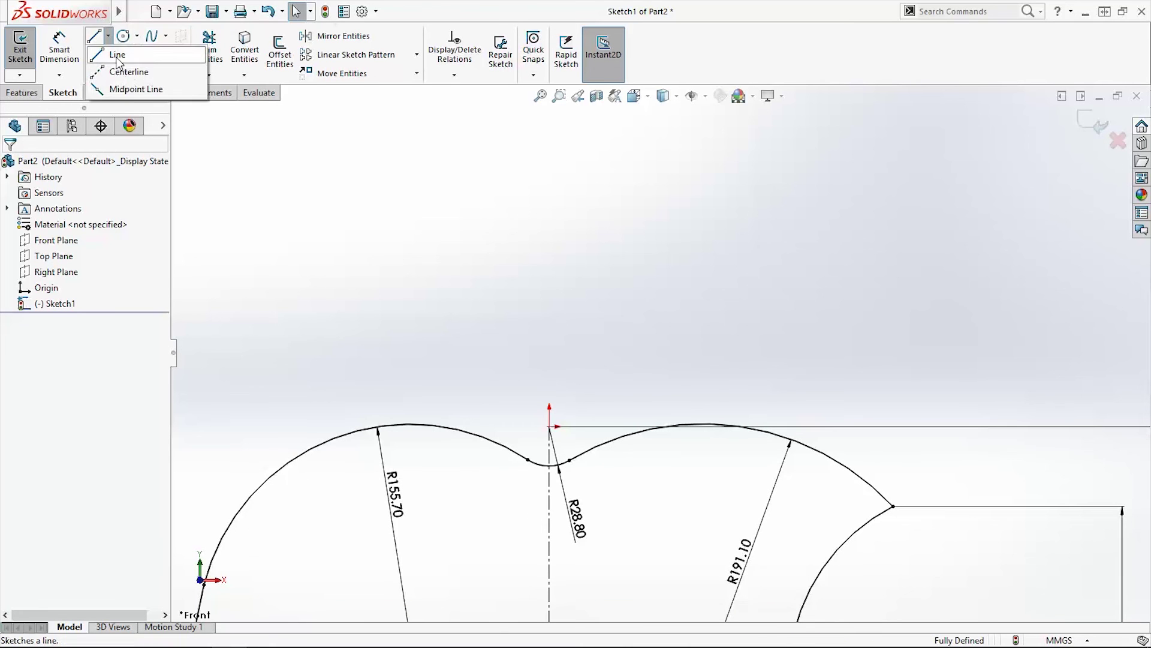
left_click(126, 69)
left_click(549, 327)
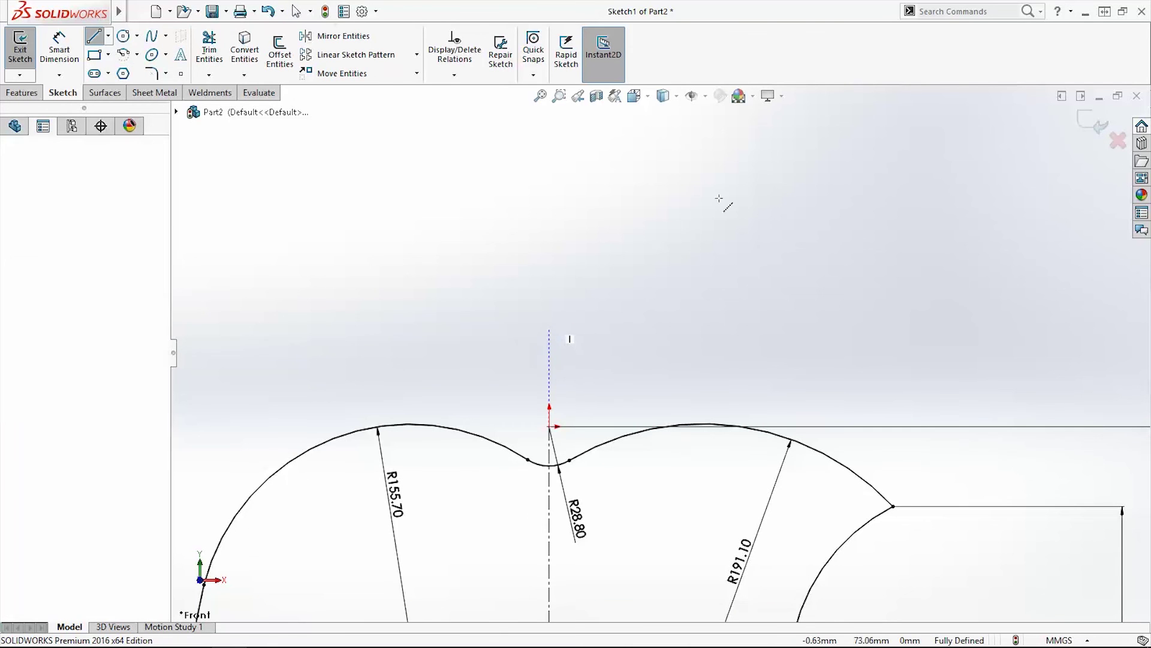
left_click(736, 162)
key("Escape")
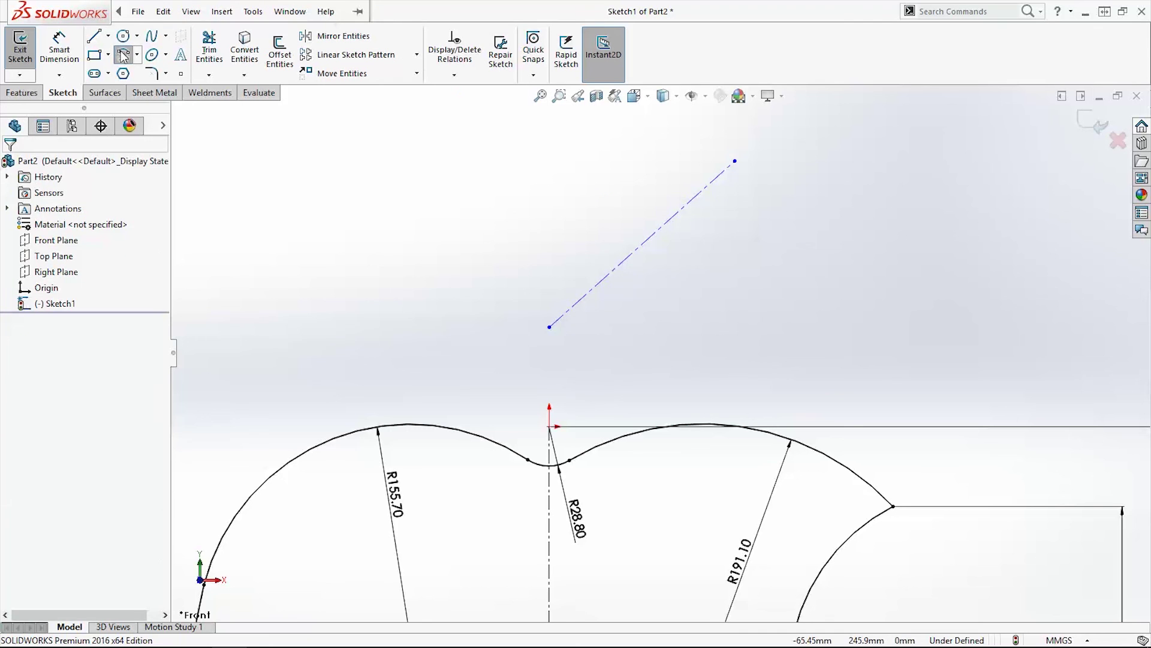
Draw the leaf's first arc between the centreline's ends and merge its upper end onto the centreline
left_click(123, 54)
left_click(810, 333)
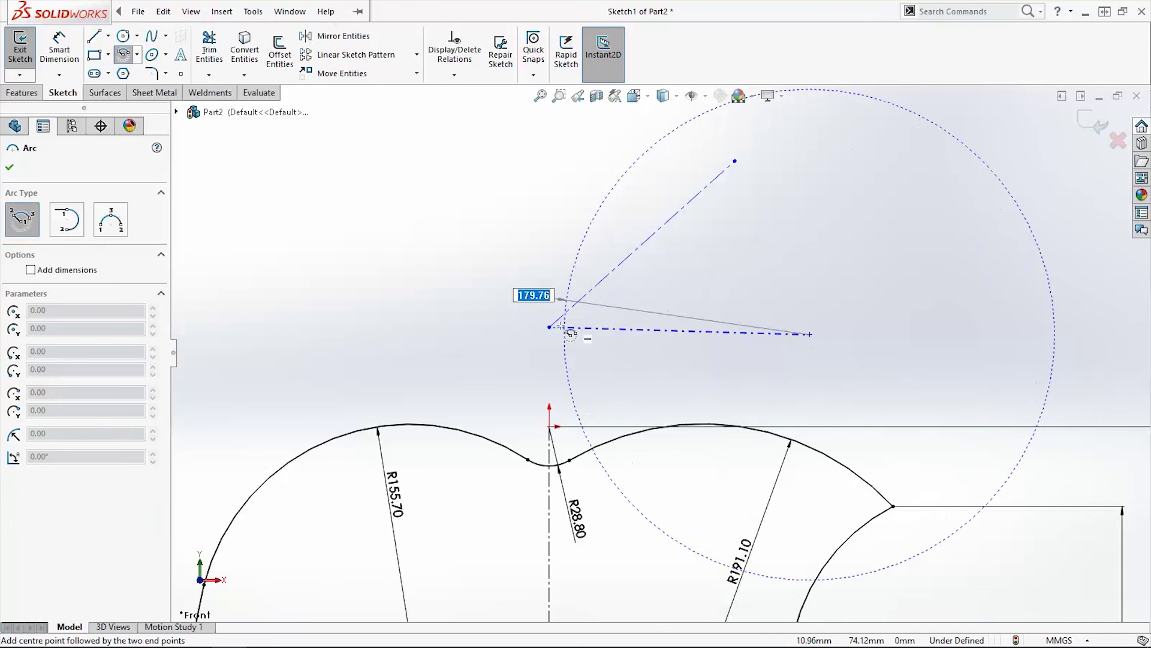
left_click(548, 327)
left_click(662, 120)
key("Escape")
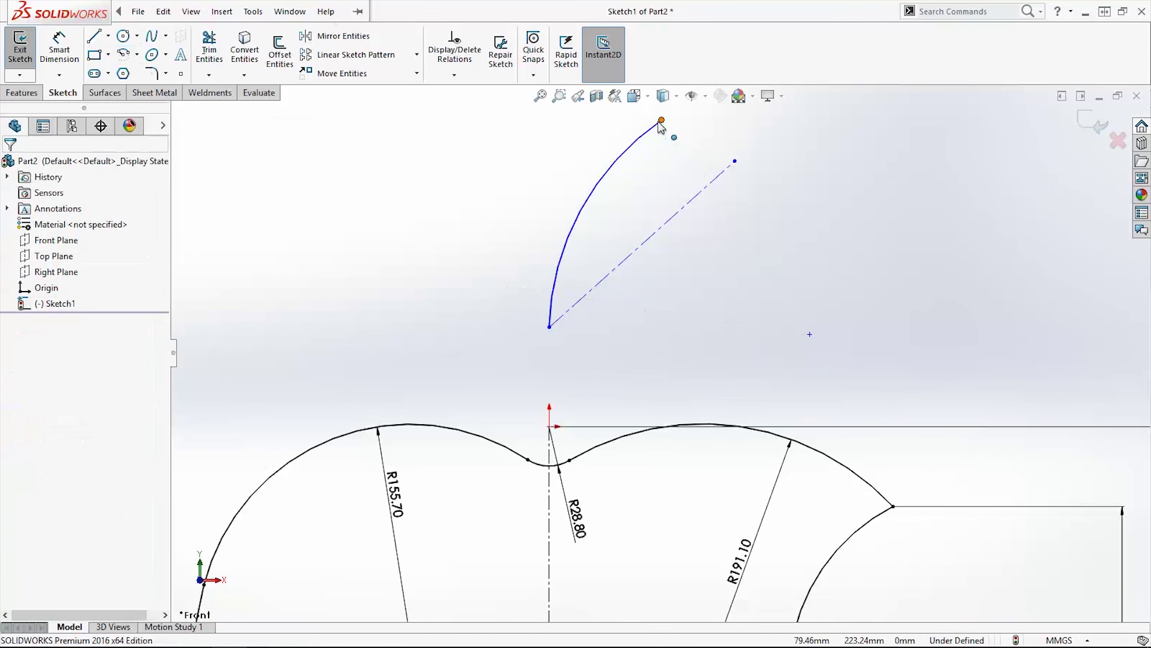
left_click(734, 163)
left_click(726, 170, "ctrl")
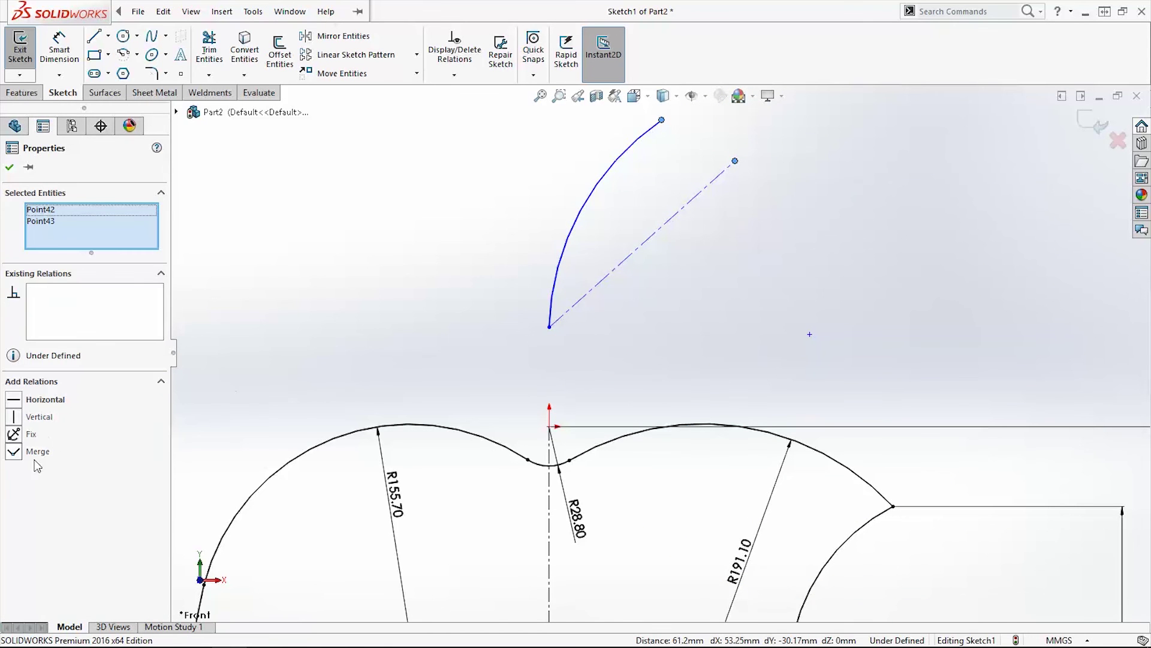
left_click(18, 452)
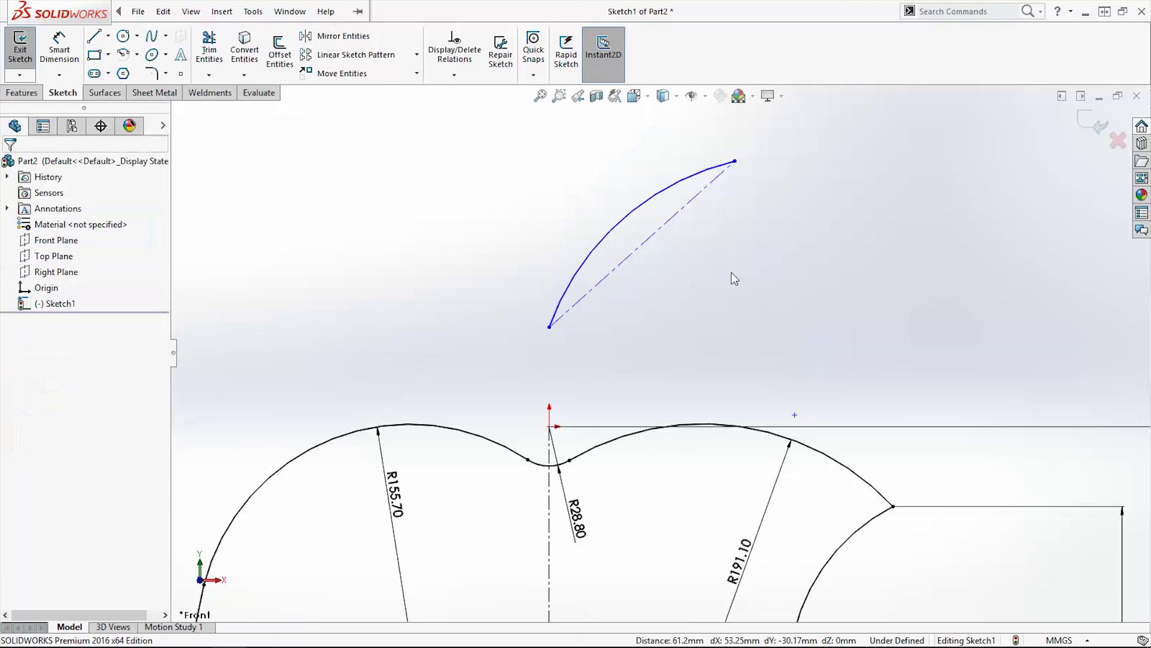
Set the leaf arc's radius to 151.50
left_click(58, 41)
left_click(698, 178)
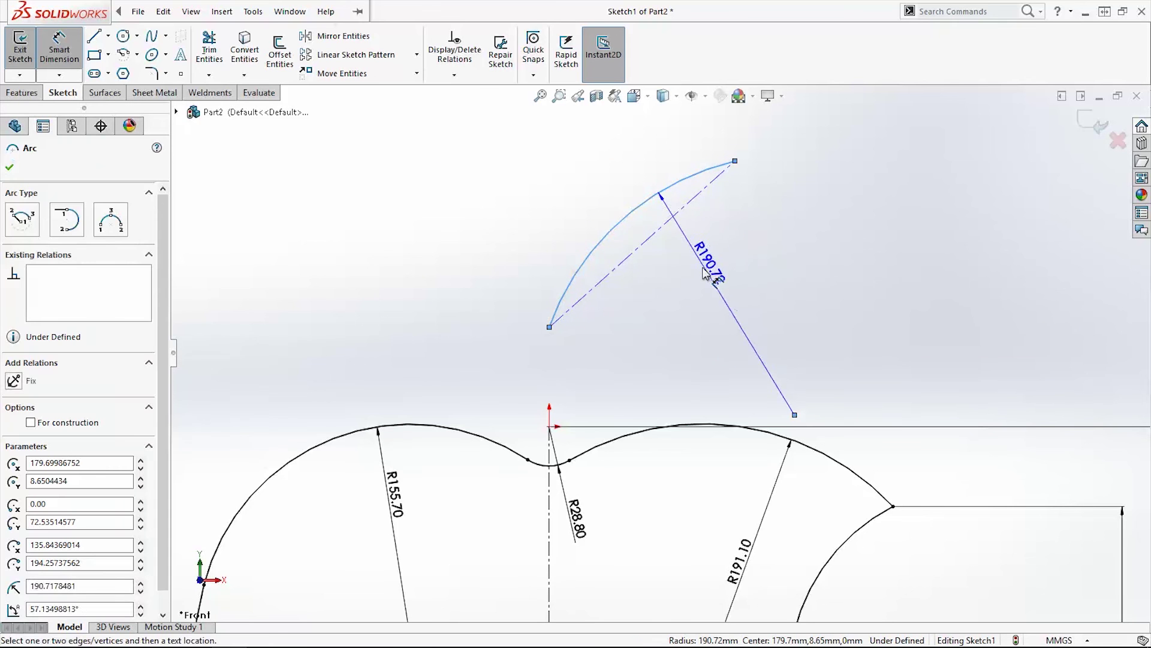
left_click(705, 274)
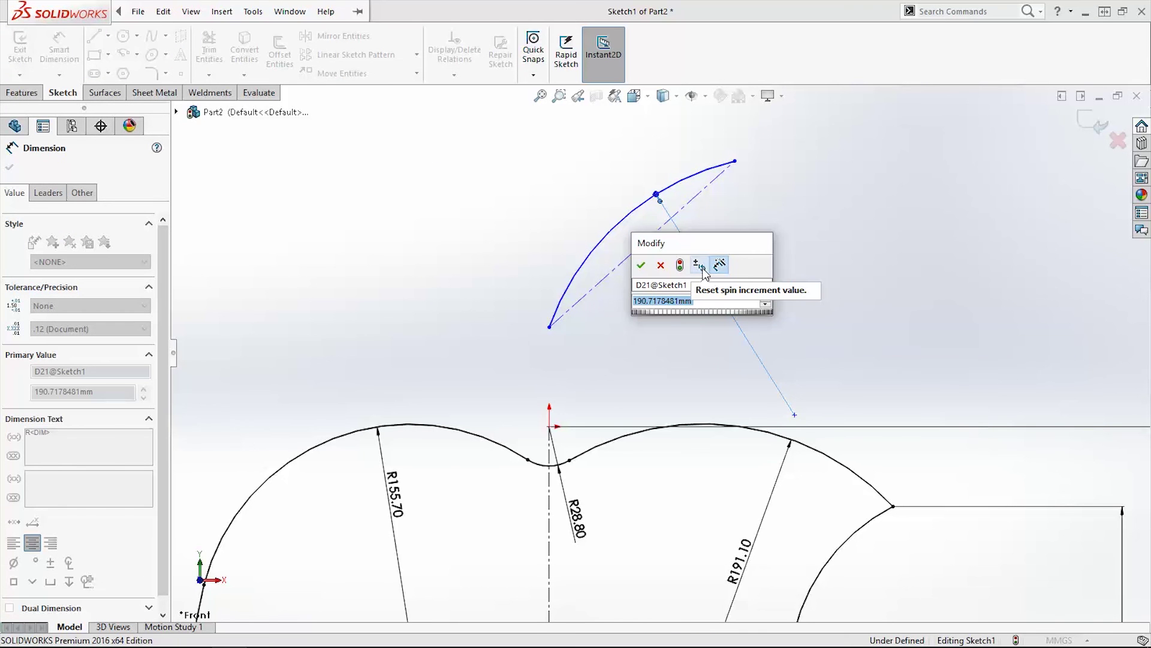
type("1")
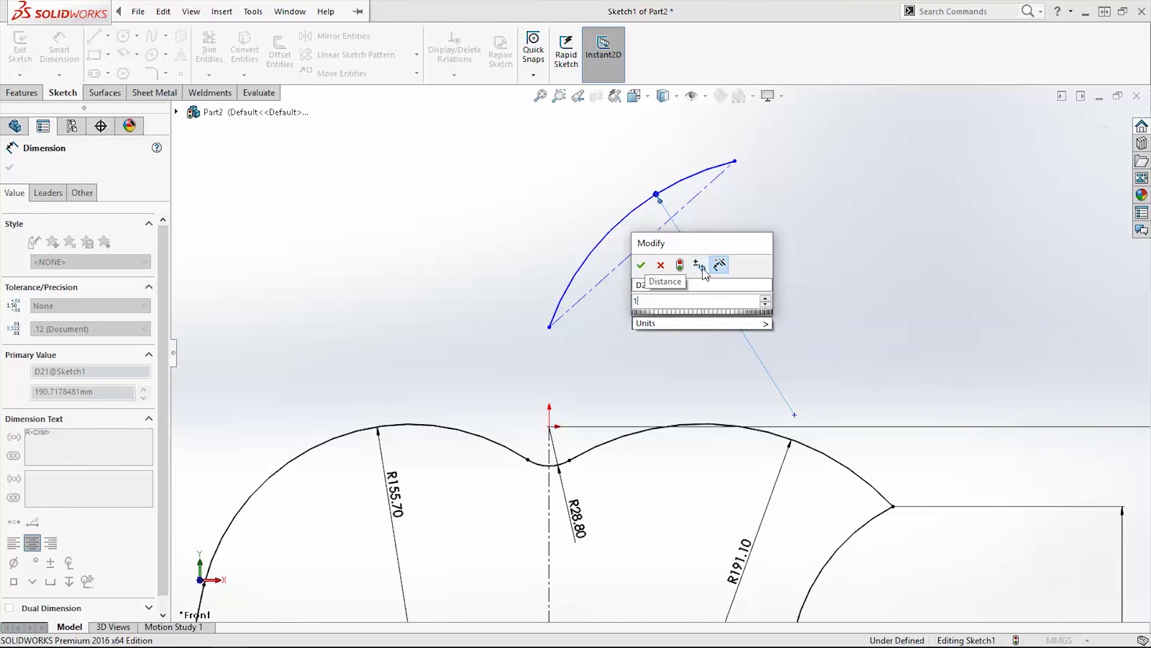
type(".5")
key("Return")
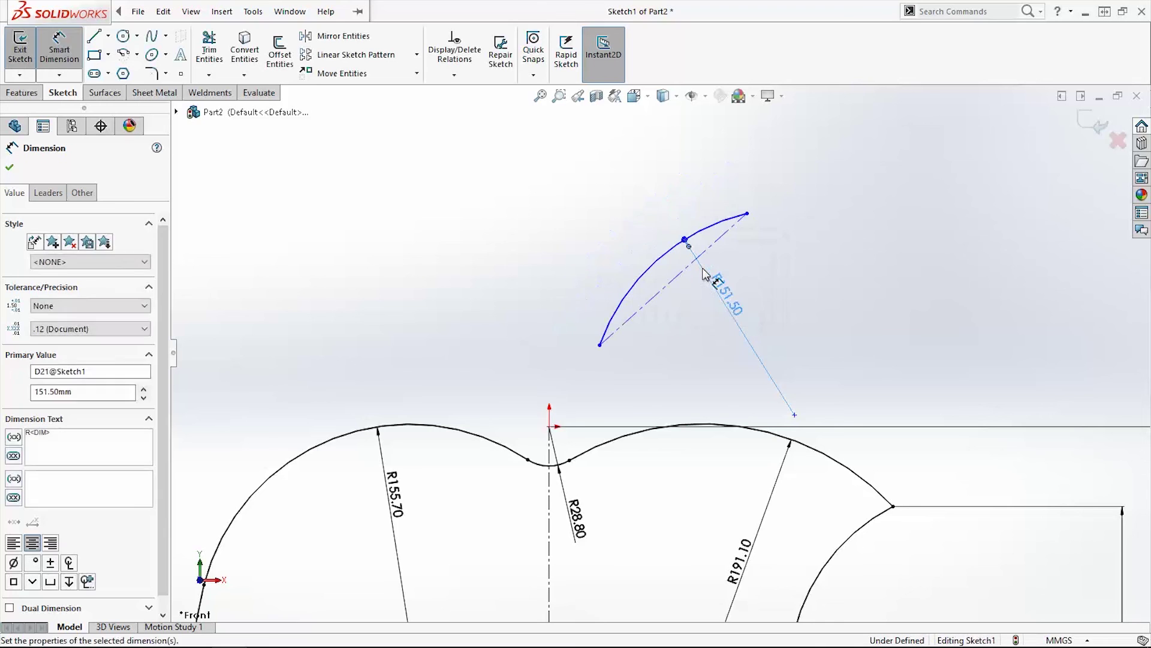
Align the leaf arc's lower end above the origin and dimension the leaf tip 129 from the origin
left_click(599, 345)
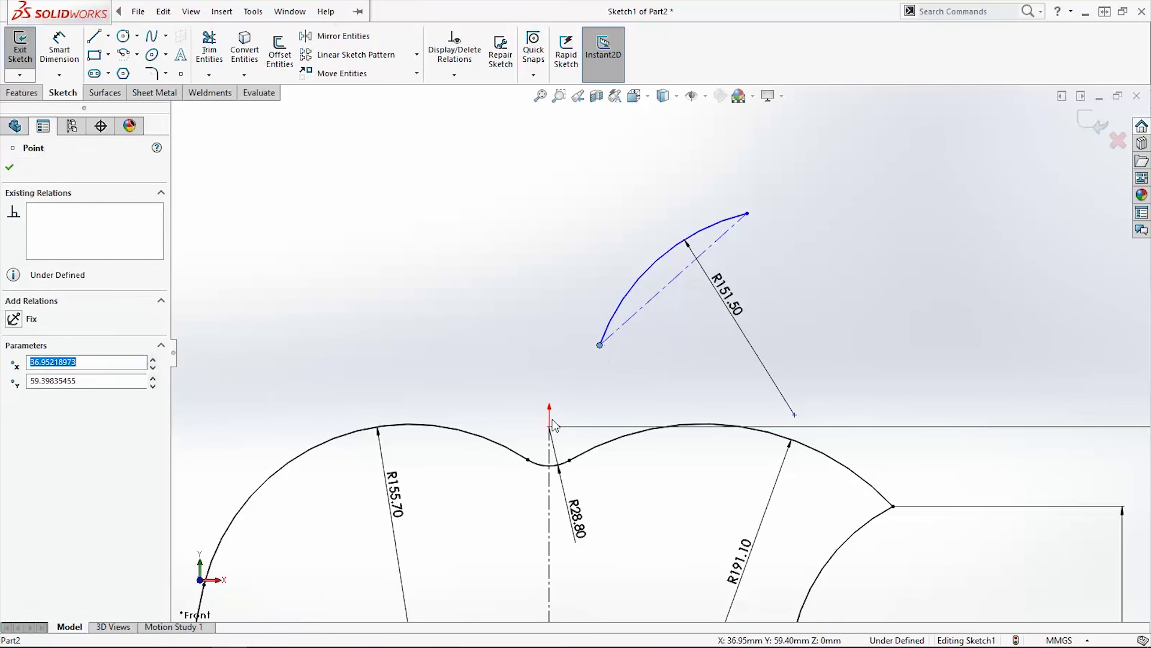
left_click(551, 428, "ctrl")
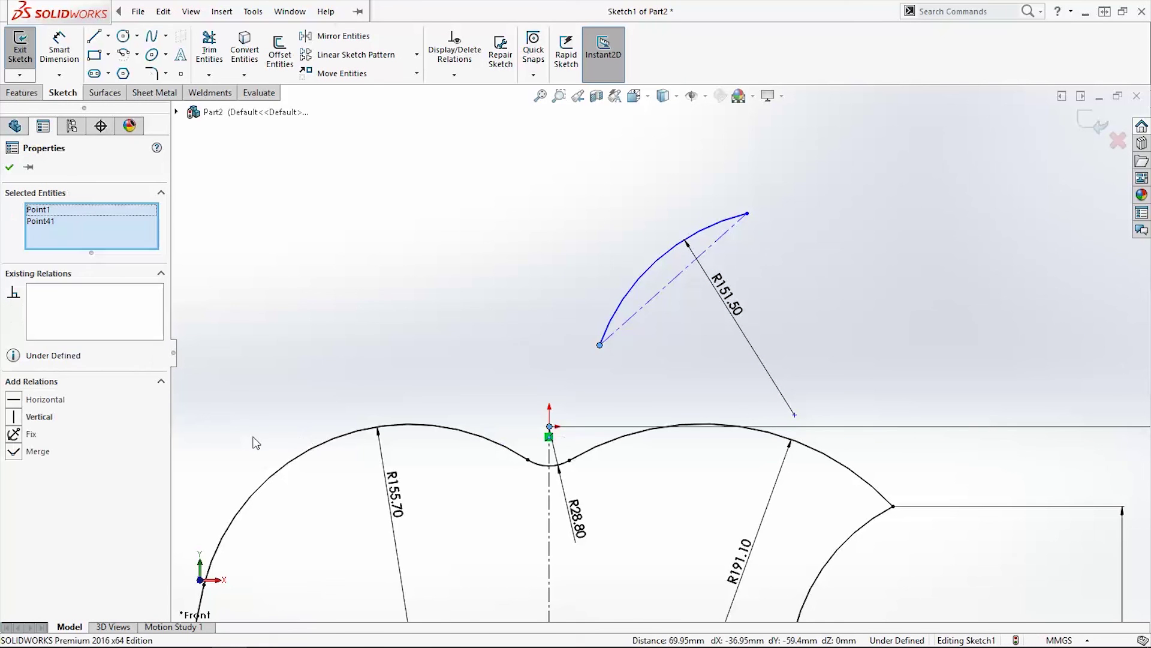
left_click(13, 417)
left_click(532, 343)
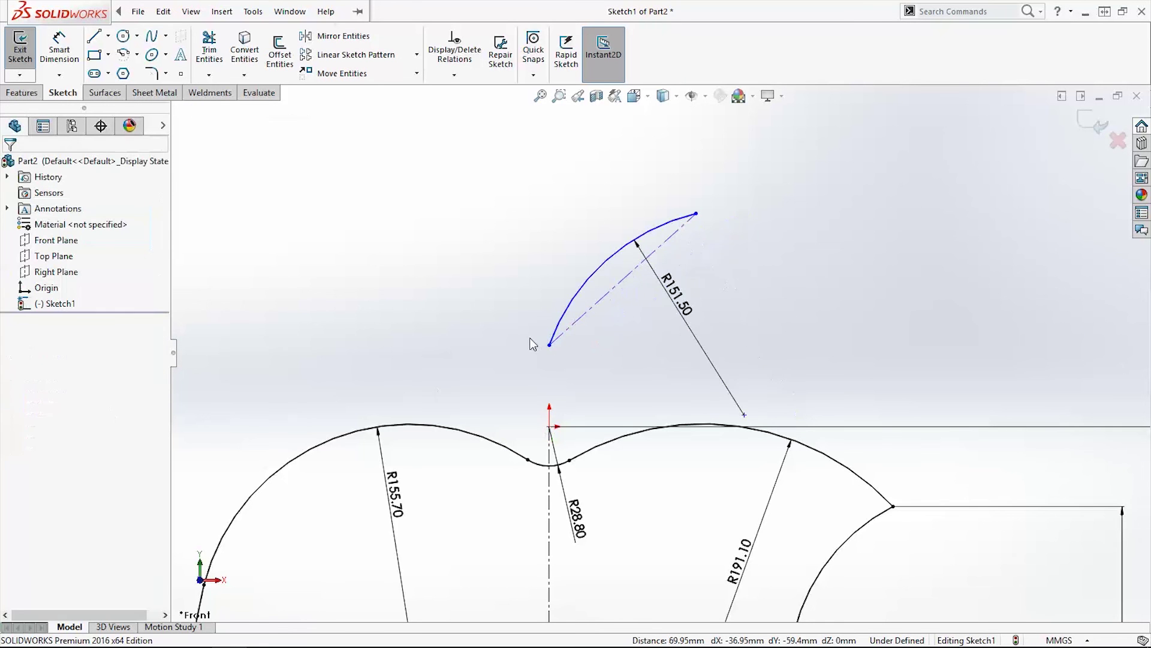
left_click(58, 55)
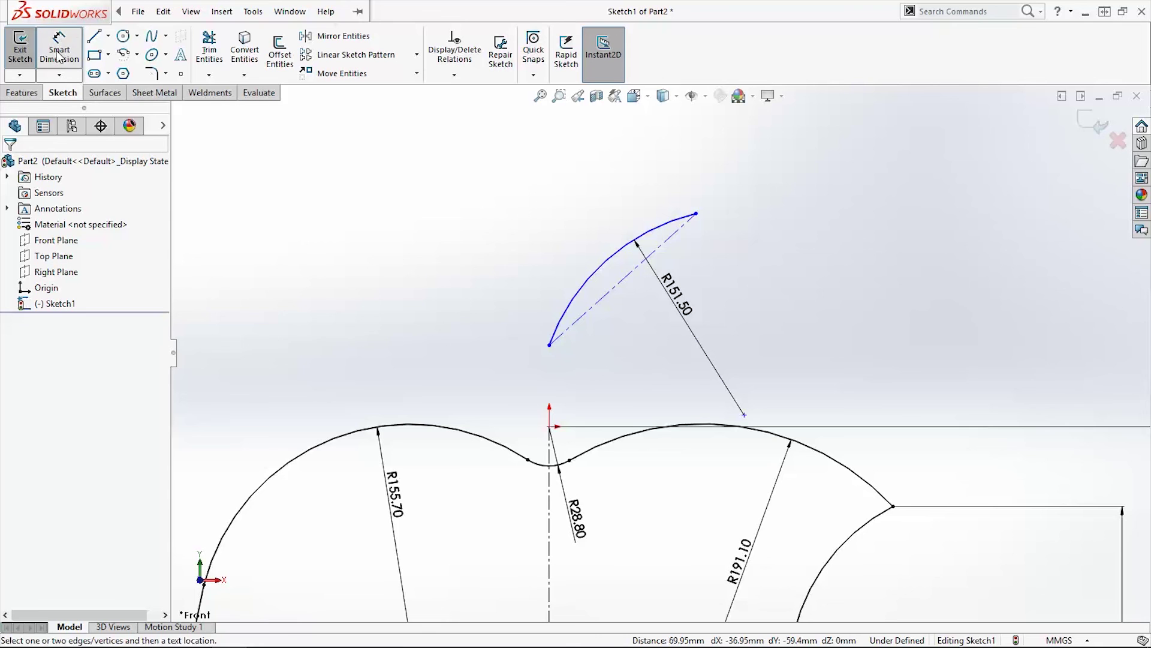
left_click(550, 426)
left_click(697, 214)
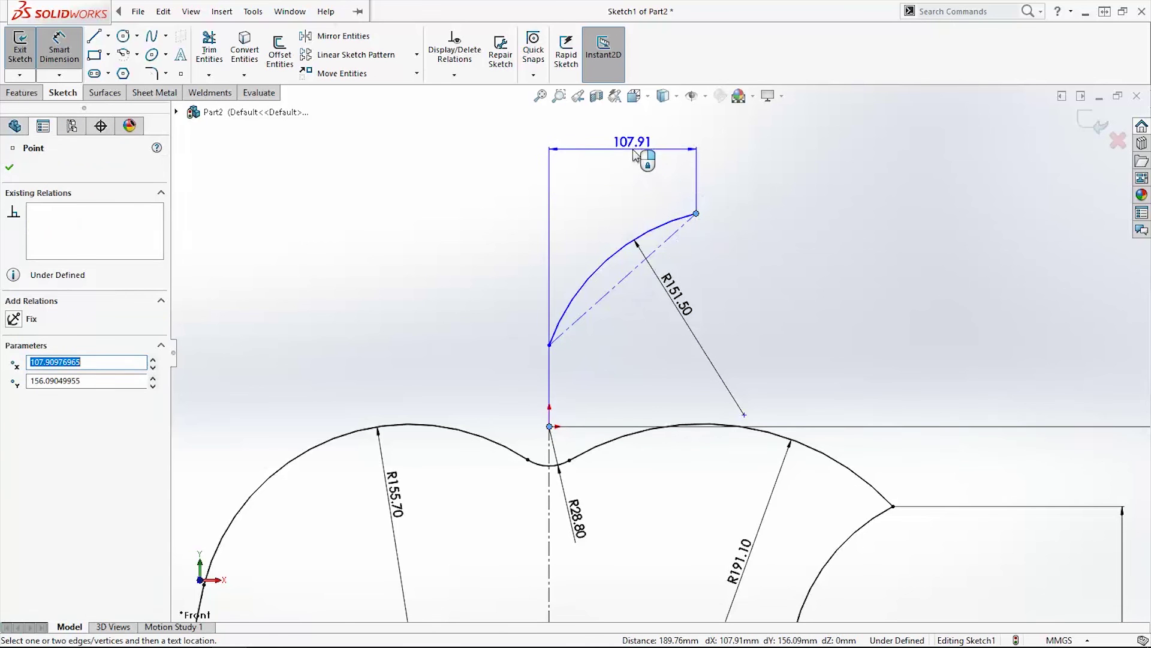
left_click(629, 153)
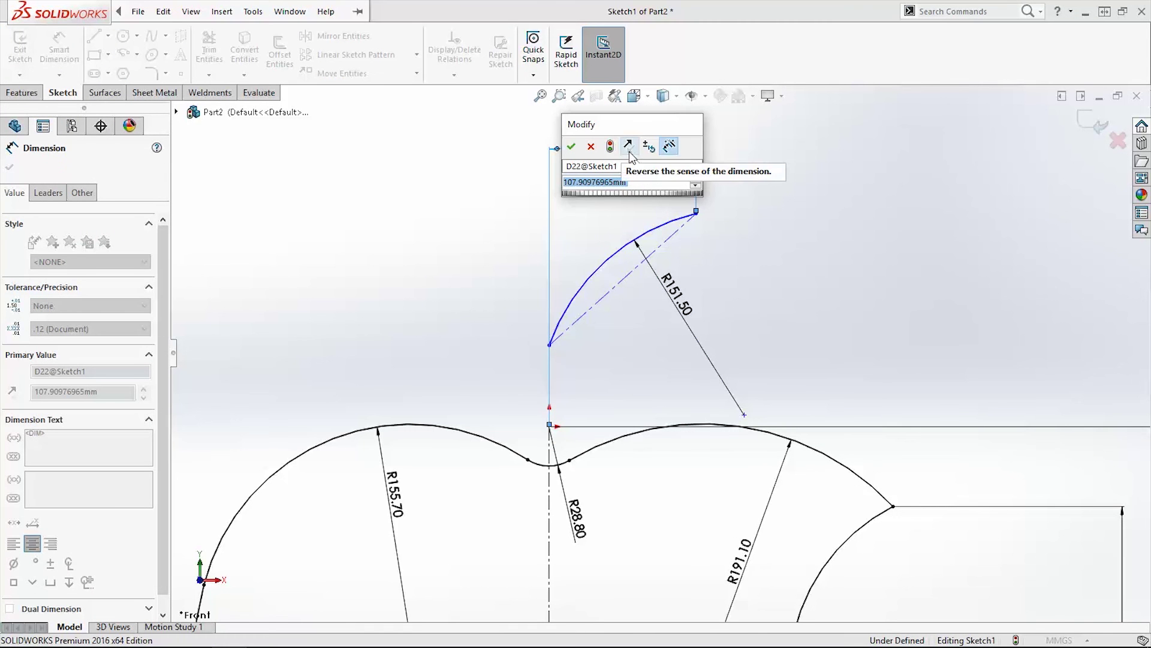
type("129")
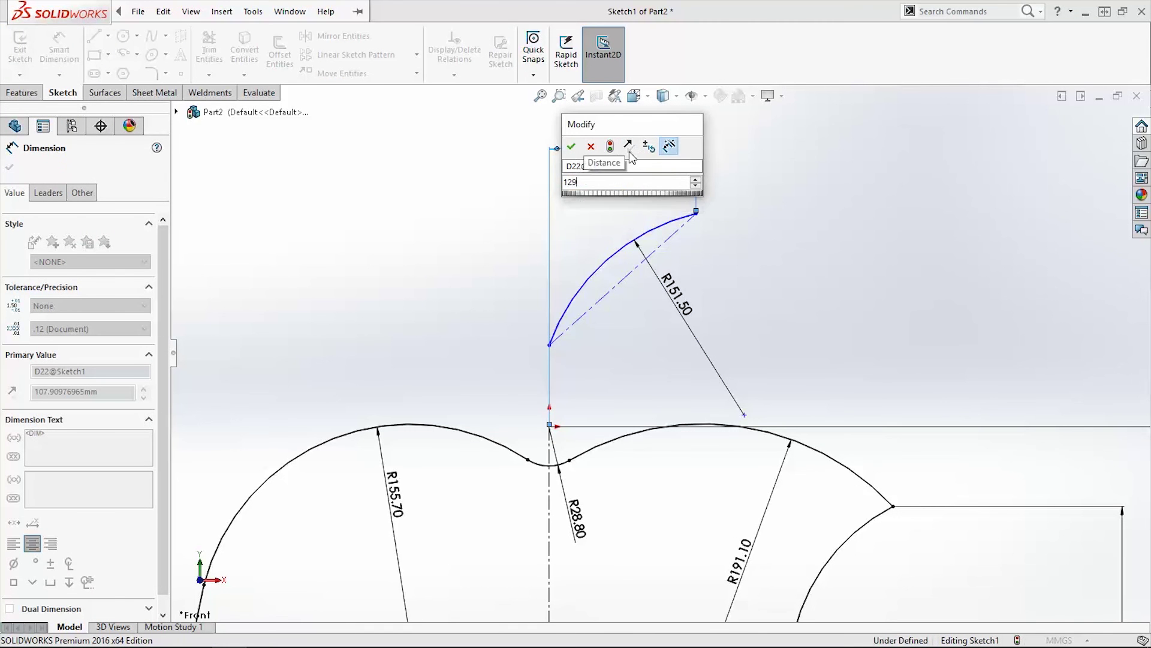
key("Return")
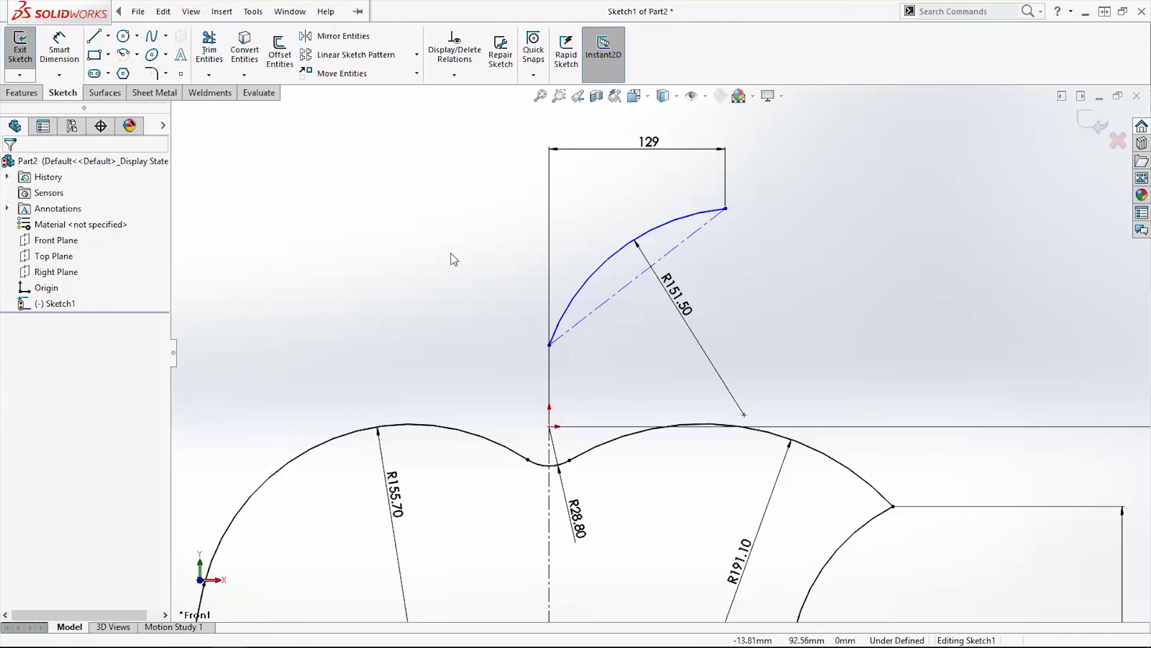
Dimension the leaf's construction line 195.60 long and its bottom endpoint 9.60 above the origin
left_click(59, 50)
left_click(619, 291)
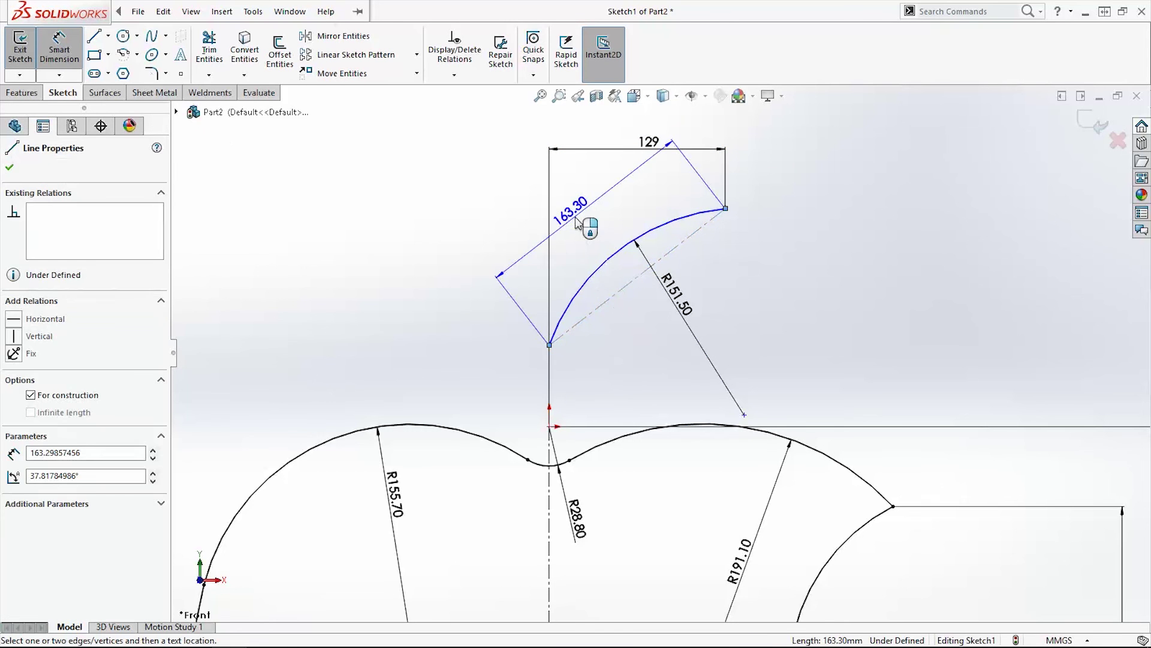
left_click(587, 239)
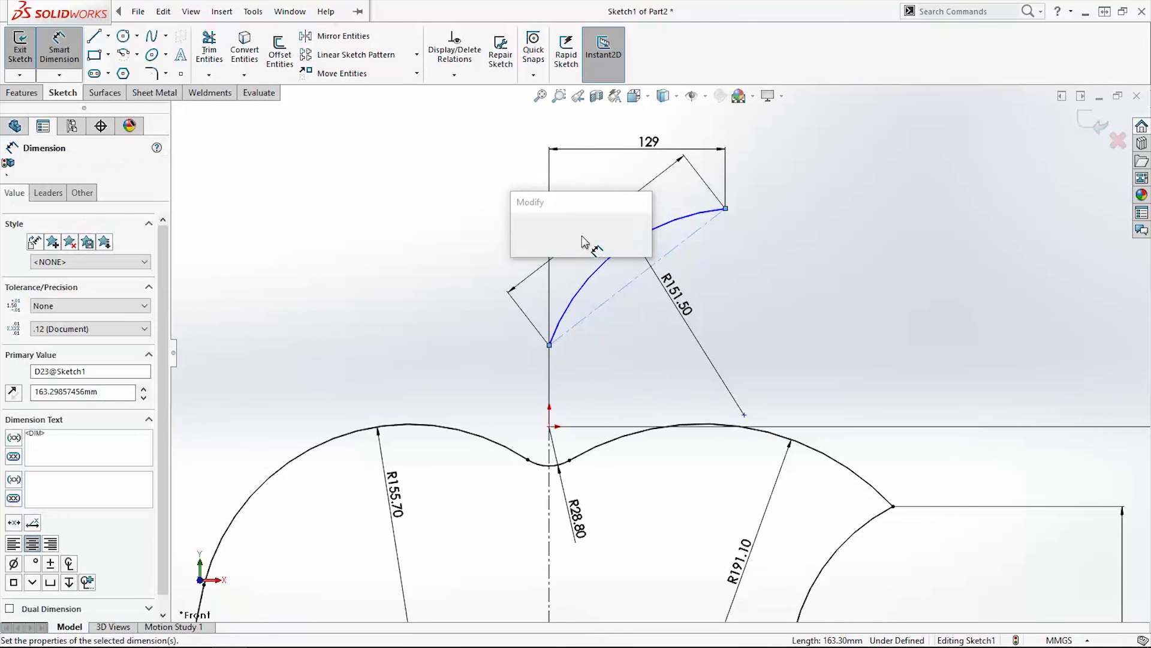
type("195")
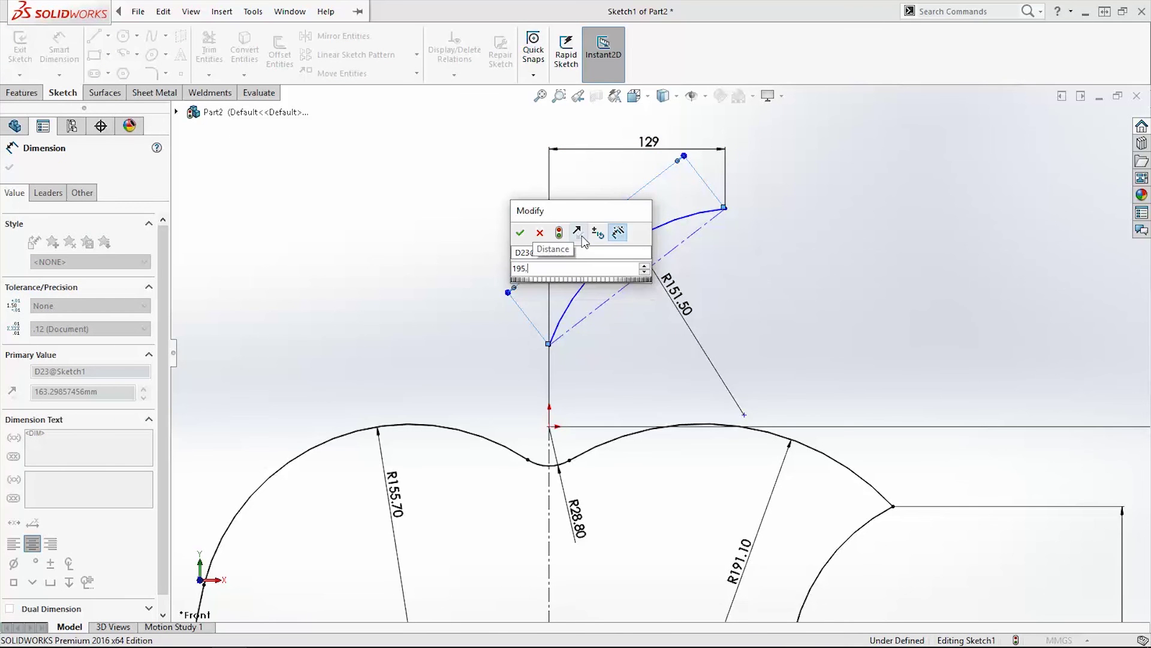
type(".6")
key("Return")
key("Escape")
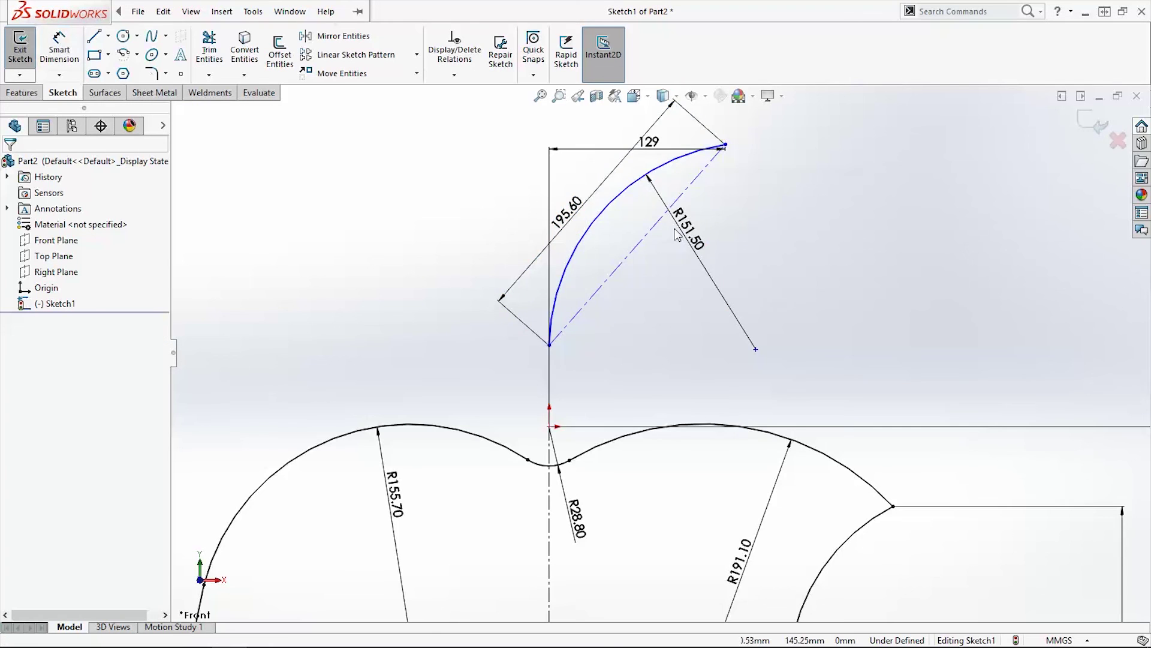
scroll(693, 229, "up", 2)
scroll(693, 230, "down", 2)
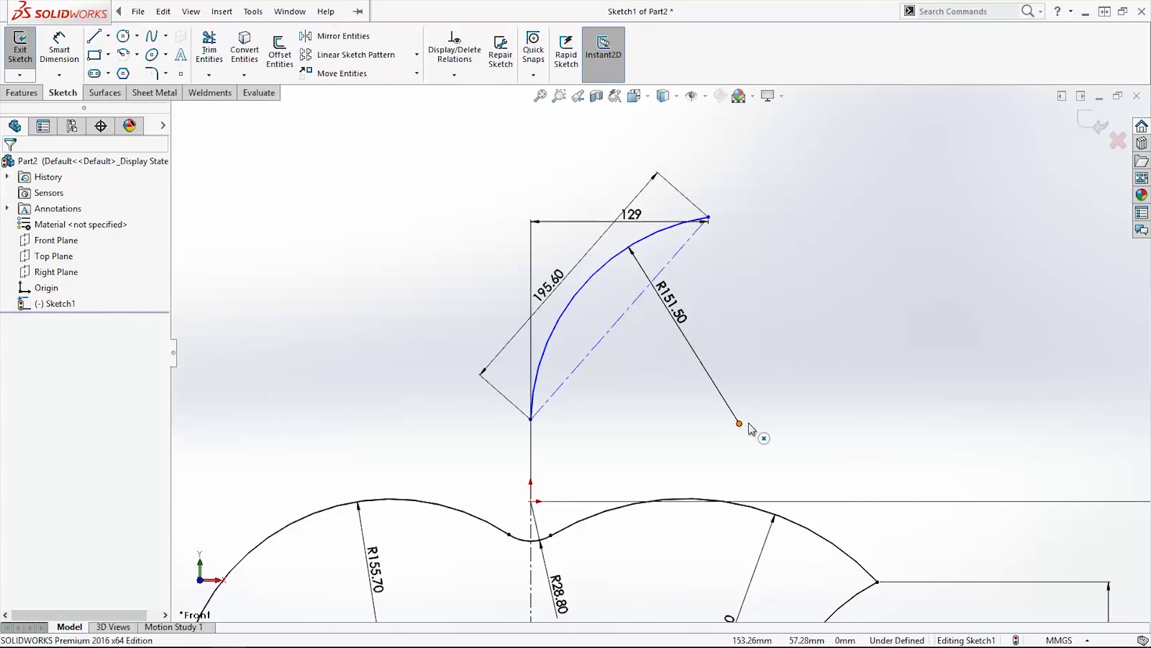
mouse_move(739, 422)
left_mouse_down()
mouse_move(768, 412)
mouse_move(759, 438)
left_mouse_up()
key("Escape")
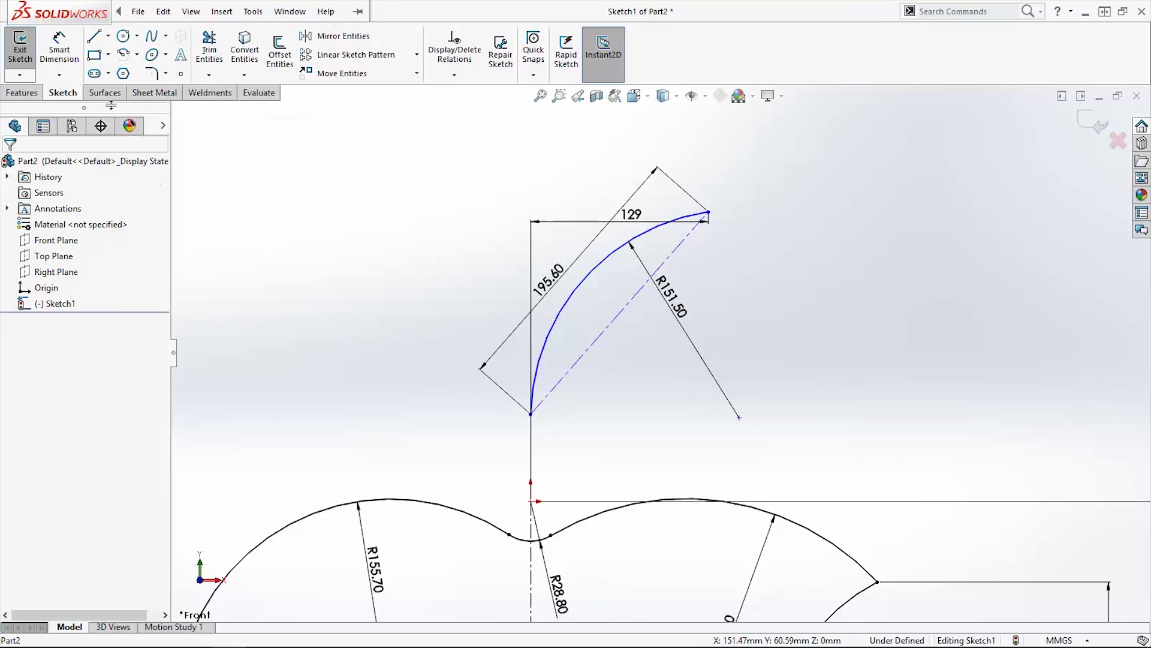
key("d")
left_click(531, 413)
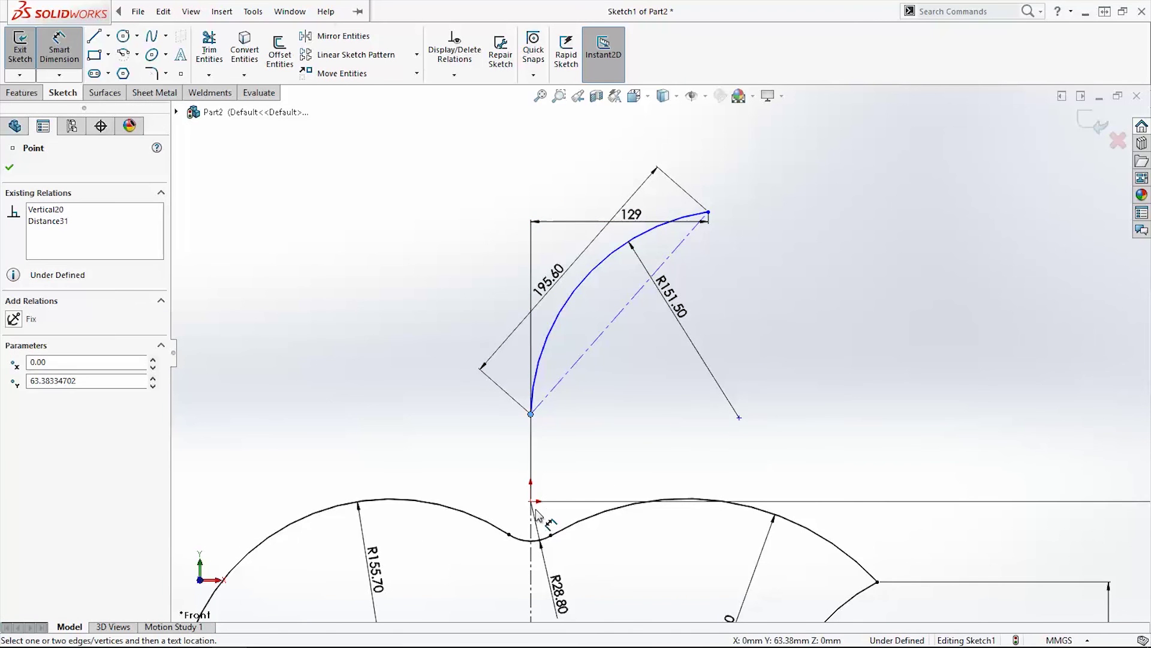
left_click(532, 501)
left_click(505, 463)
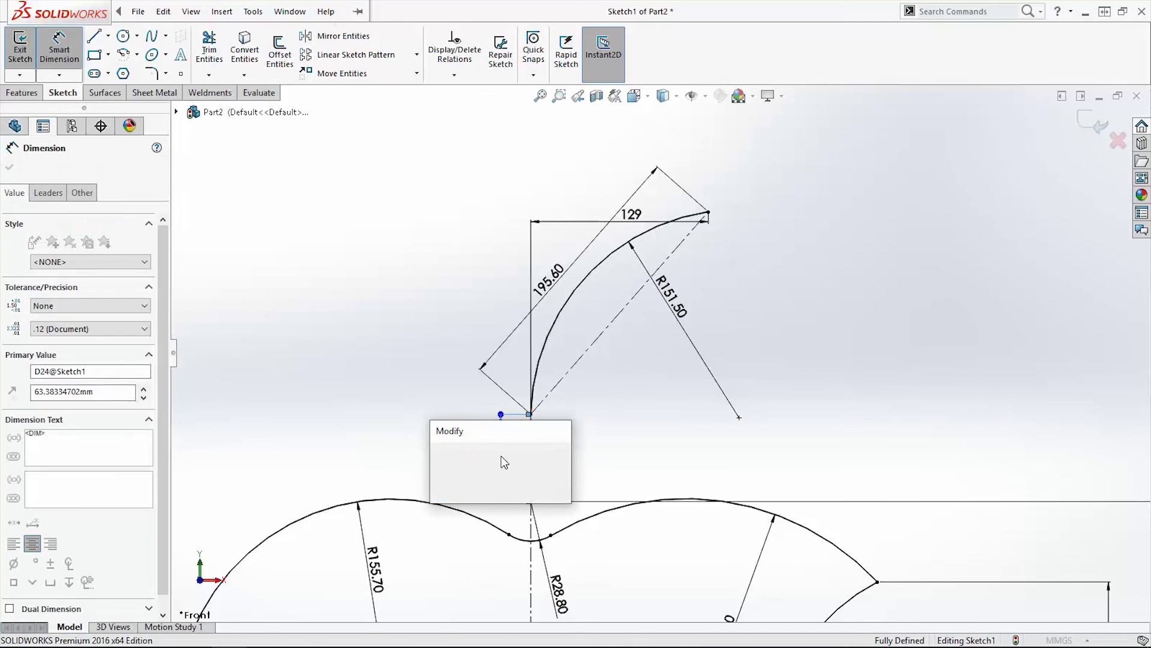
type("9.6")
key("Return")
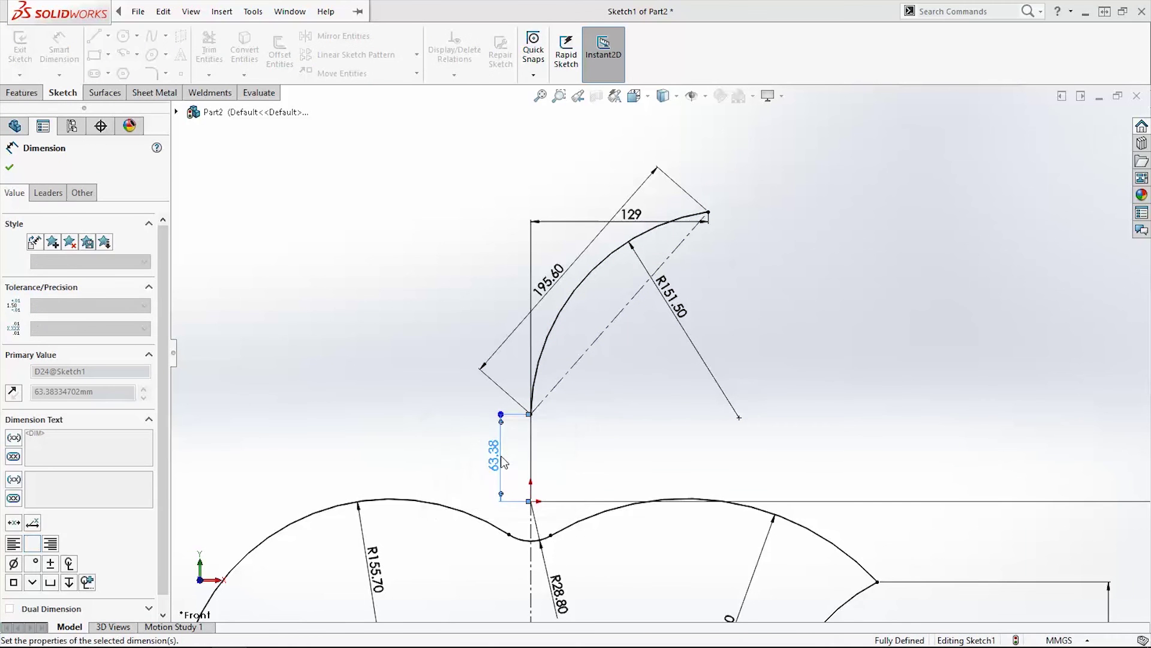
key("Escape")
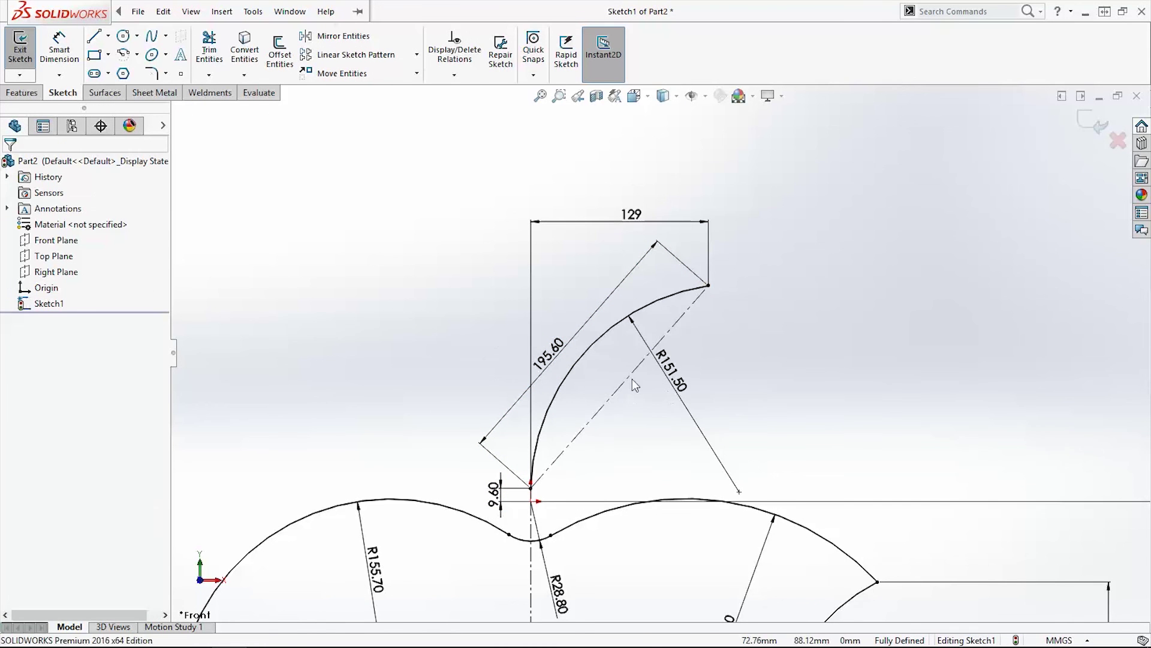
Mirror the leaf arc about its construction line to close the leaf
left_click(632, 371)
left_click(623, 323, "ctrl")
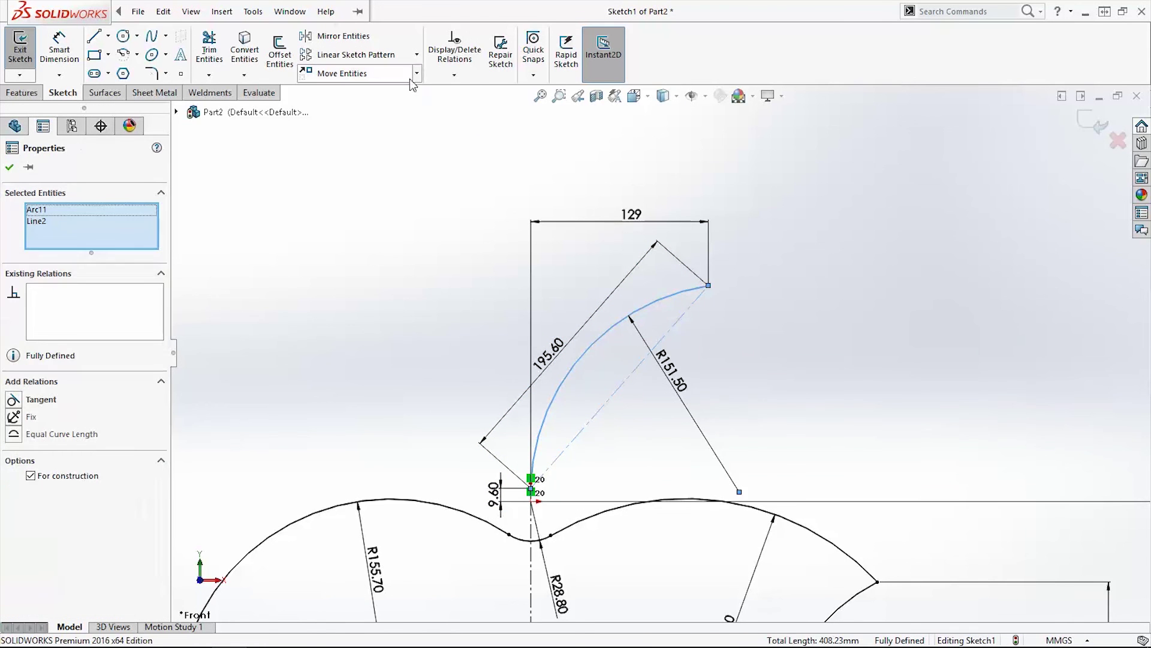
left_click(343, 36)
scroll(807, 531, "up", 2)
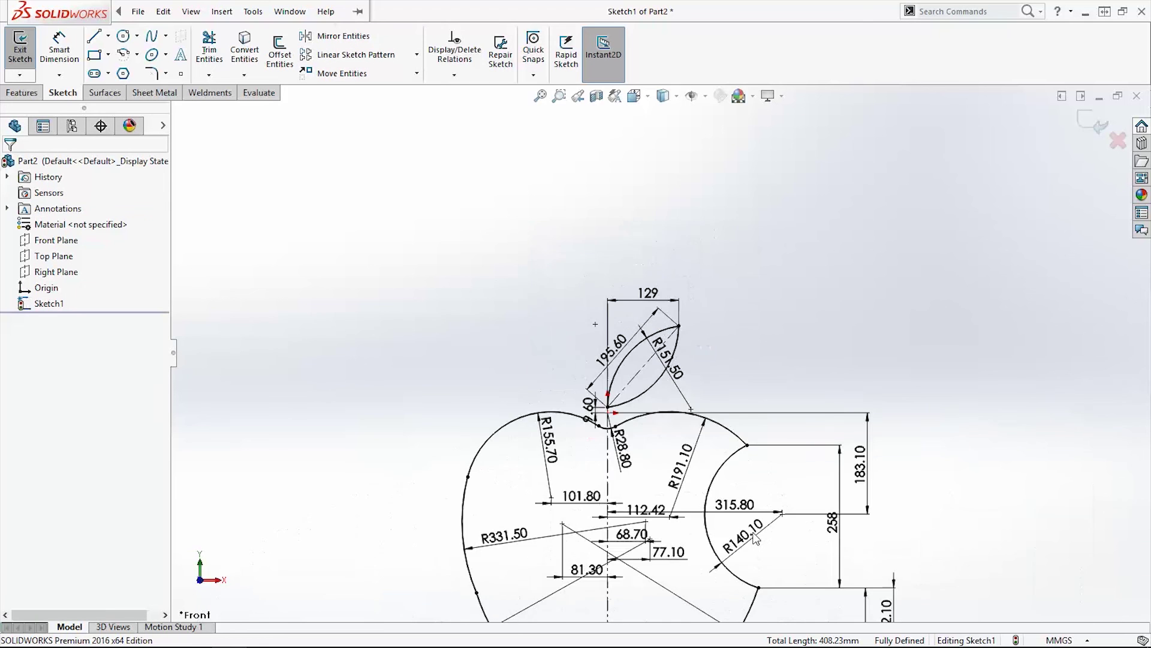
scroll(738, 522, "up", 2)
scroll(702, 513, "up", 1)
scroll(670, 510, "up", 1)
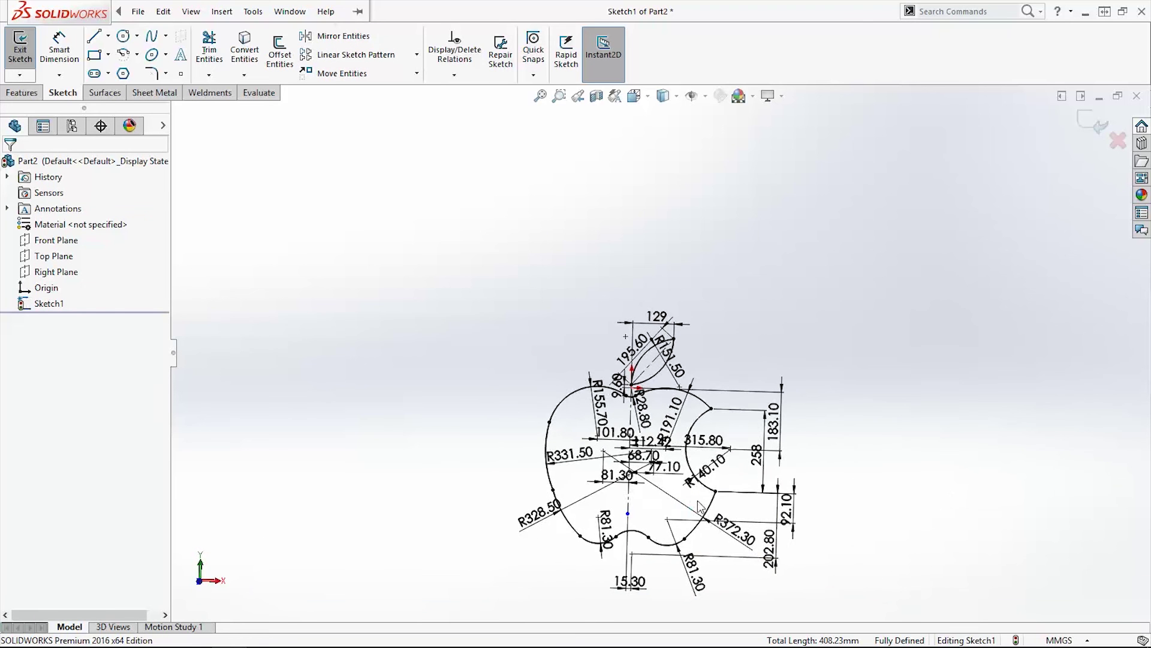
Exit the sketch and start an extruded boss of the apple profile with draft turned on
left_click(1093, 118)
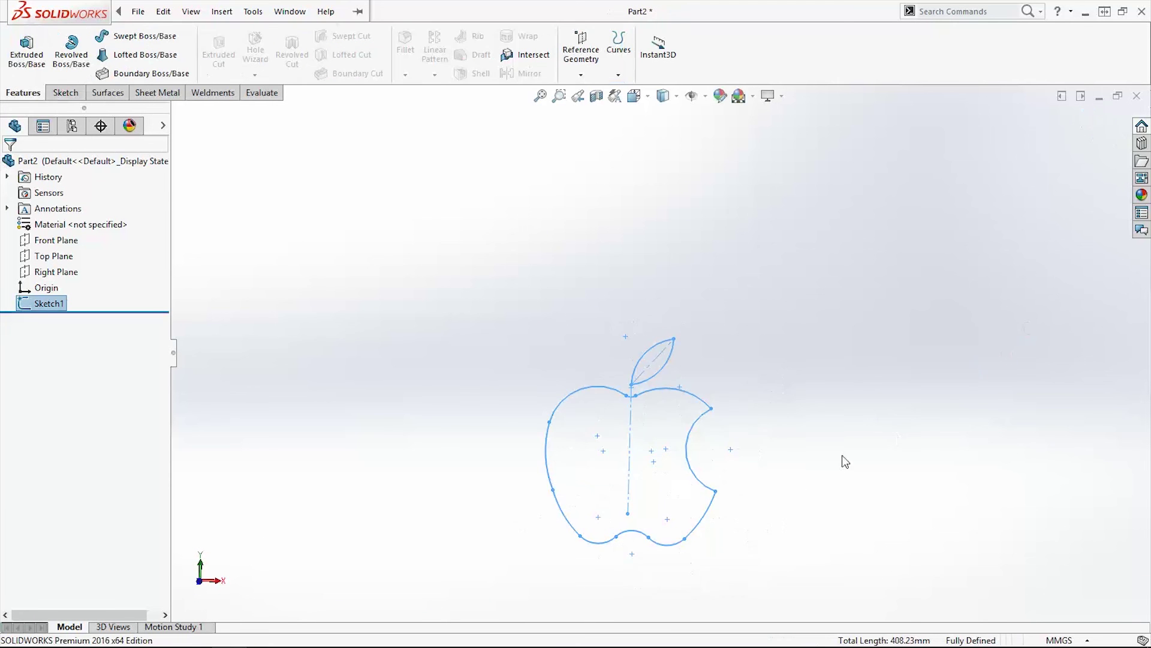
scroll(723, 514, "down", 2)
scroll(678, 504, "down", 2)
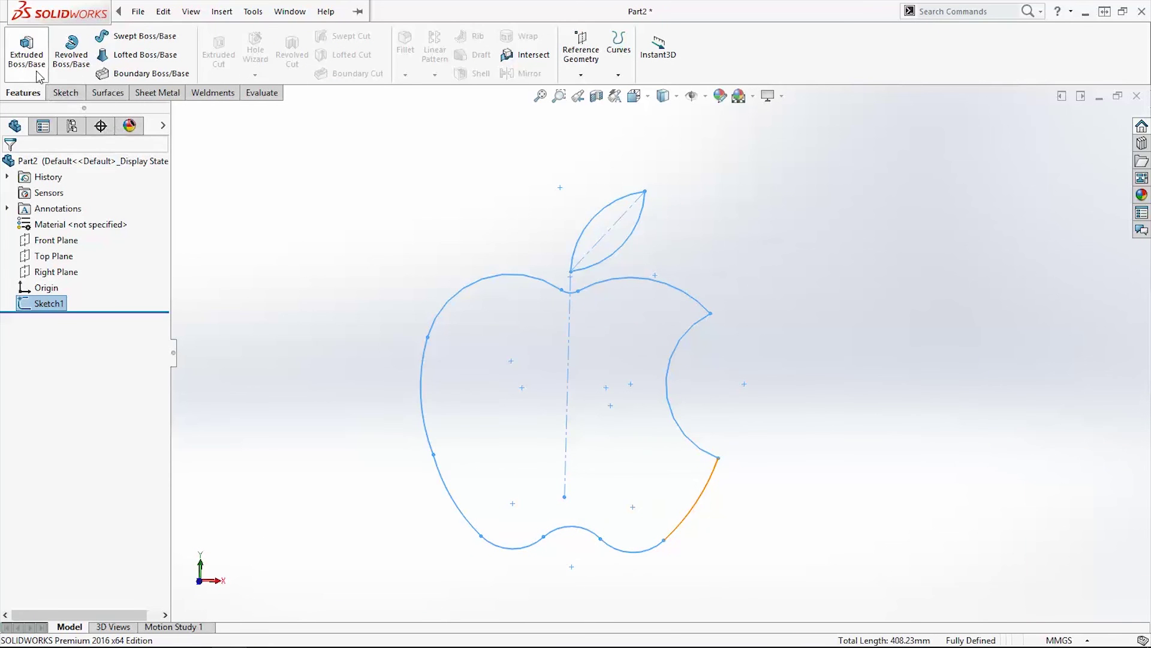
left_click(26, 50)
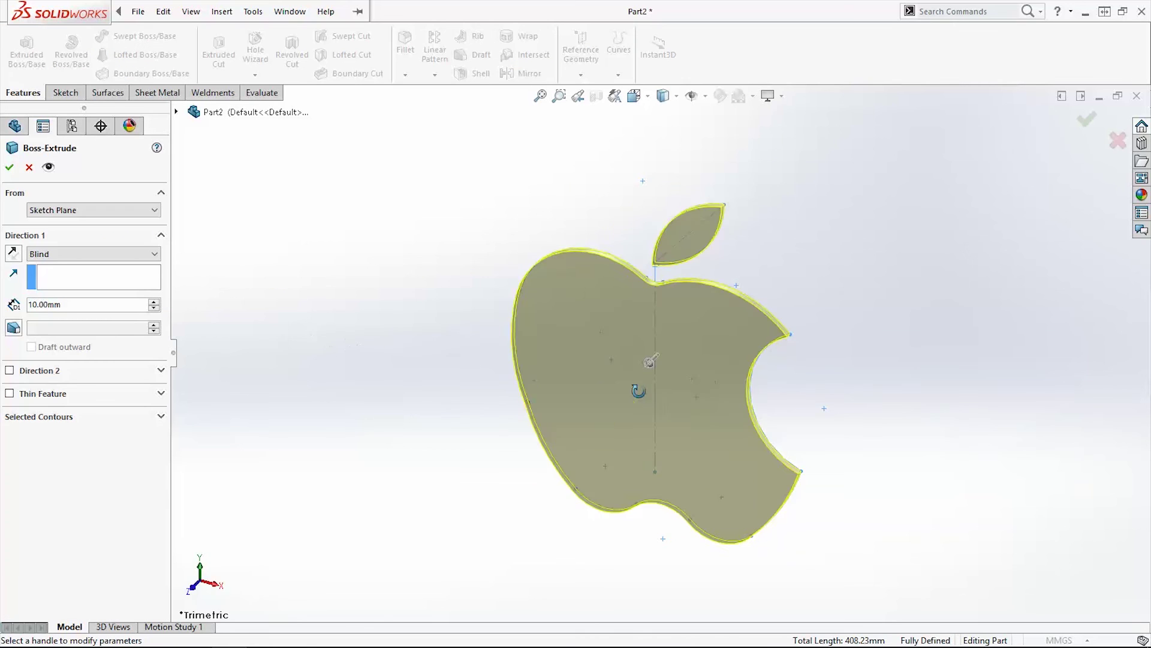
left_click(11, 326)
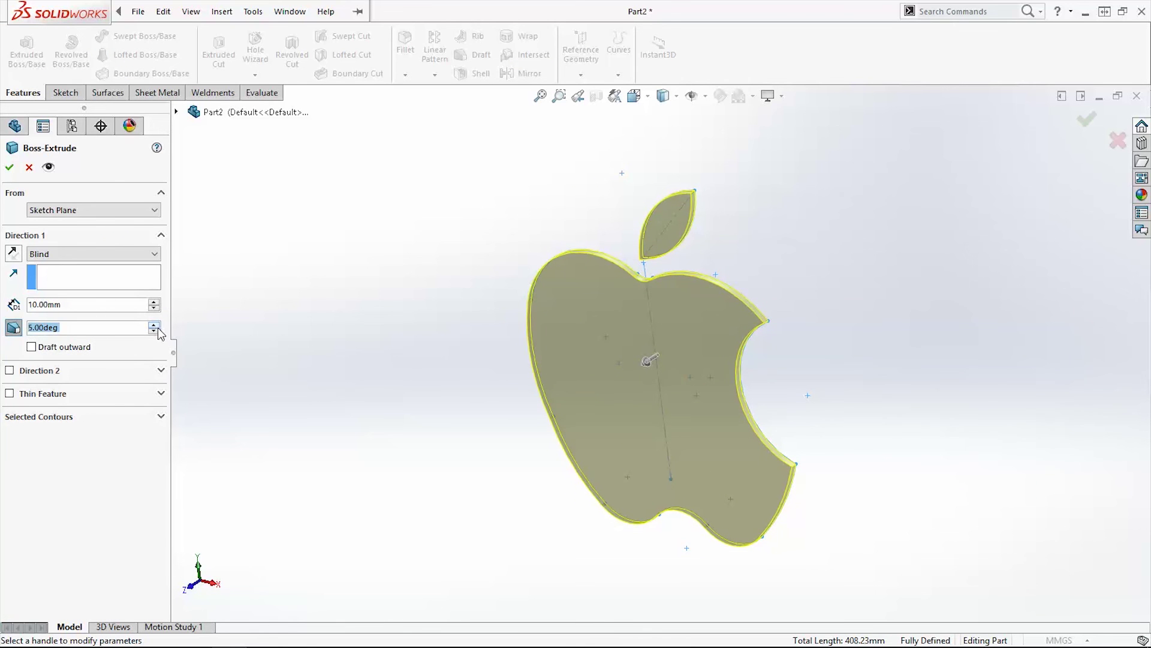
type("15")
key("Return")
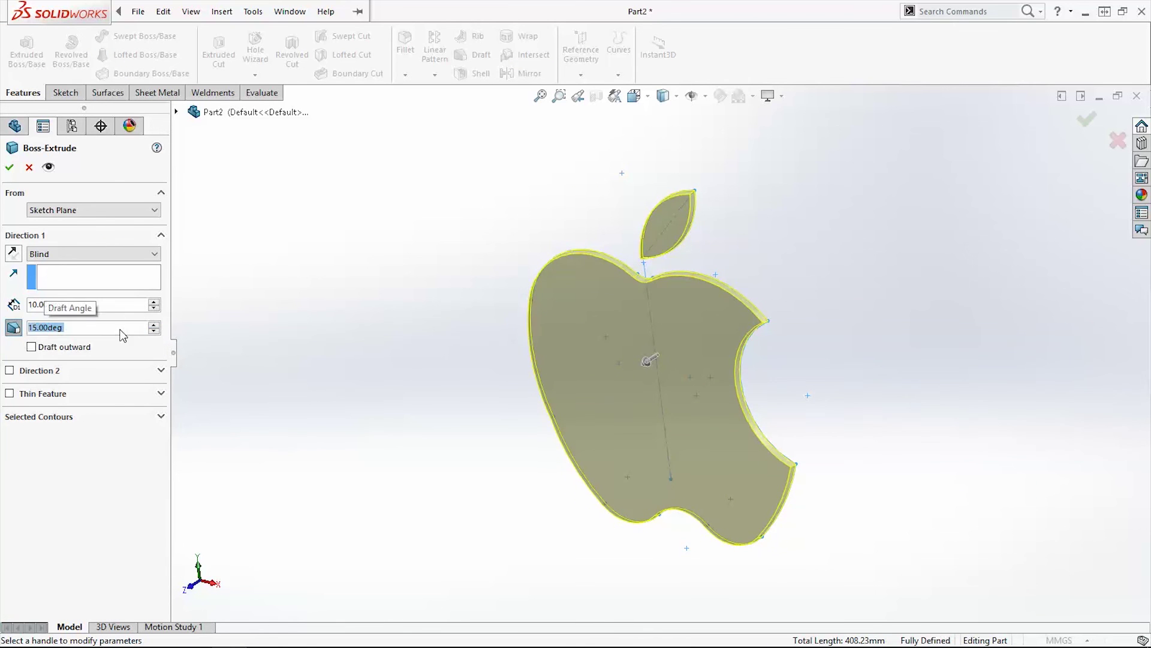
middle_click_drag(668, 335, 678, 395)
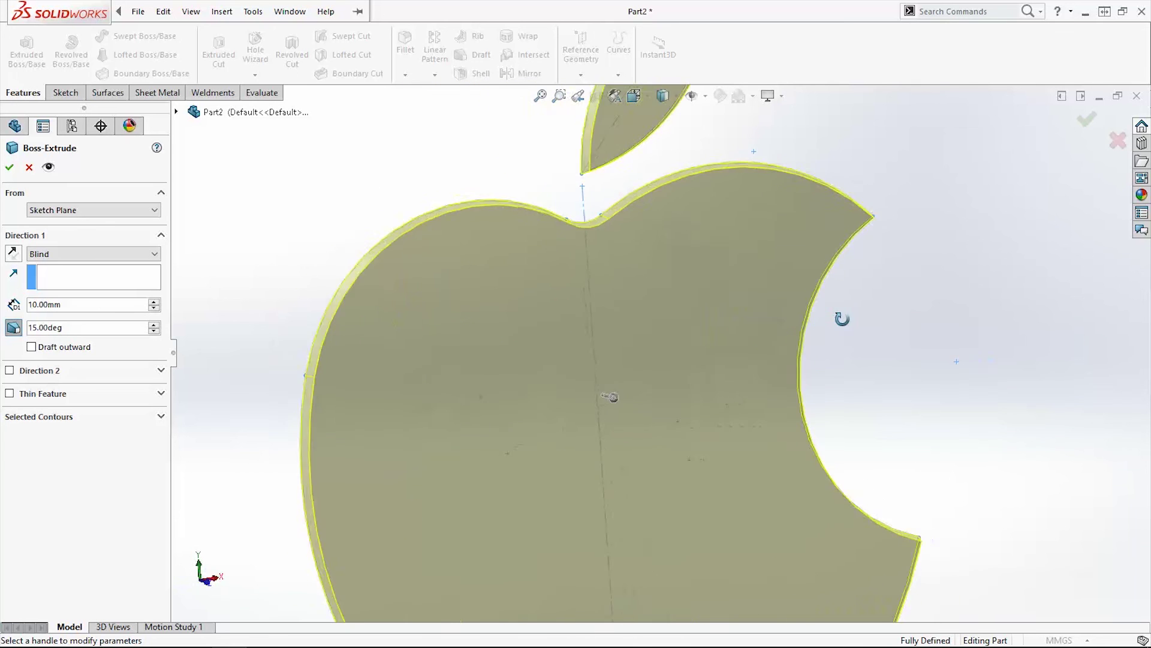
middle_click_drag(679, 395, 852, 326)
type("5")
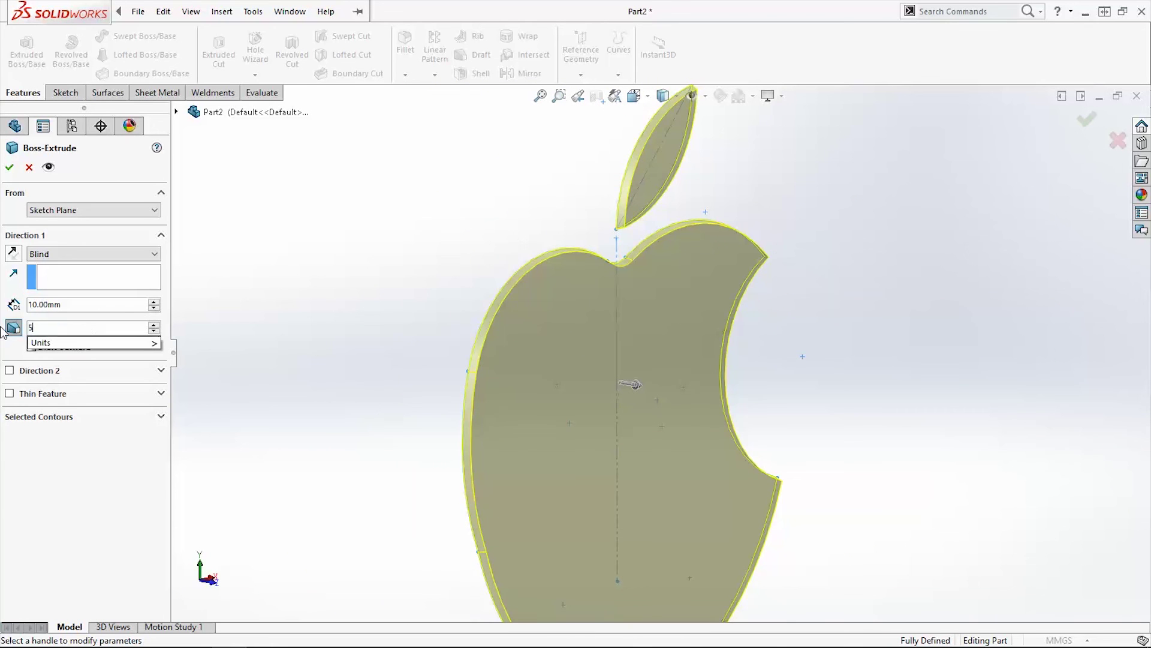
Correct the draft angle to 30° and accept the 10 mm Boss-Extrude1 feature
key("BackSpace")
type("30")
key("Return")
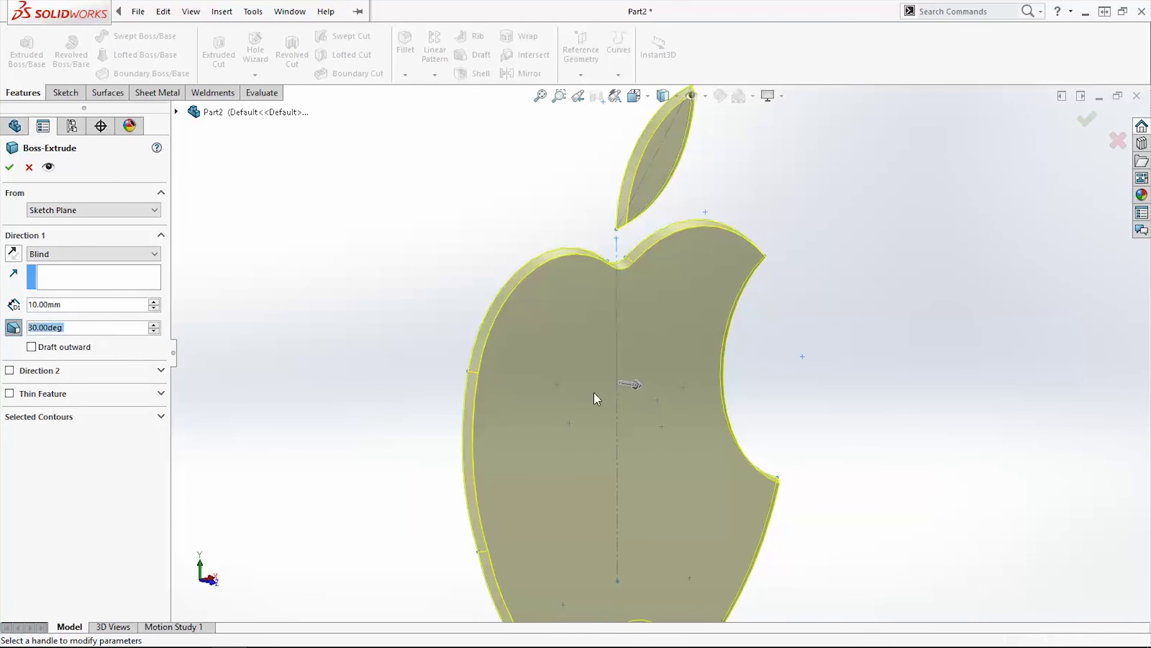
mouse_move(594, 393)
middle_mouse_down()
mouse_move(428, 385)
mouse_move(609, 423)
mouse_move(730, 423)
mouse_move(705, 426)
mouse_move(704, 438)
middle_mouse_up()
left_click(1087, 119)
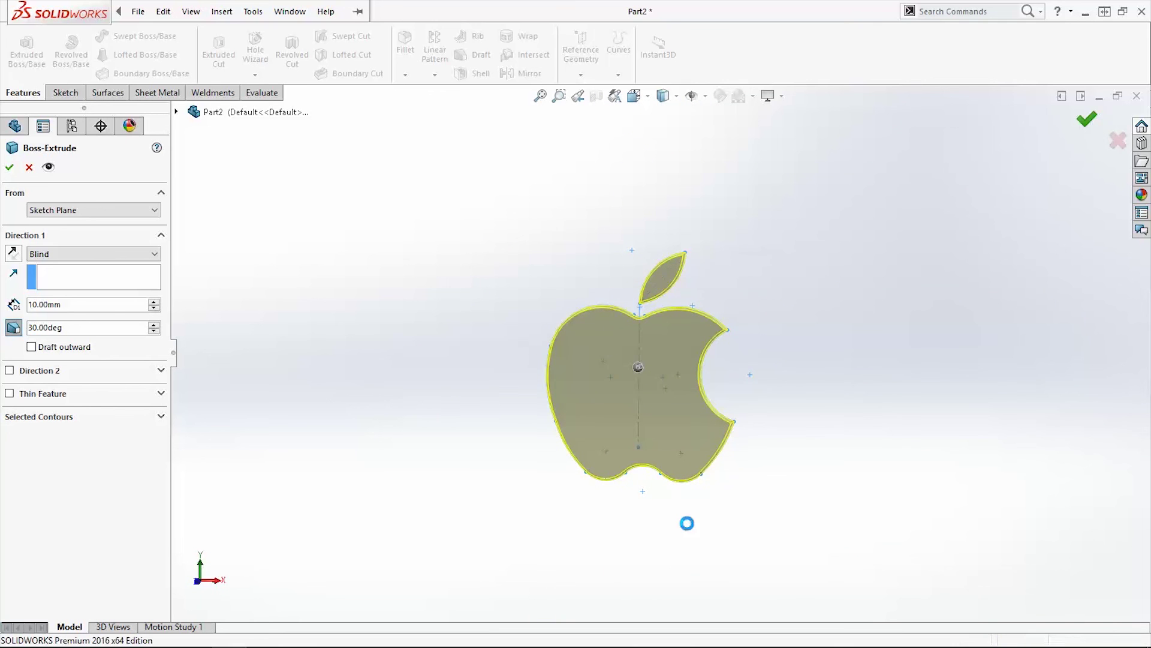
Orbit the solid apple to inspect its extruded thickness
mouse_move(787, 458)
middle_mouse_down()
mouse_move(747, 466)
mouse_move(856, 491)
mouse_move(693, 489)
mouse_move(561, 525)
mouse_move(735, 491)
mouse_move(772, 459)
mouse_move(743, 406)
mouse_move(684, 391)
mouse_move(699, 442)
mouse_move(649, 439)
mouse_move(694, 442)
mouse_move(780, 514)
middle_mouse_up()
scroll(683, 391, "down", 2)
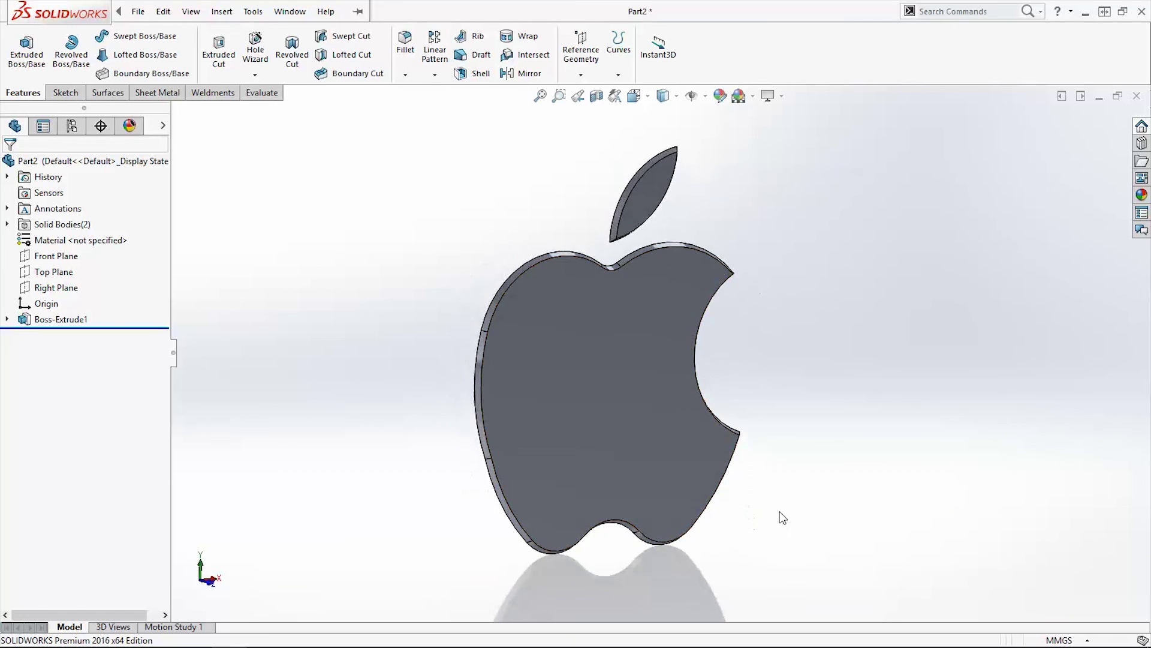
scroll(779, 436, "down", 2)
scroll(778, 437, "up", 2)
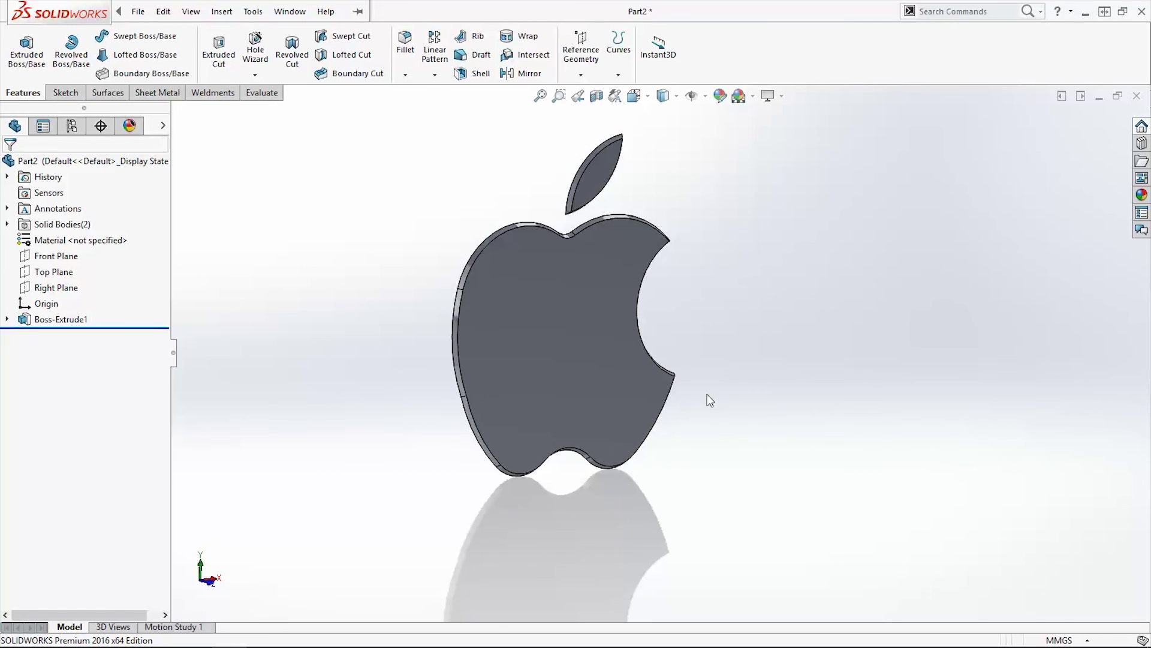